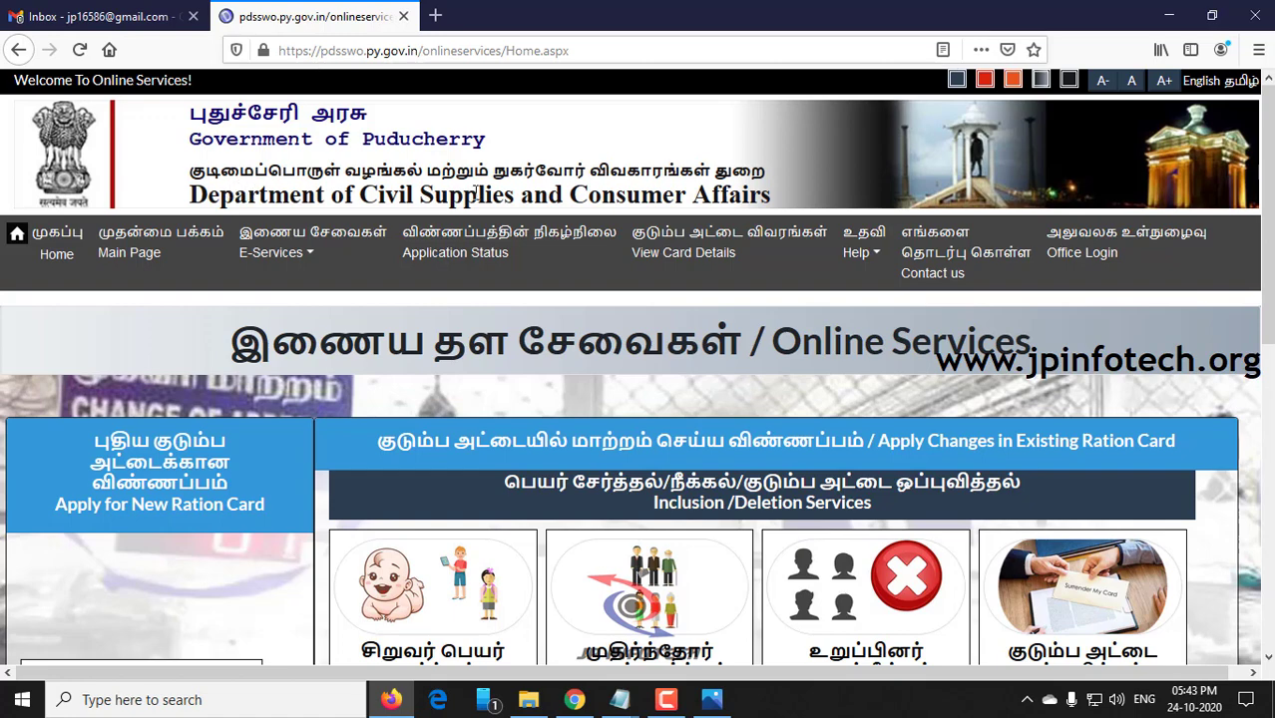
Open the Inclusion of Adult Member service from the Inclusion/Deletion Services for existing ration cards
click(296, 50)
click(602, 49)
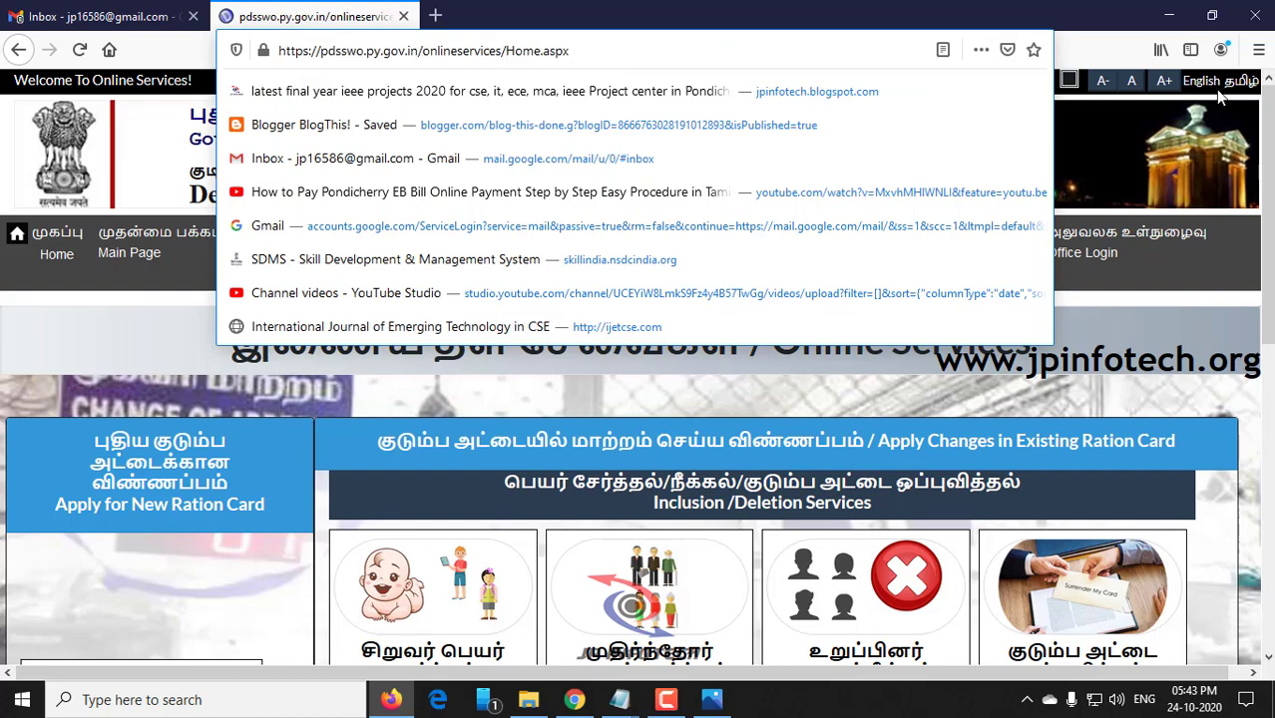
click(1004, 27)
scroll(310, 424, down, 4)
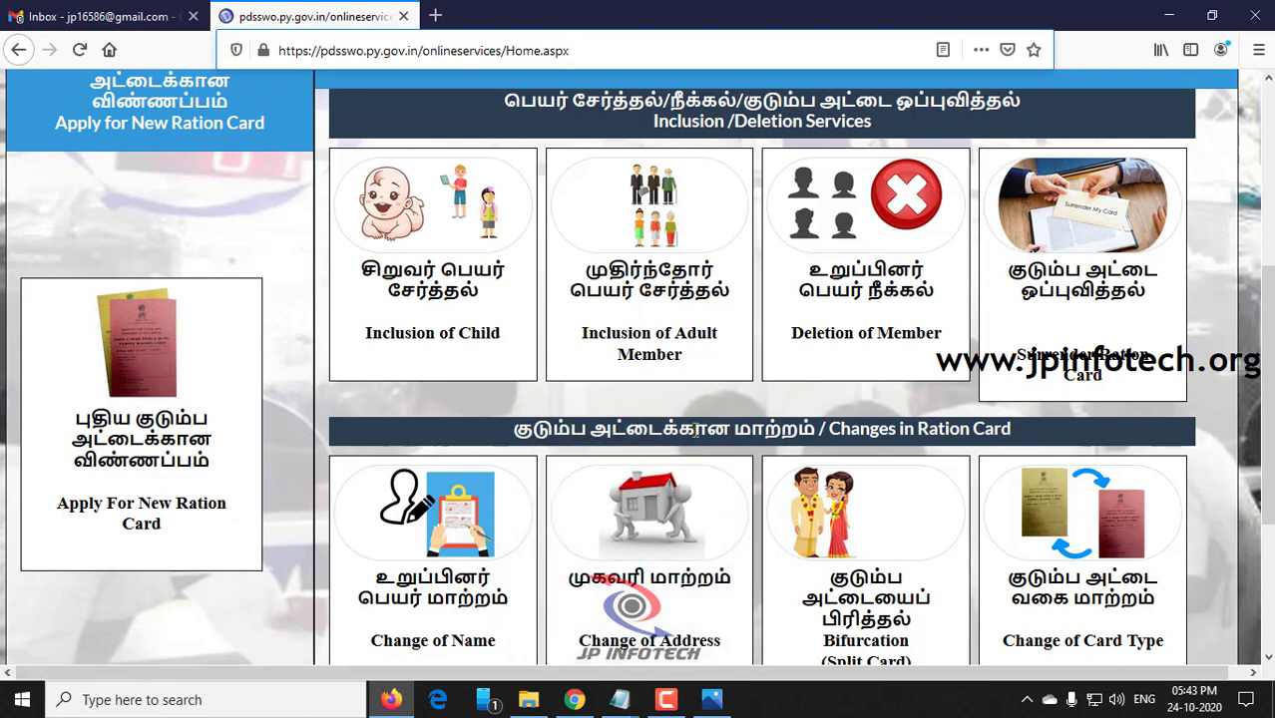
click(659, 302)
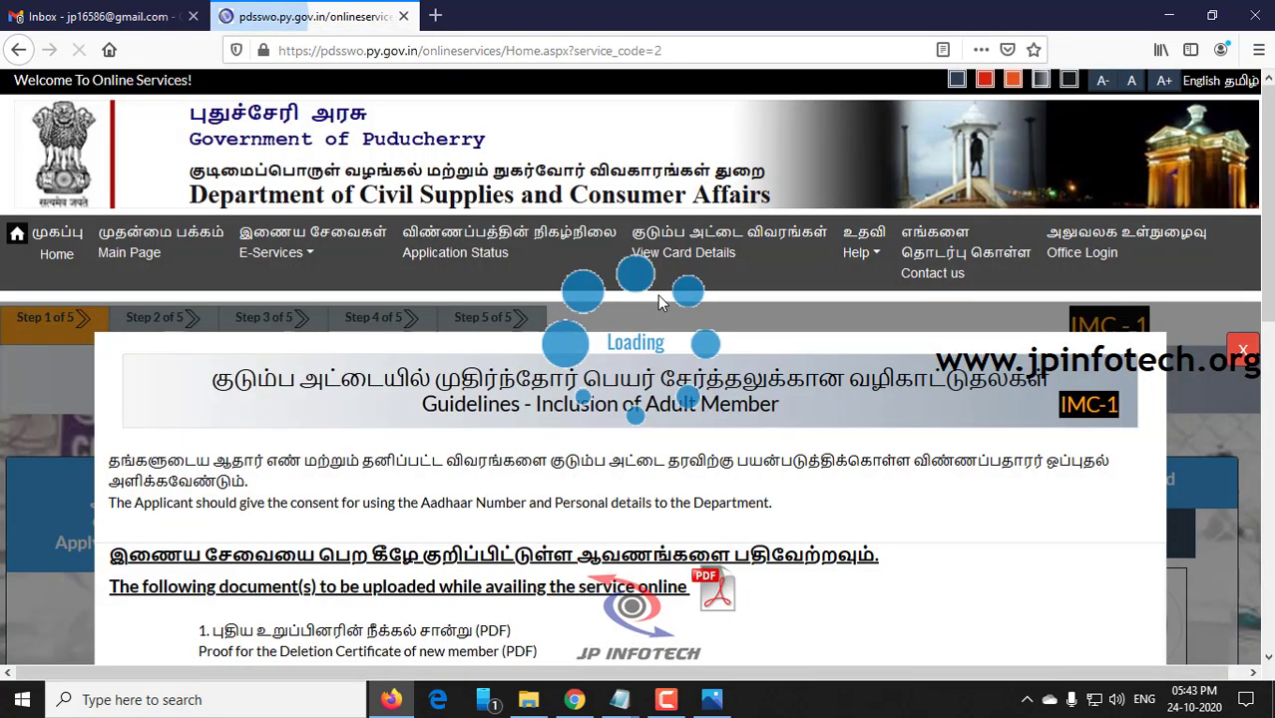
Review the guidelines on which documents must be uploaded for the new member and the allowed file size
scroll(1254, 424, down, 5)
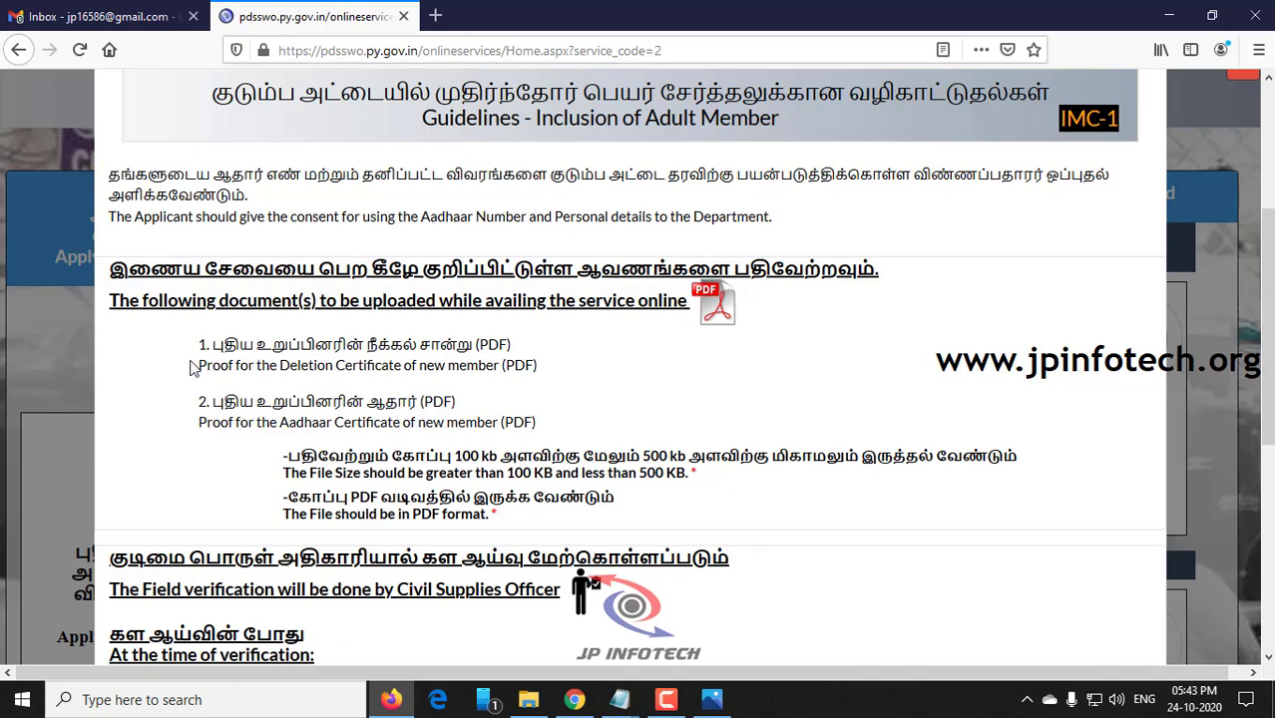
drag(198, 365, 540, 366)
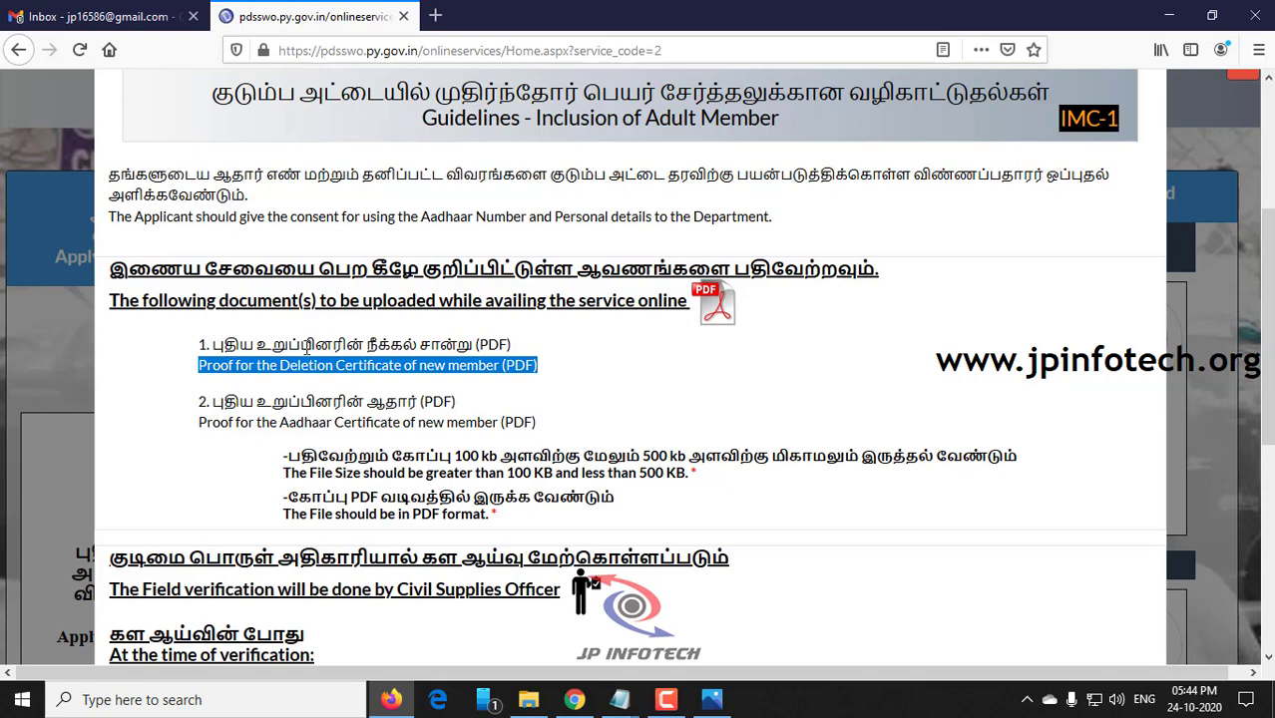
click(219, 416)
drag(200, 423, 540, 429)
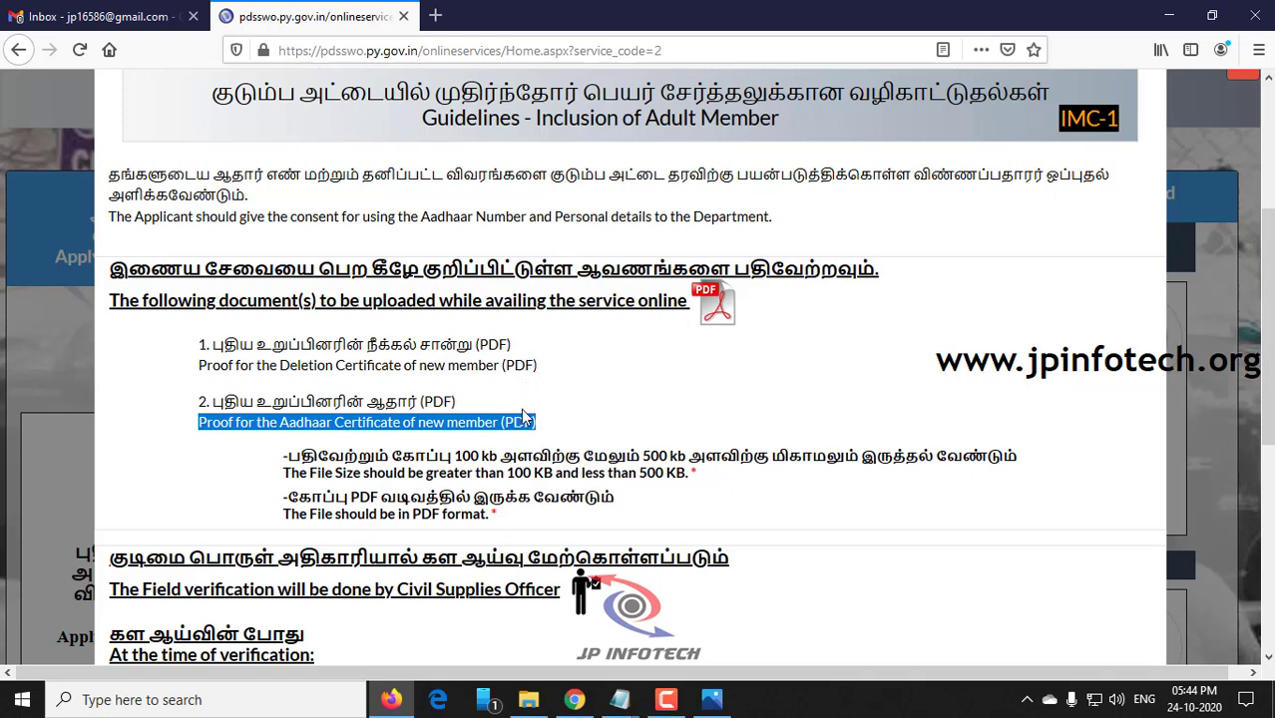
scroll(451, 397, down, 2)
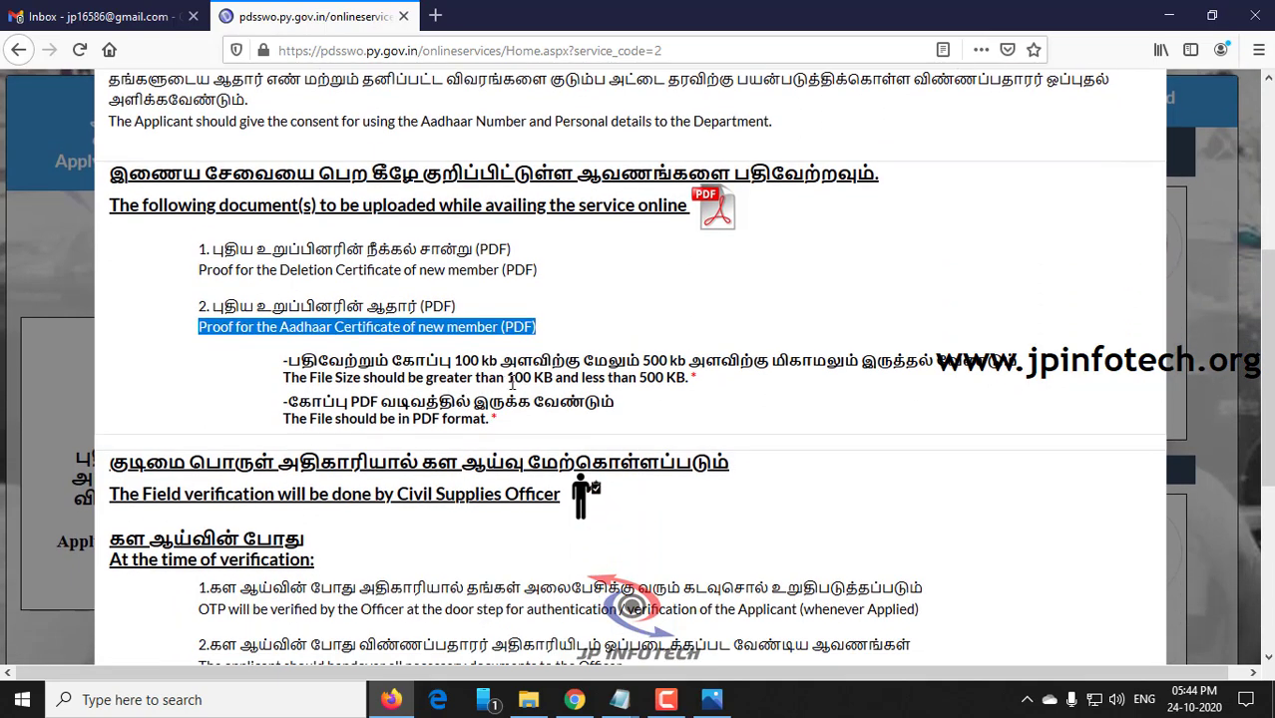
drag(507, 377, 688, 377)
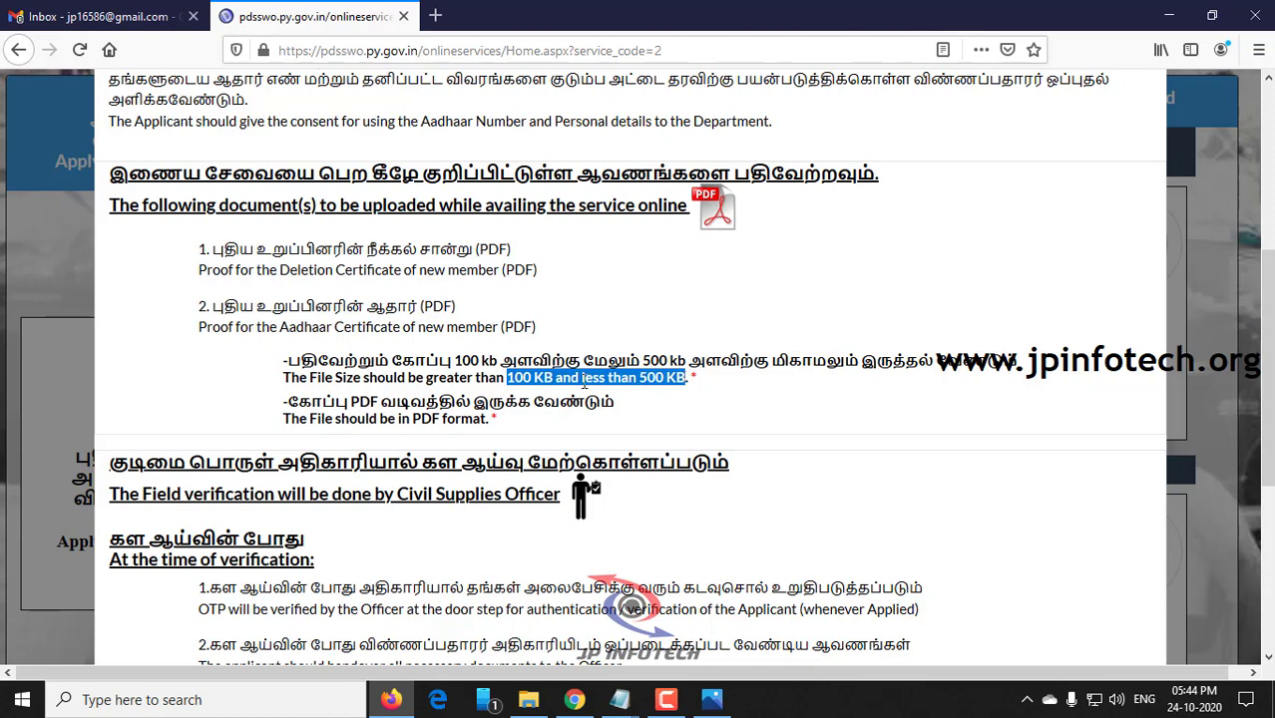
drag(506, 377, 548, 376)
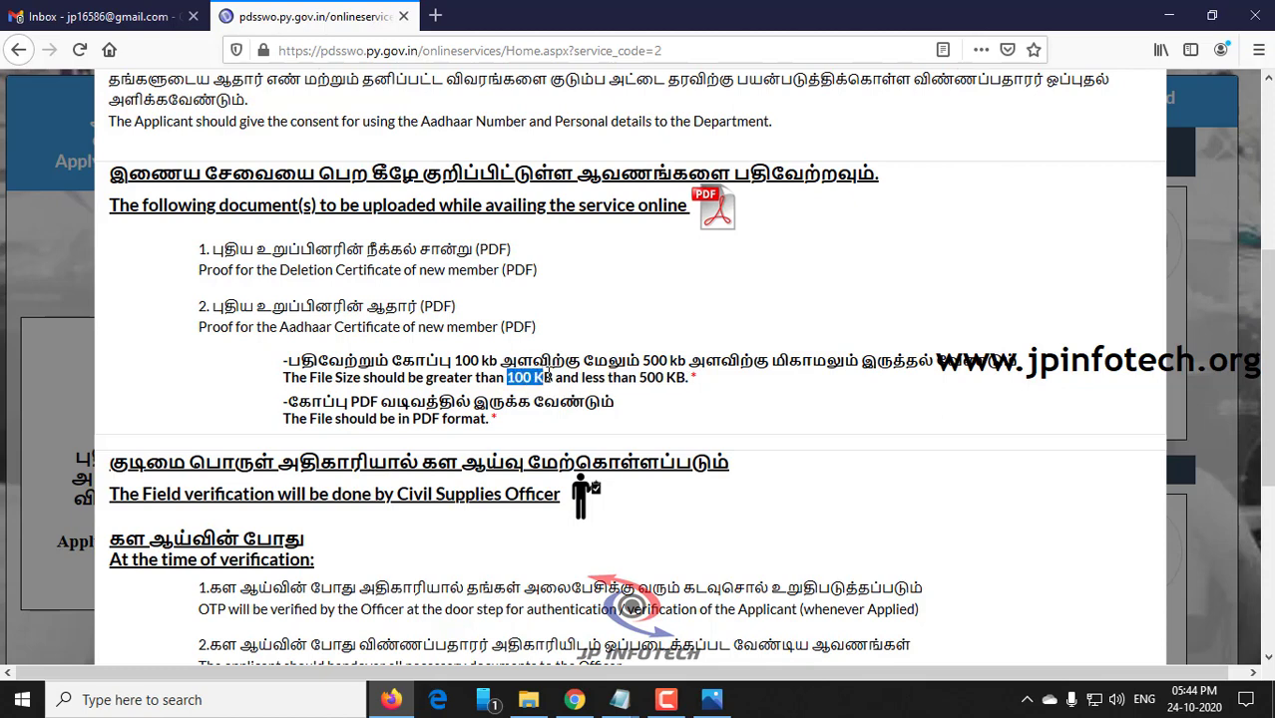
drag(639, 378, 680, 377)
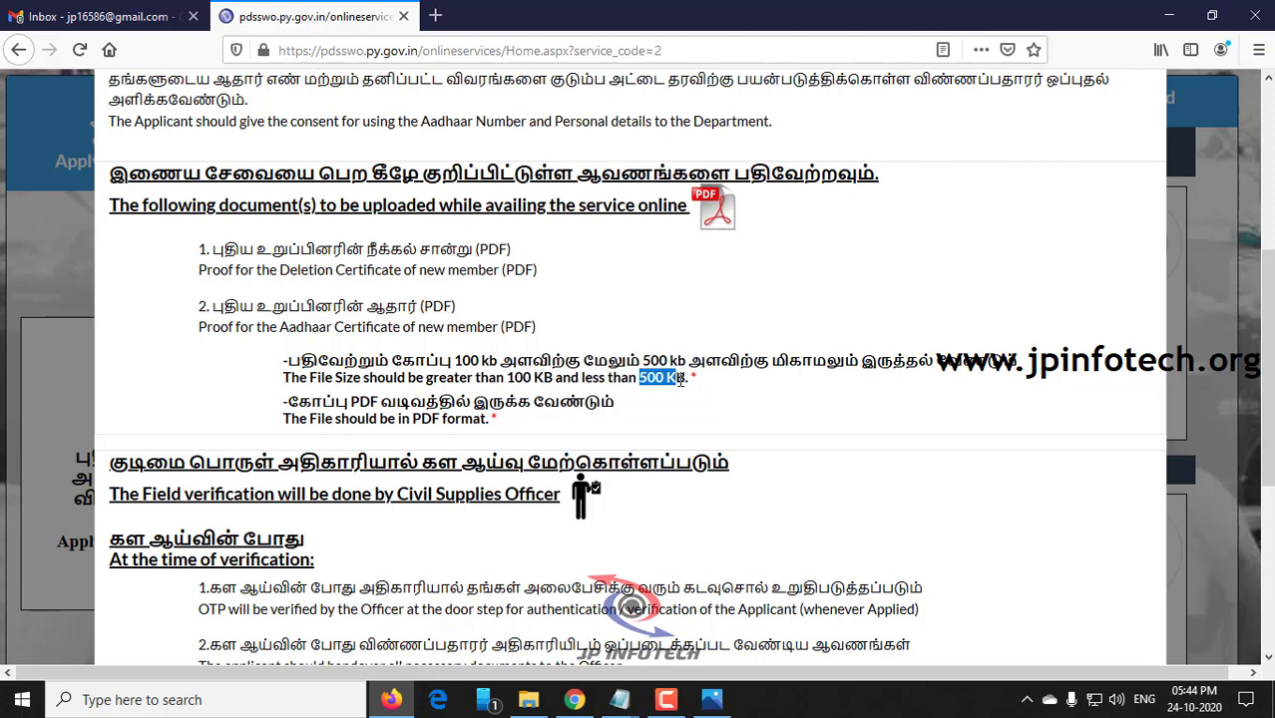
drag(515, 379, 704, 384)
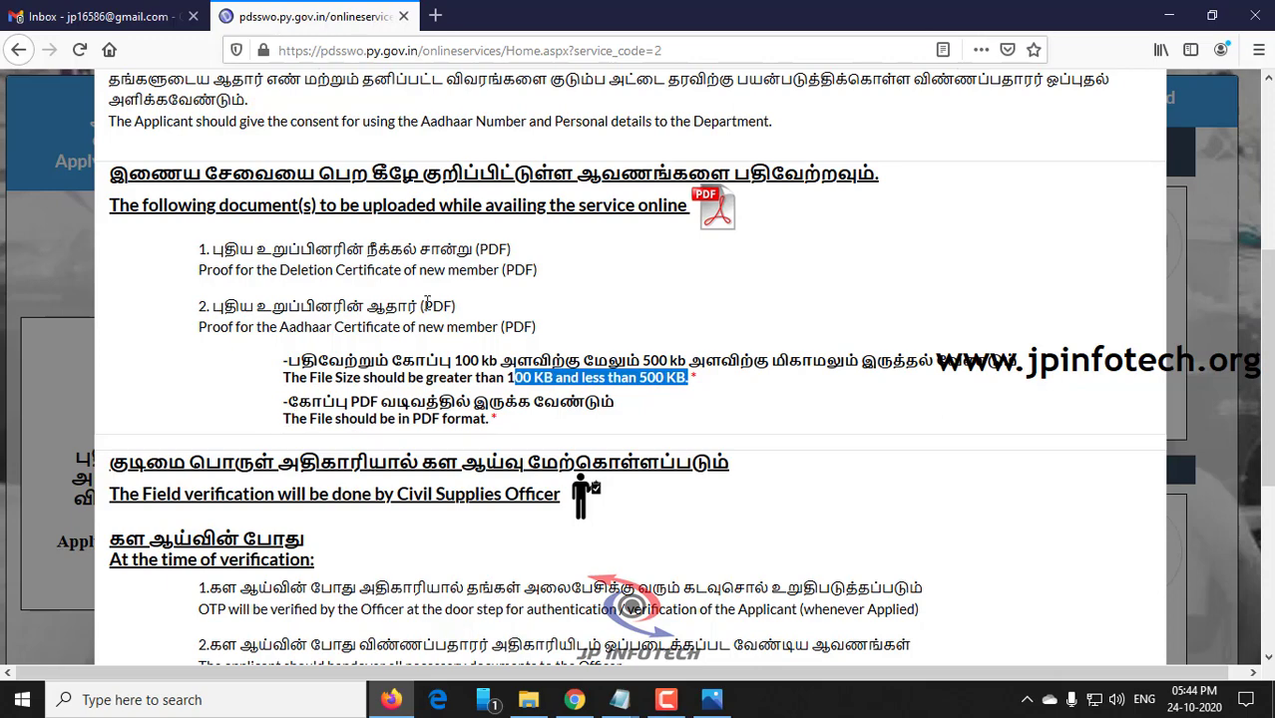
Read the guidelines on field verification, the documents to hand over to the officer, and the payment deadline
scroll(477, 351, down, 2)
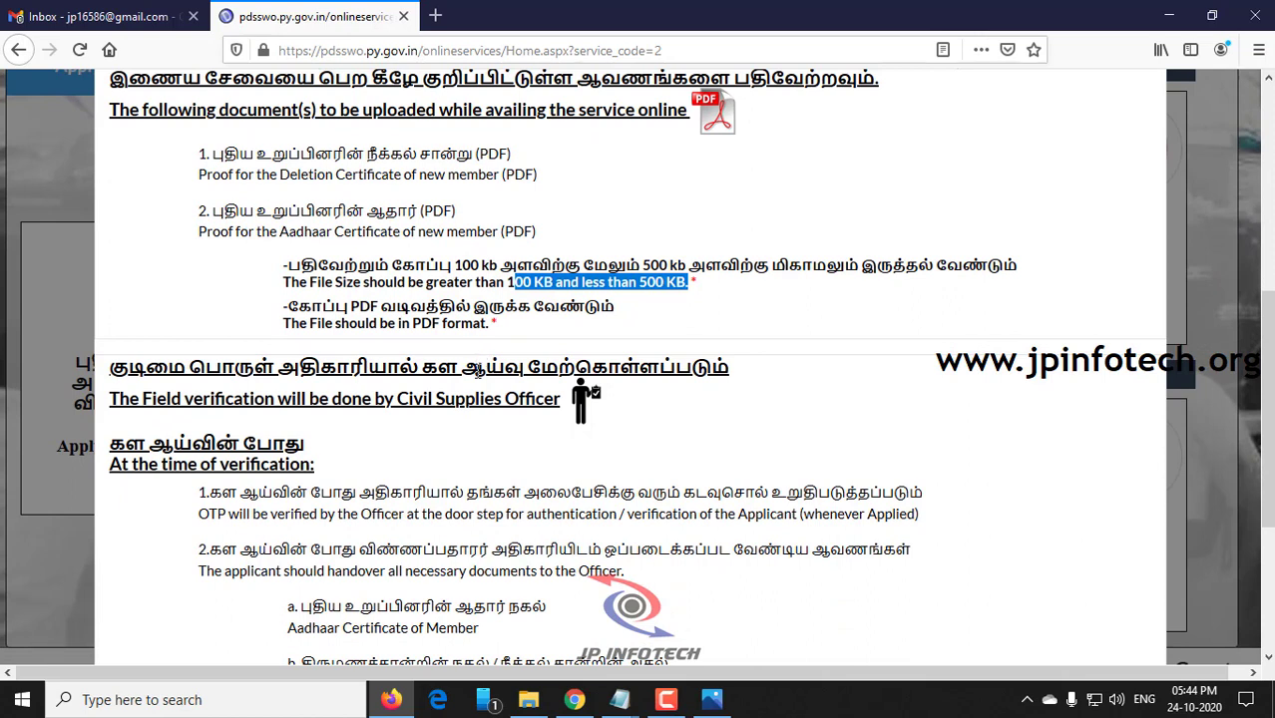
scroll(475, 393, down, 2)
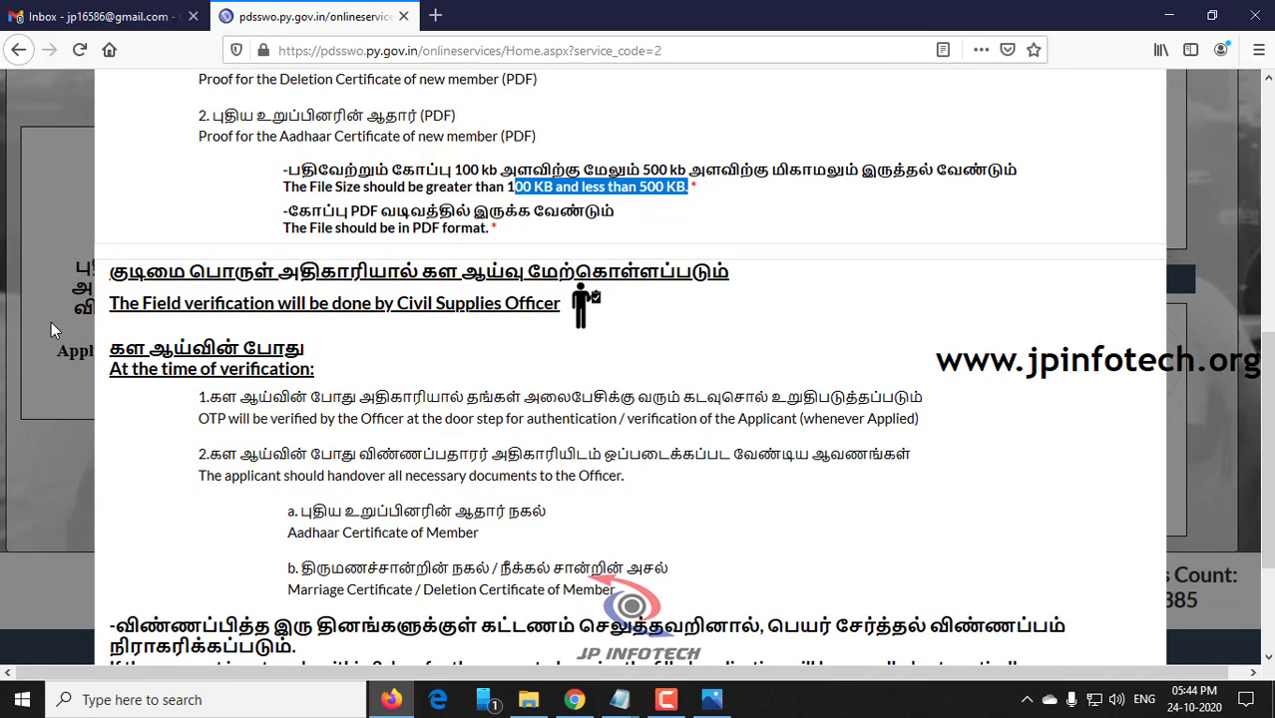
drag(131, 303, 561, 303)
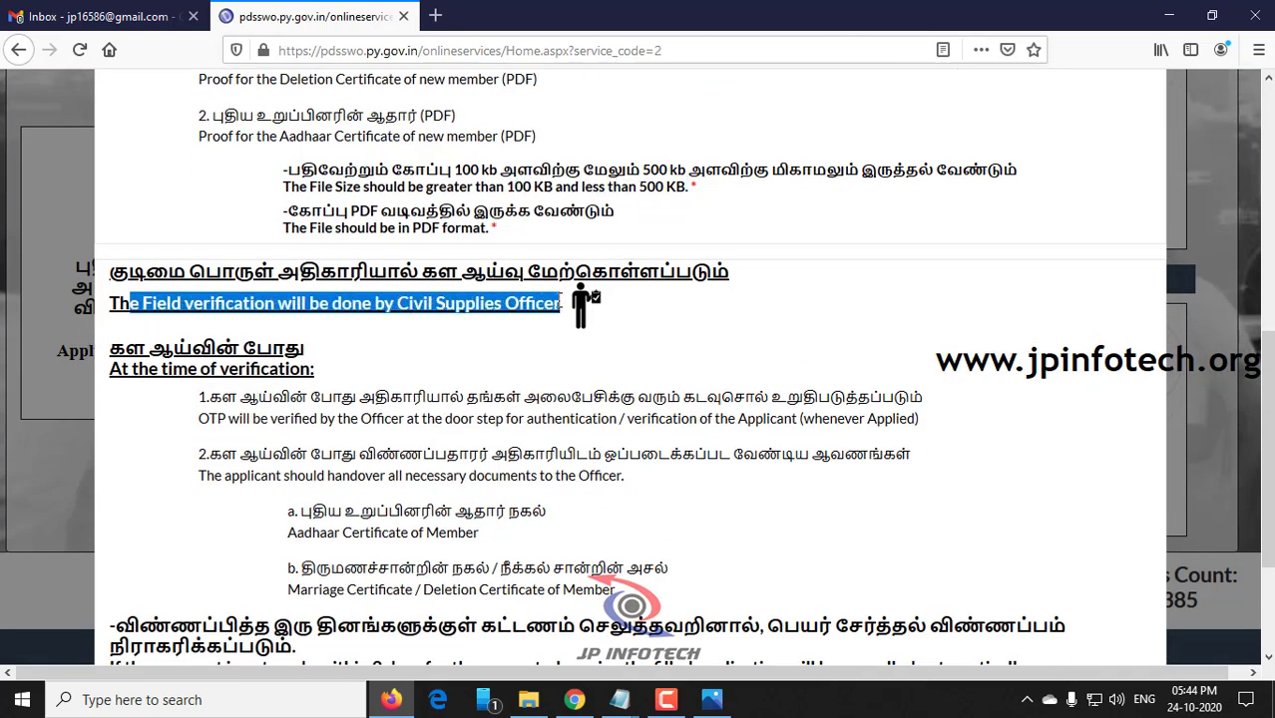
scroll(473, 384, down, 2)
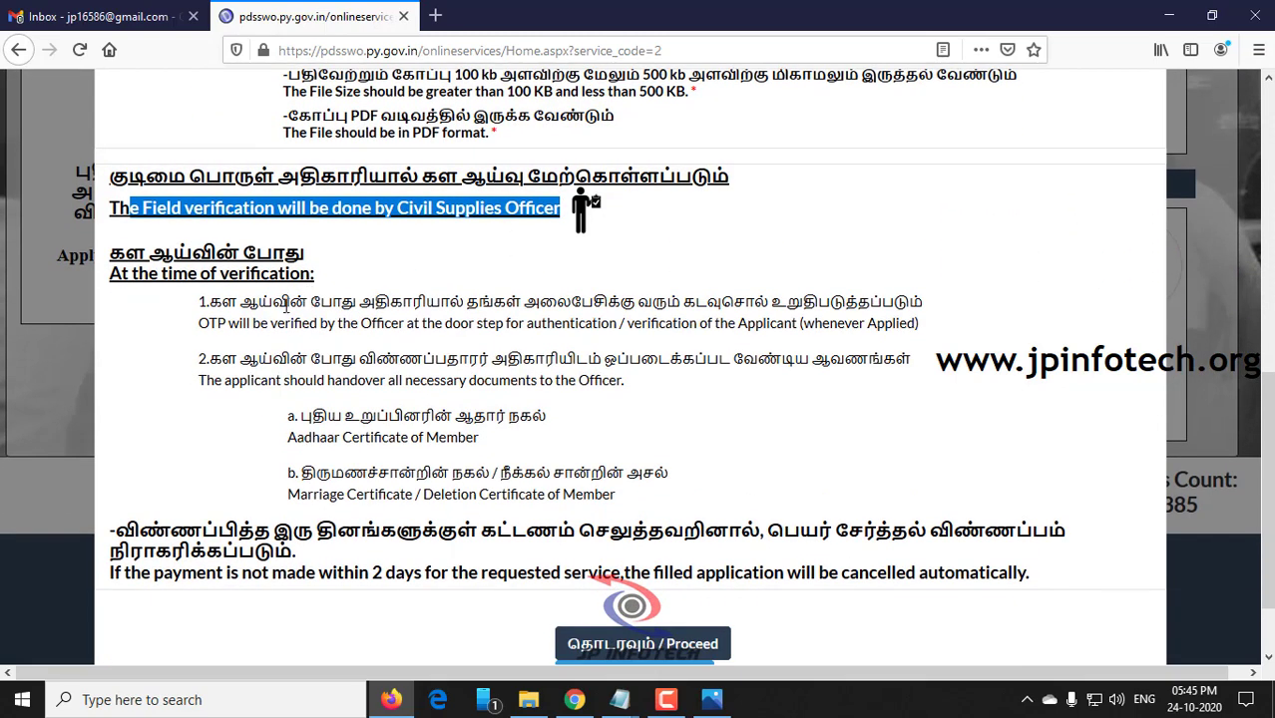
click(198, 332)
drag(198, 333, 936, 339)
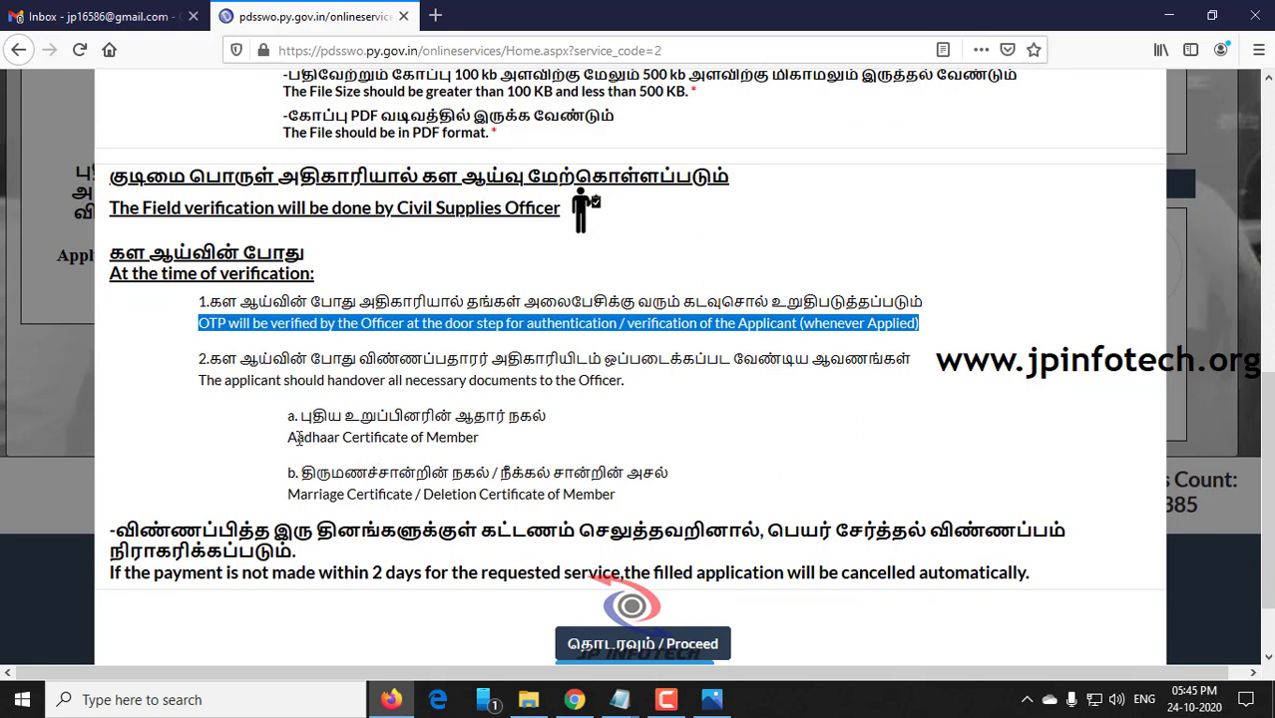
drag(288, 437, 482, 442)
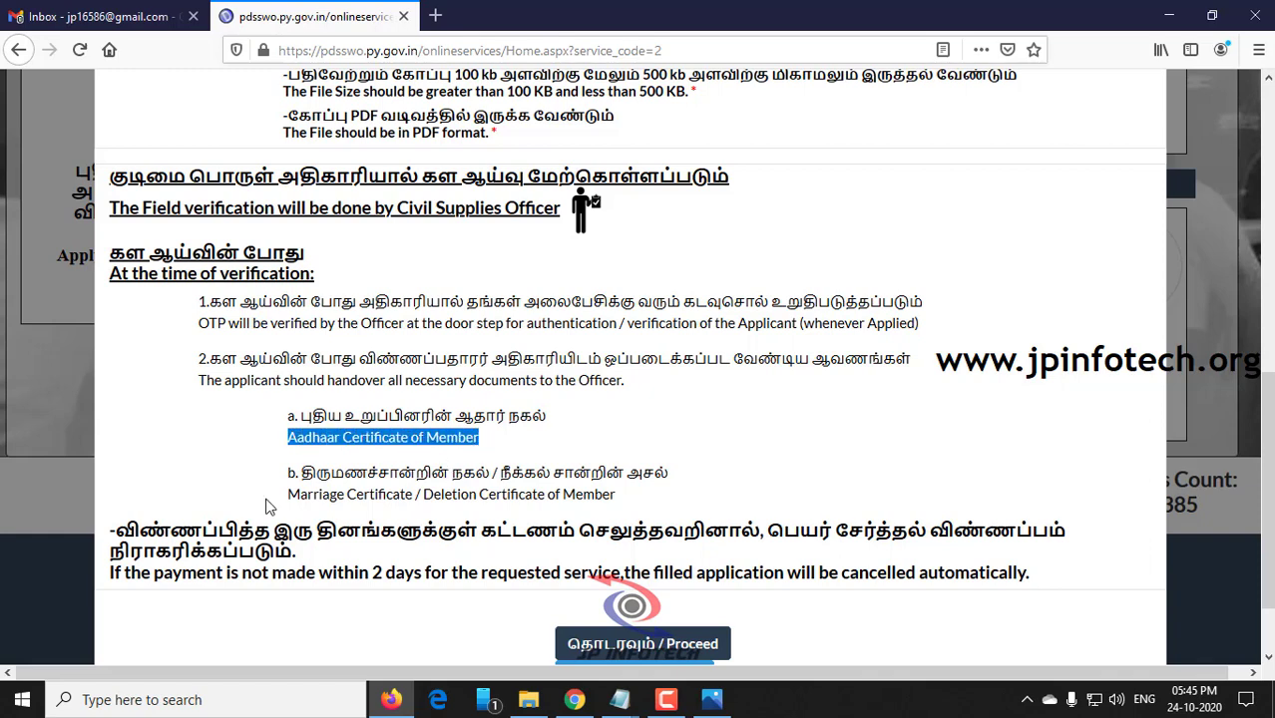
click(297, 492)
drag(296, 492, 609, 494)
scroll(715, 511, down, 1)
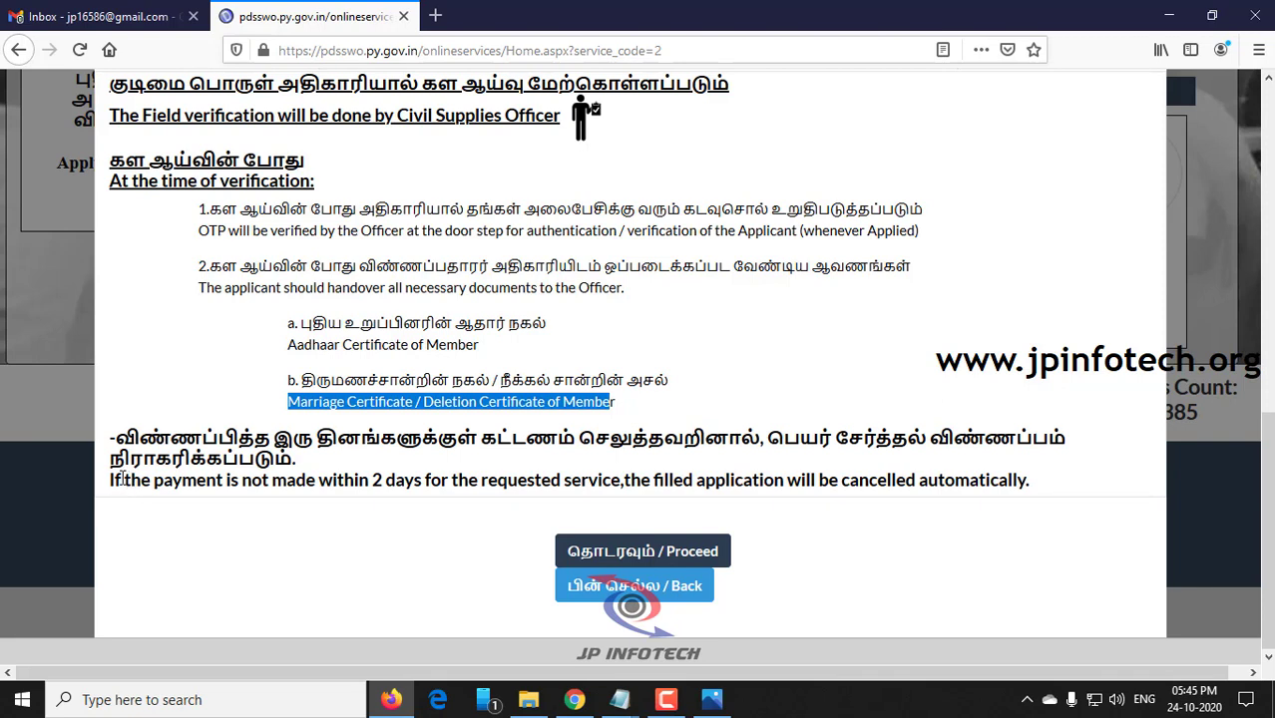
drag(116, 477, 925, 505)
drag(1005, 503, 1034, 501)
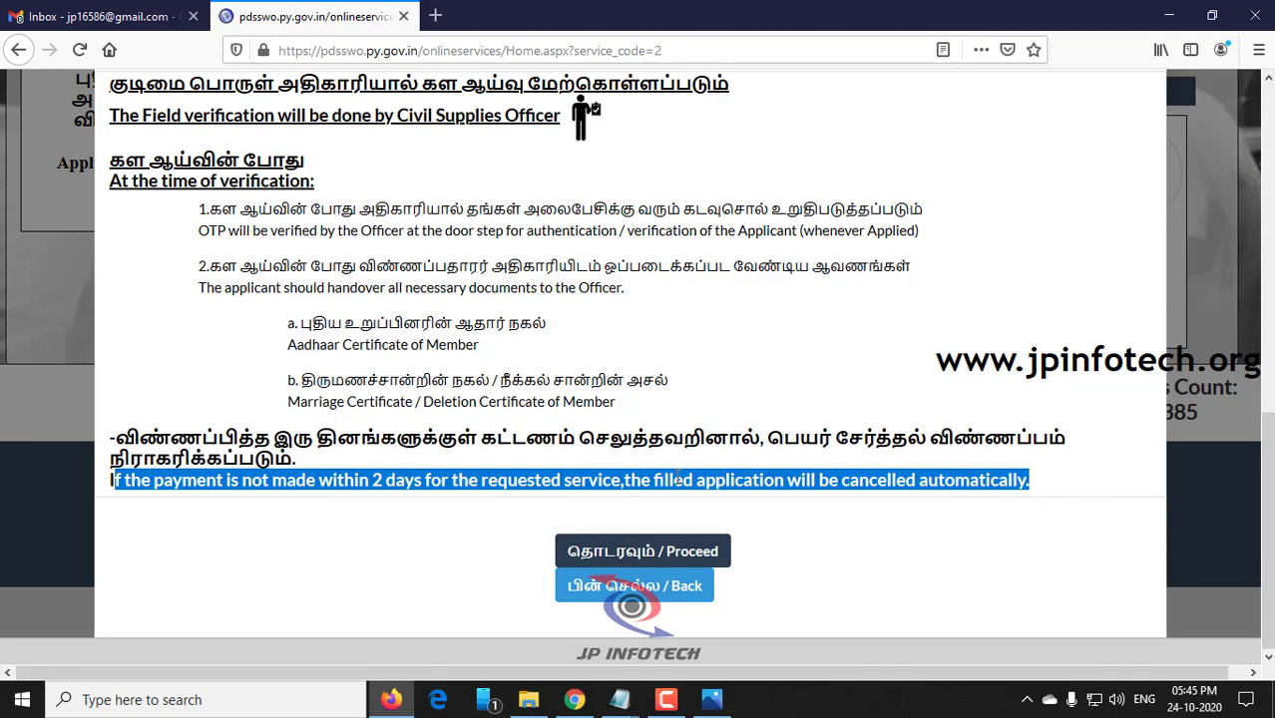
Proceed from the guidelines to the adult name inclusion registration form and set the District to PONDICHERRY
click(686, 560)
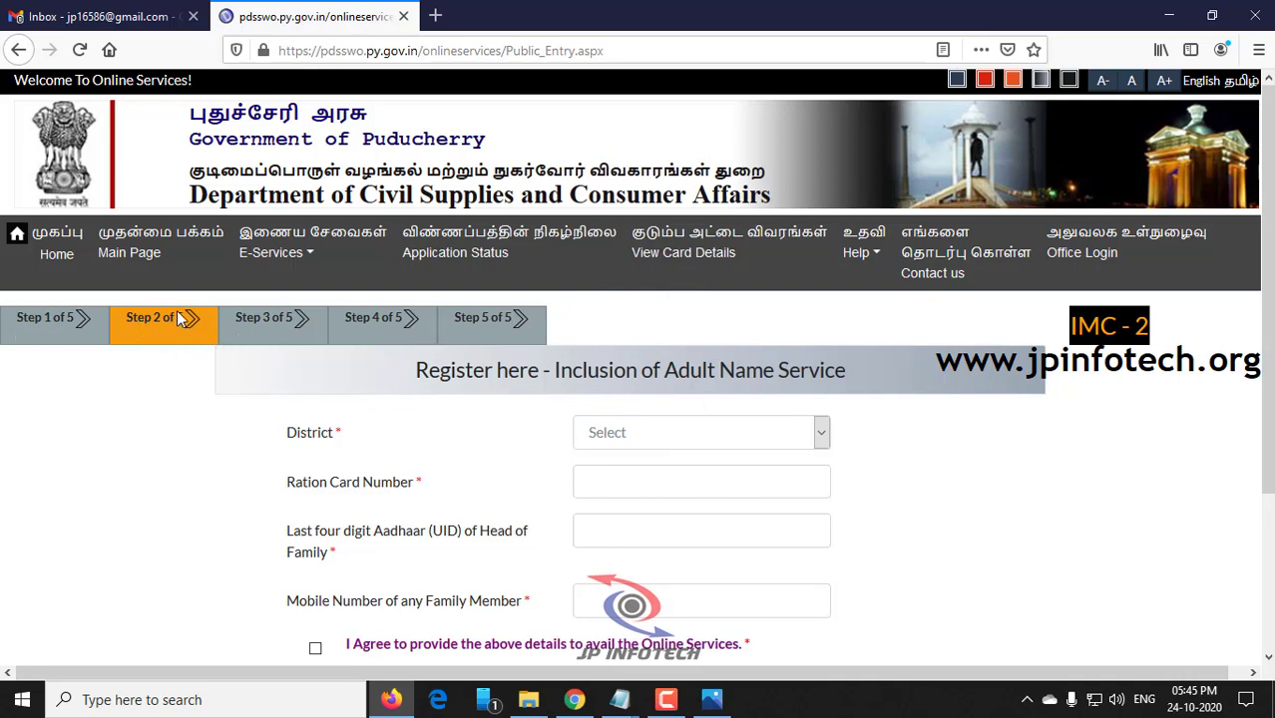
drag(430, 371, 853, 389)
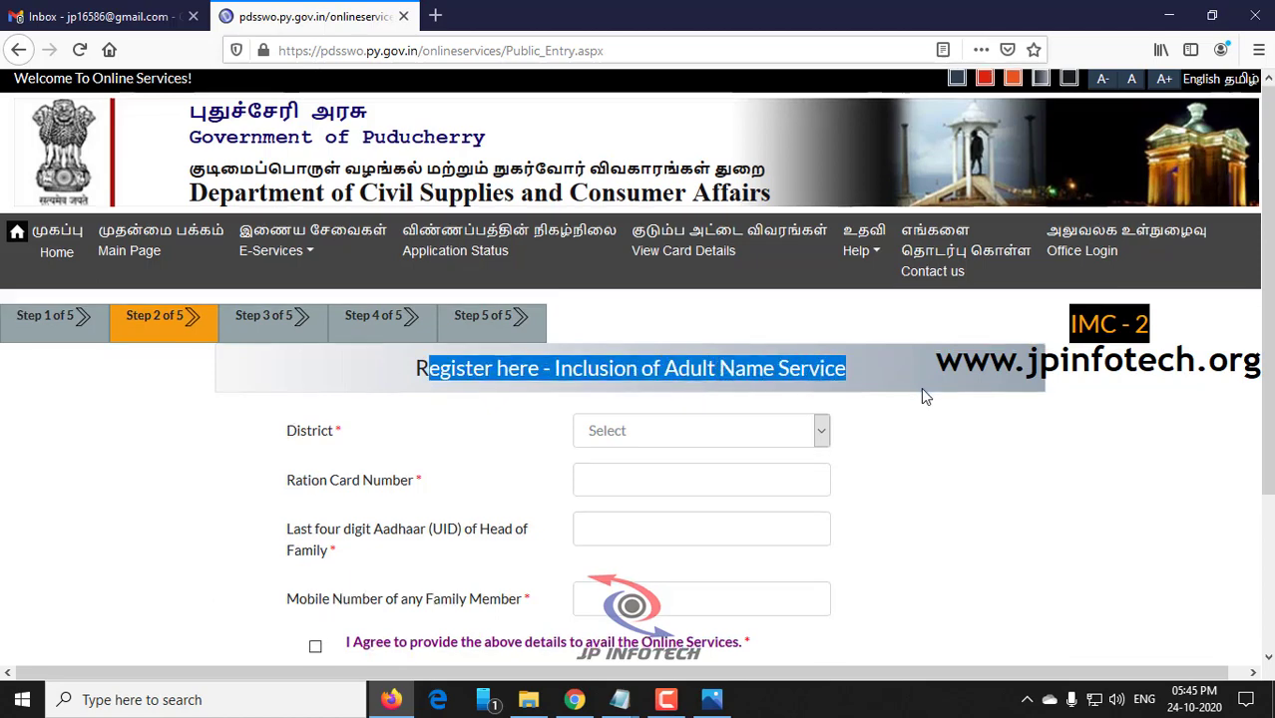
scroll(920, 387, down, 2)
click(729, 337)
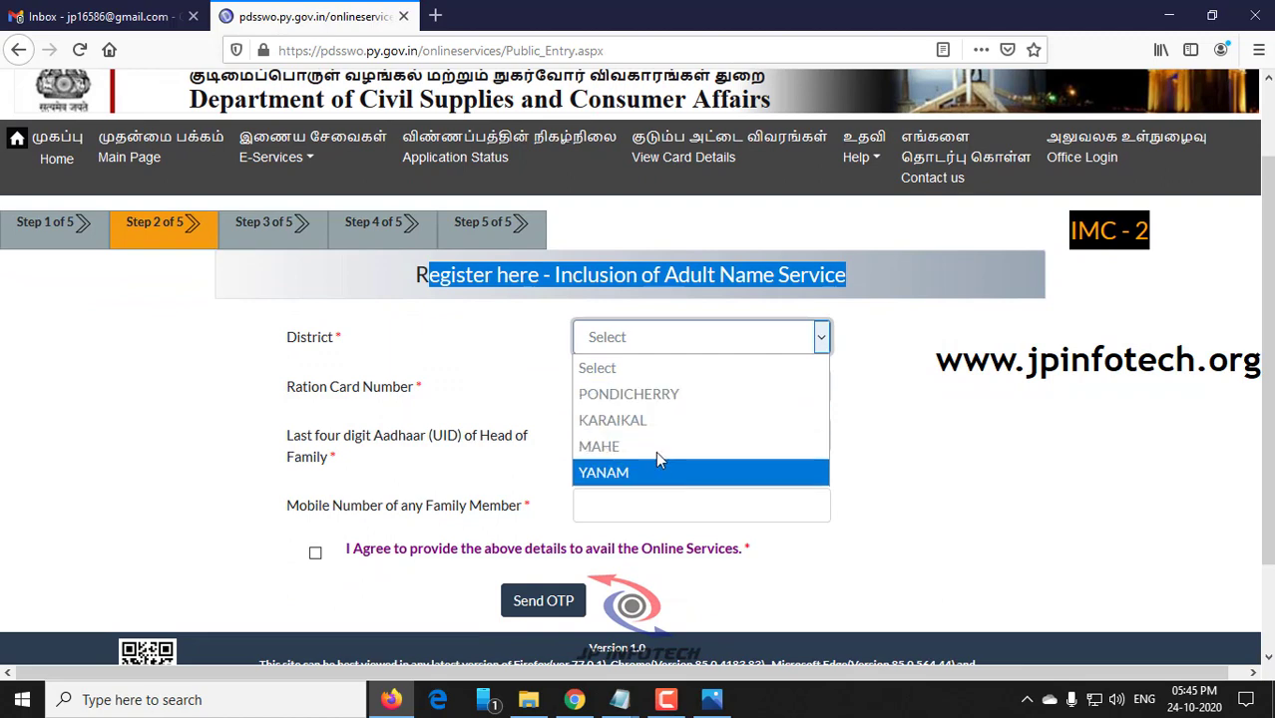
click(661, 394)
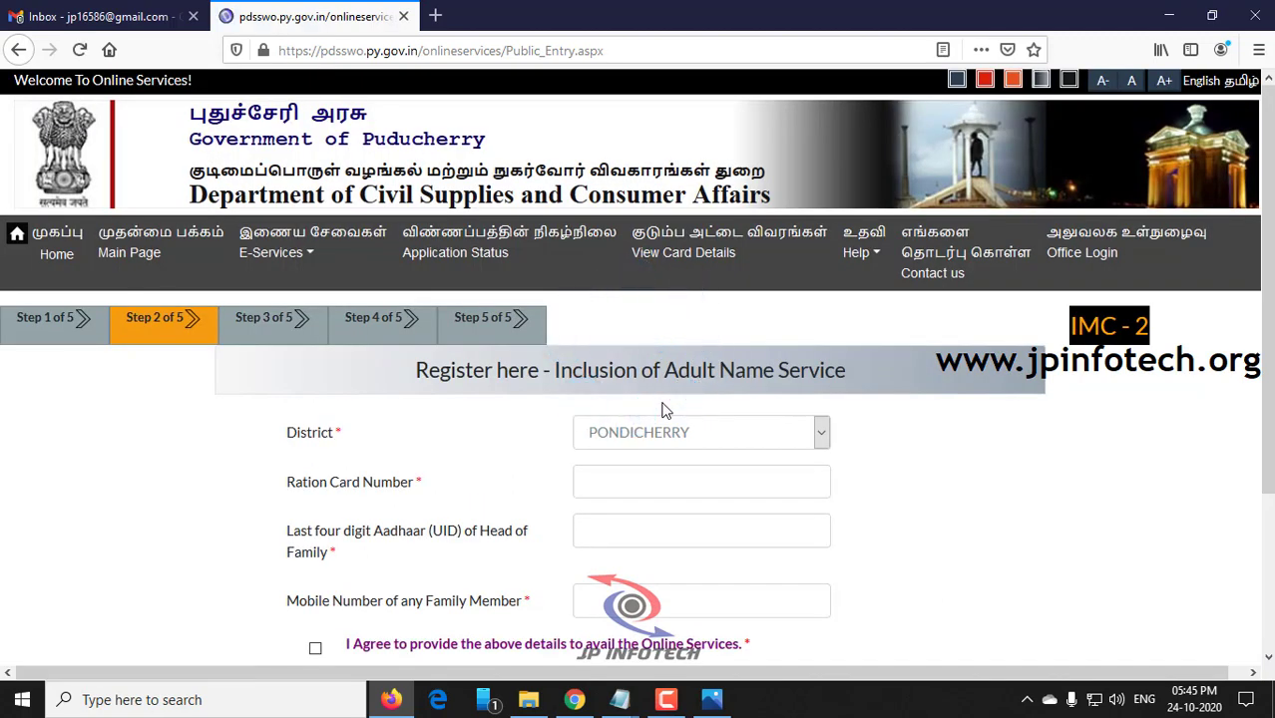
scroll(666, 410, down, 2)
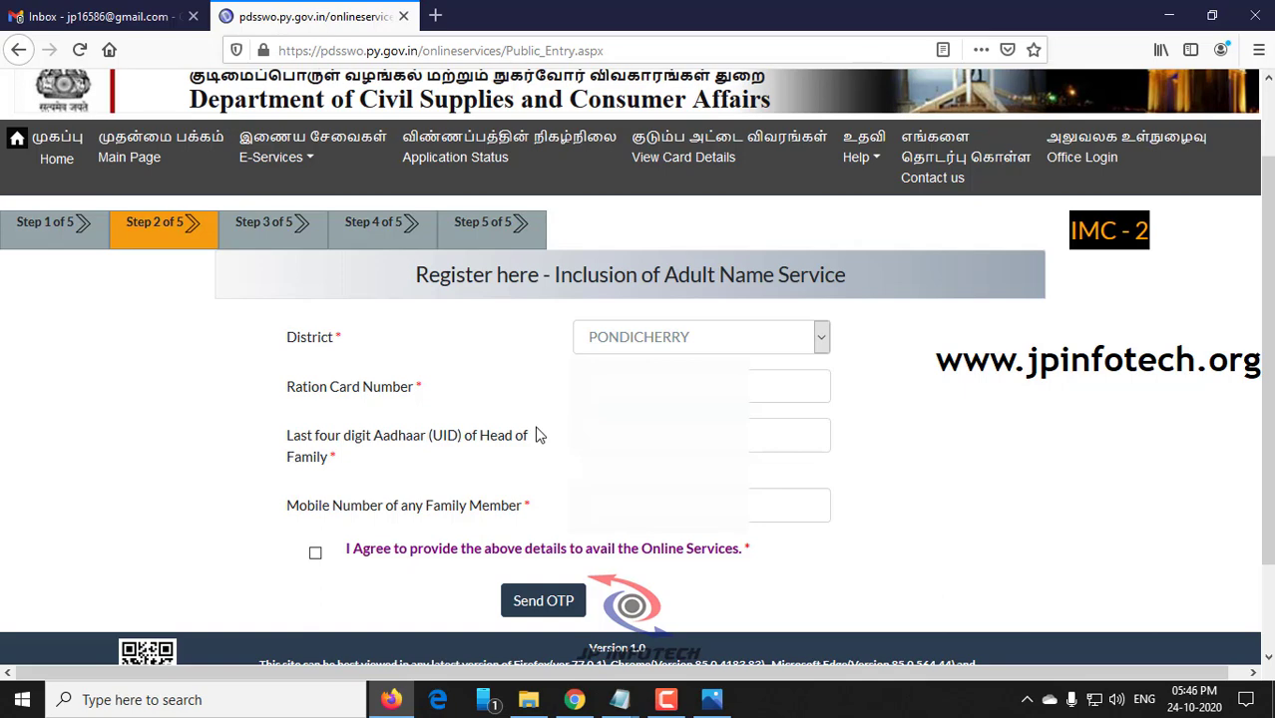
Enter the ration card number, the last four Aadhaar digits of the head of family, and a family member's mobile number
click(658, 391)
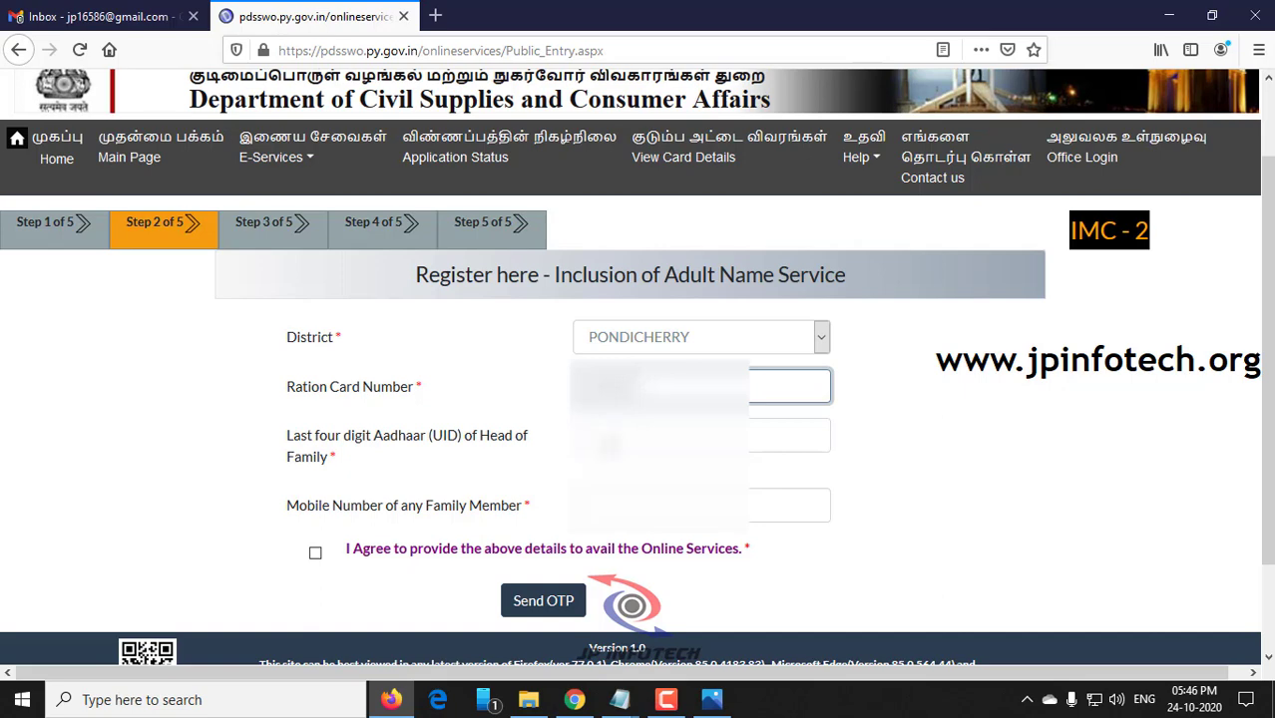
click(614, 443)
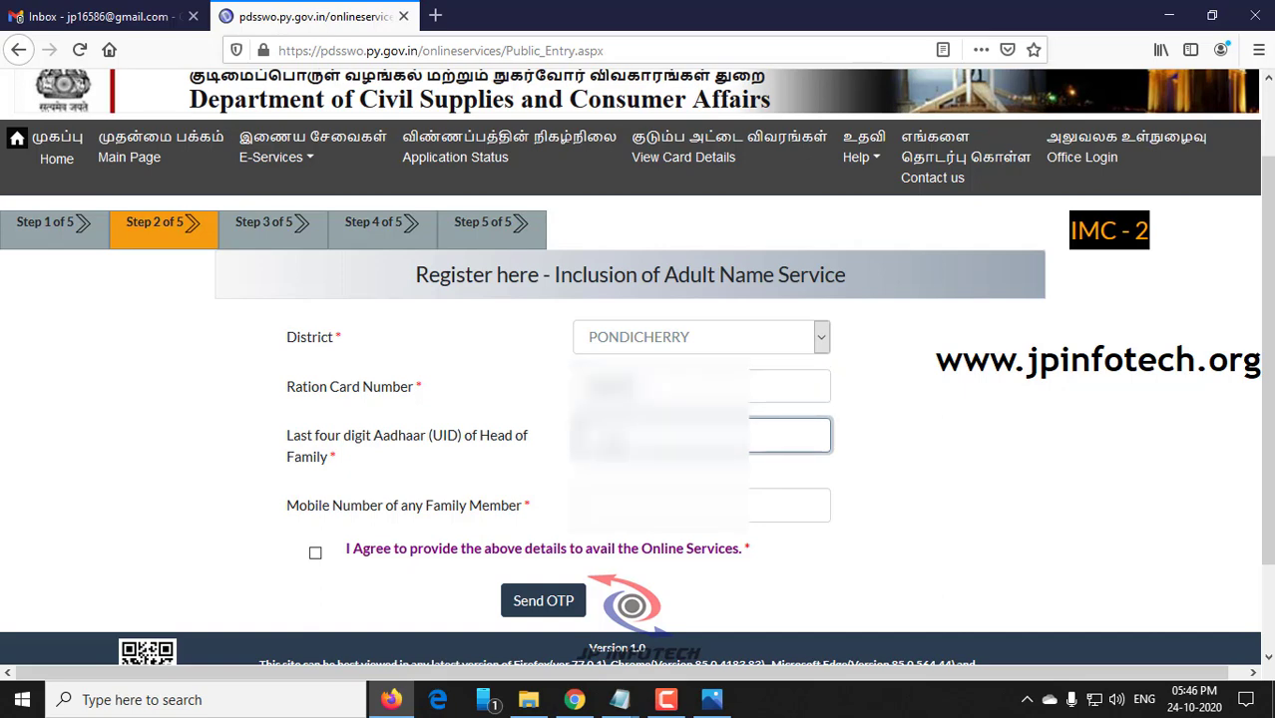
click(727, 703)
click(725, 698)
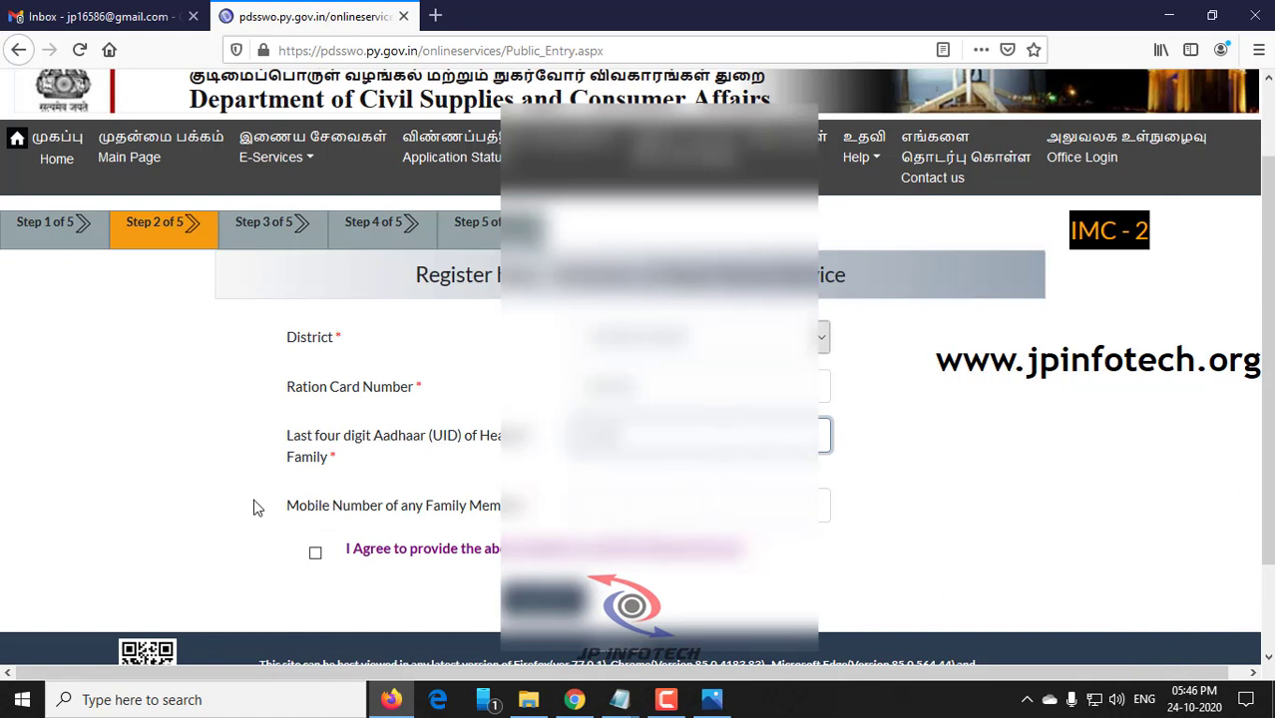
drag(285, 515, 563, 516)
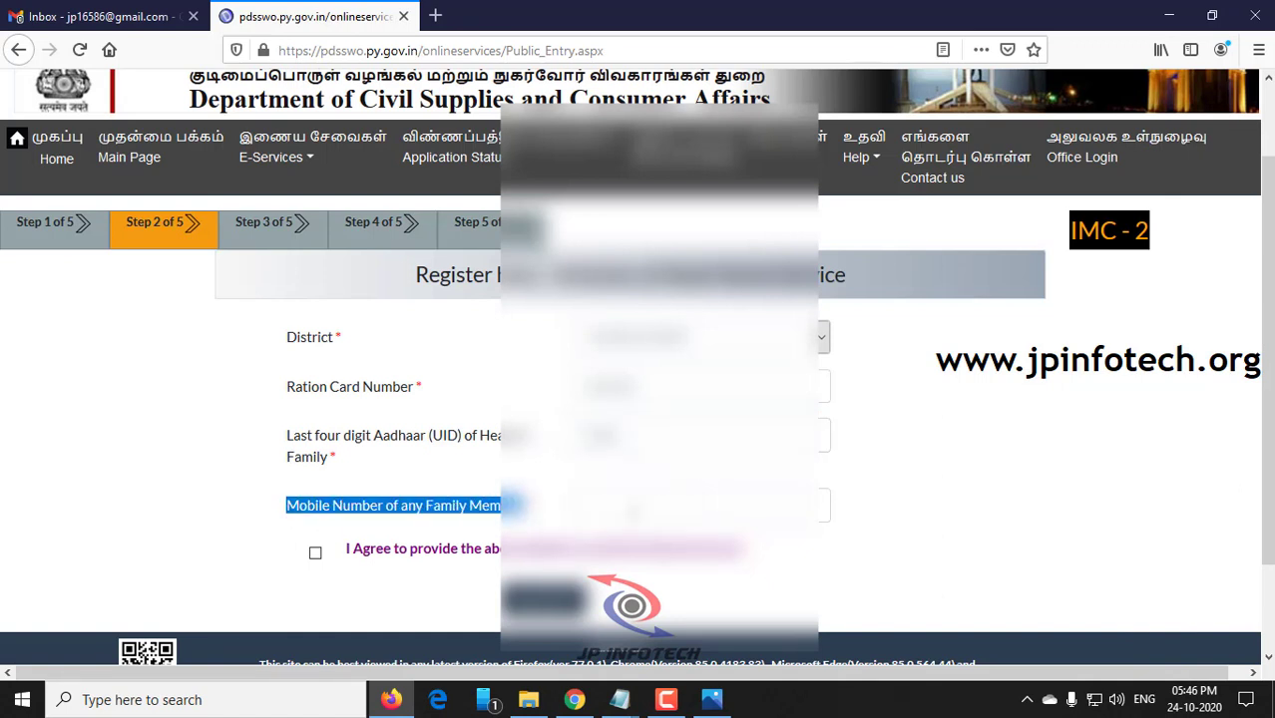
click(634, 513)
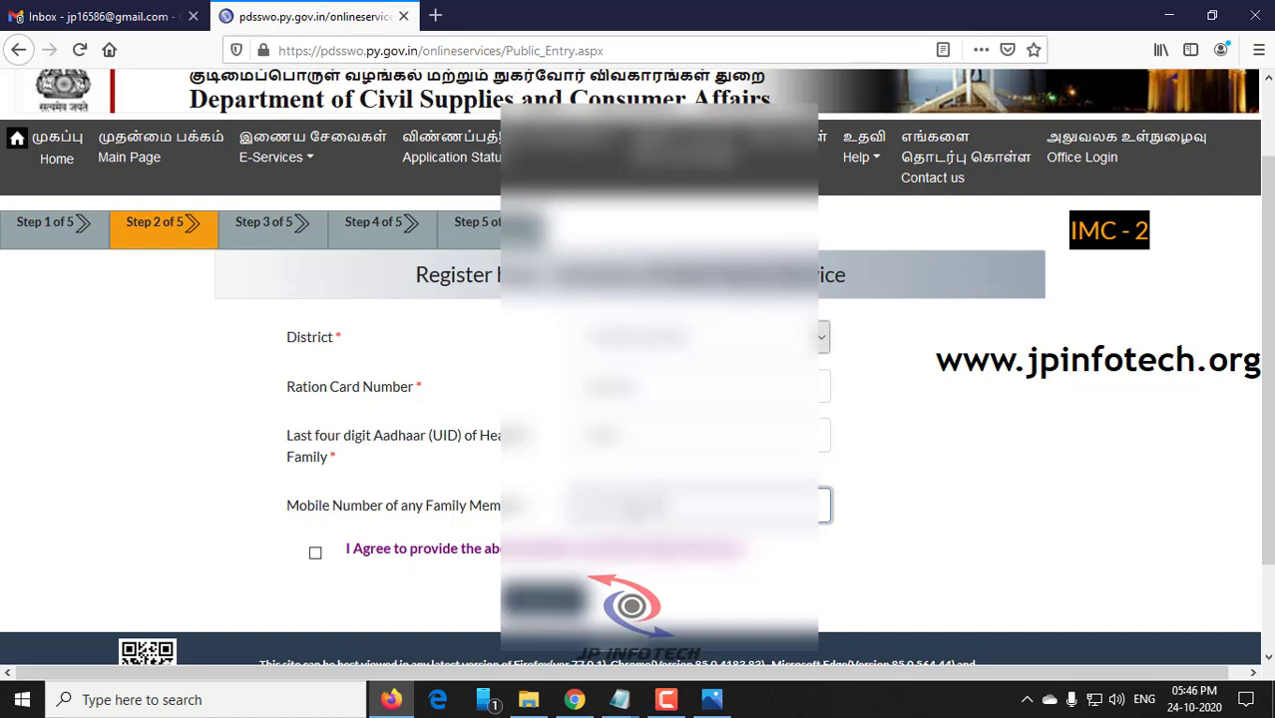
Agree to provide the details for the online services, request the OTP, and dismiss the resulting message
scroll(628, 514, down, 2)
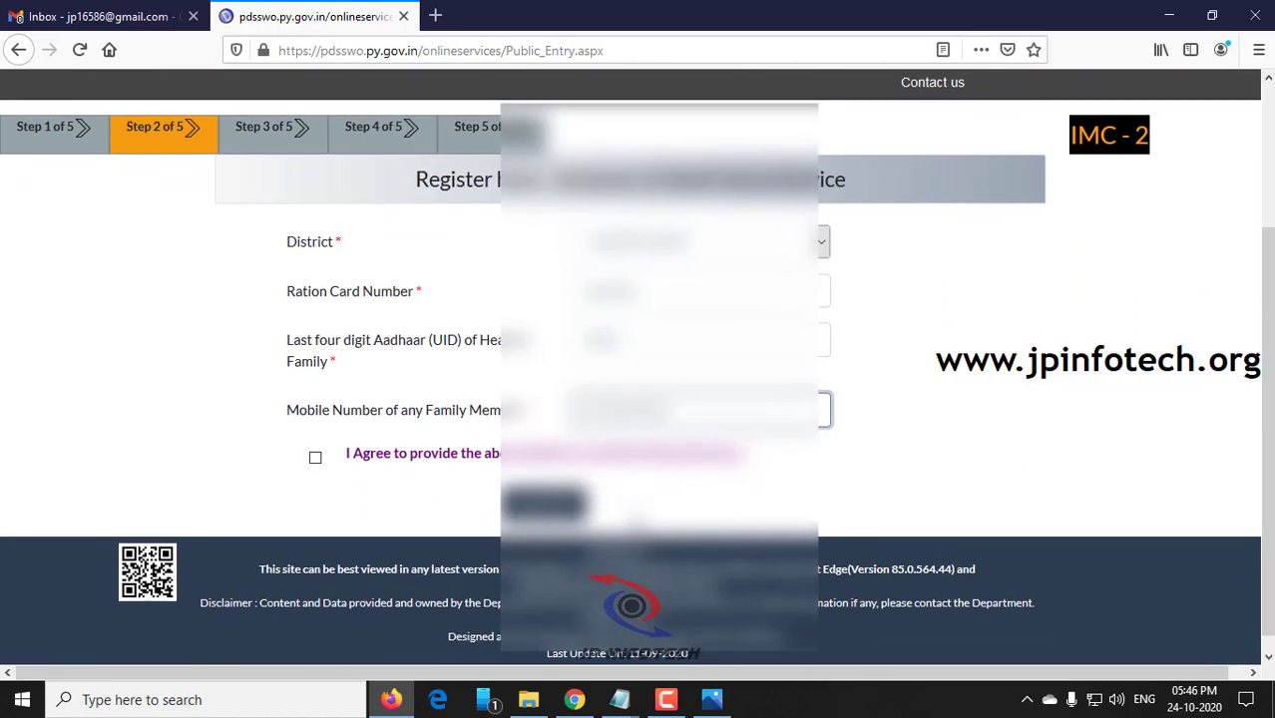
click(316, 459)
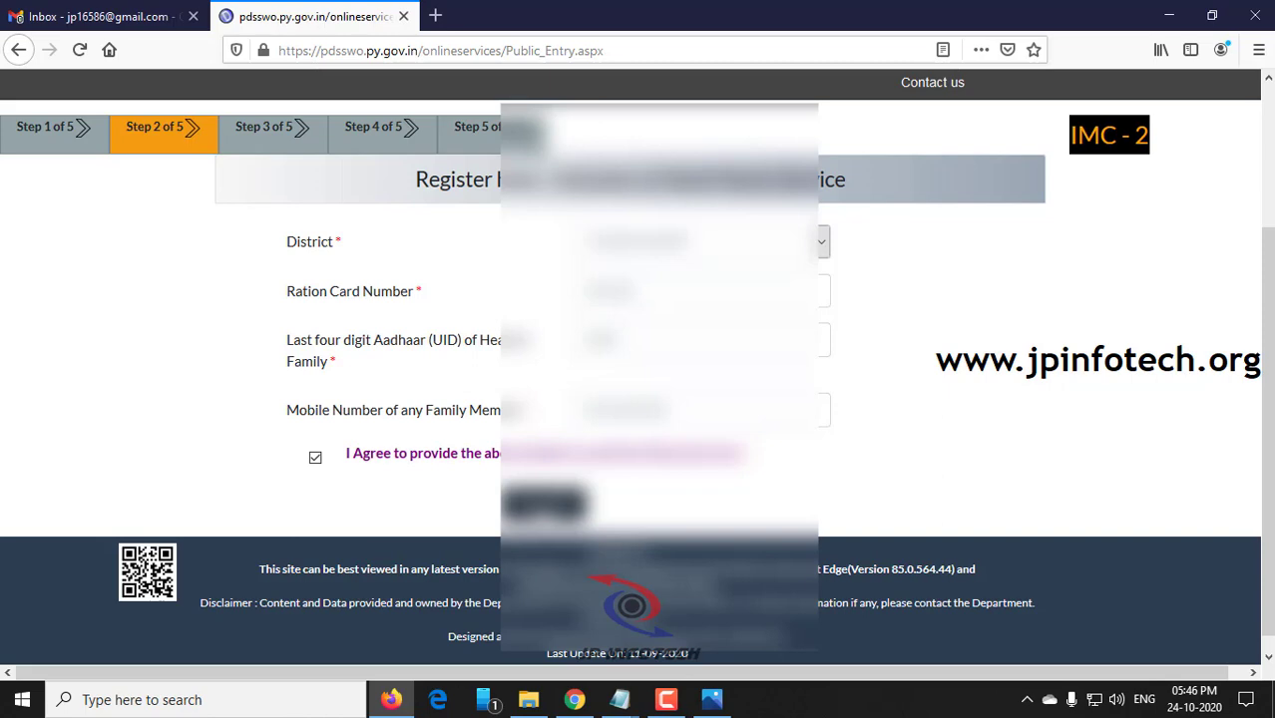
click(544, 504)
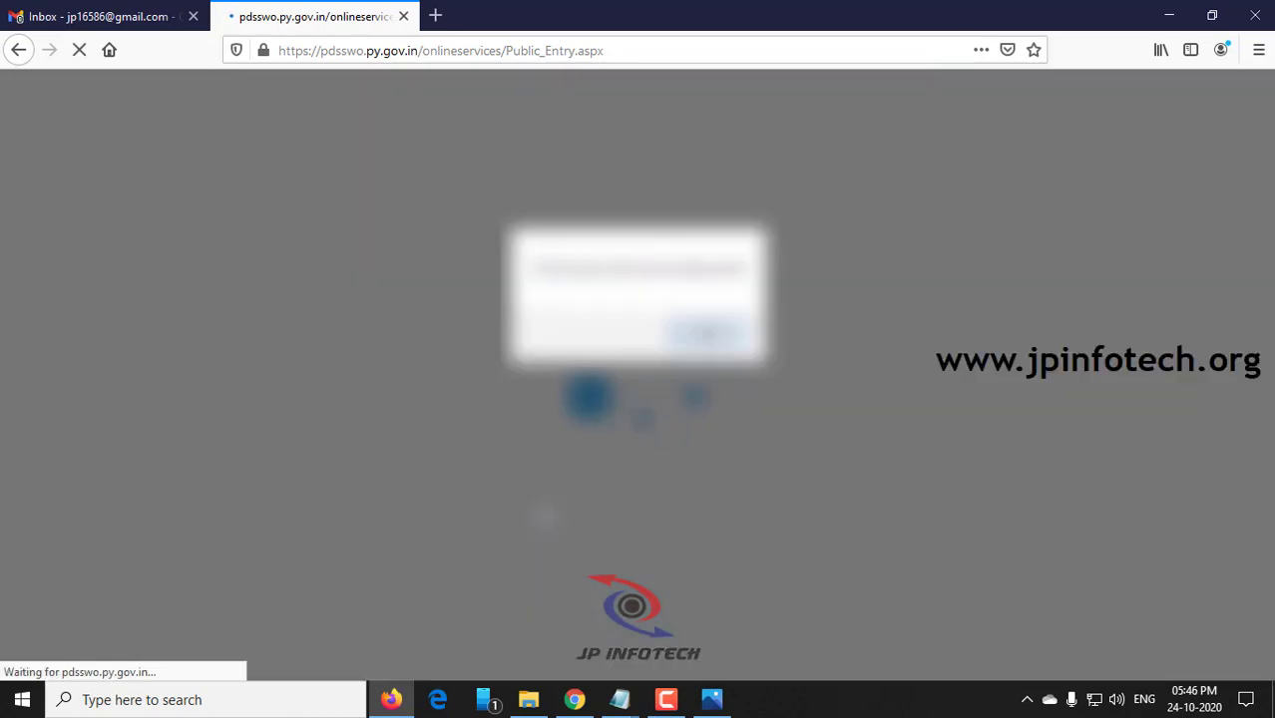
click(716, 336)
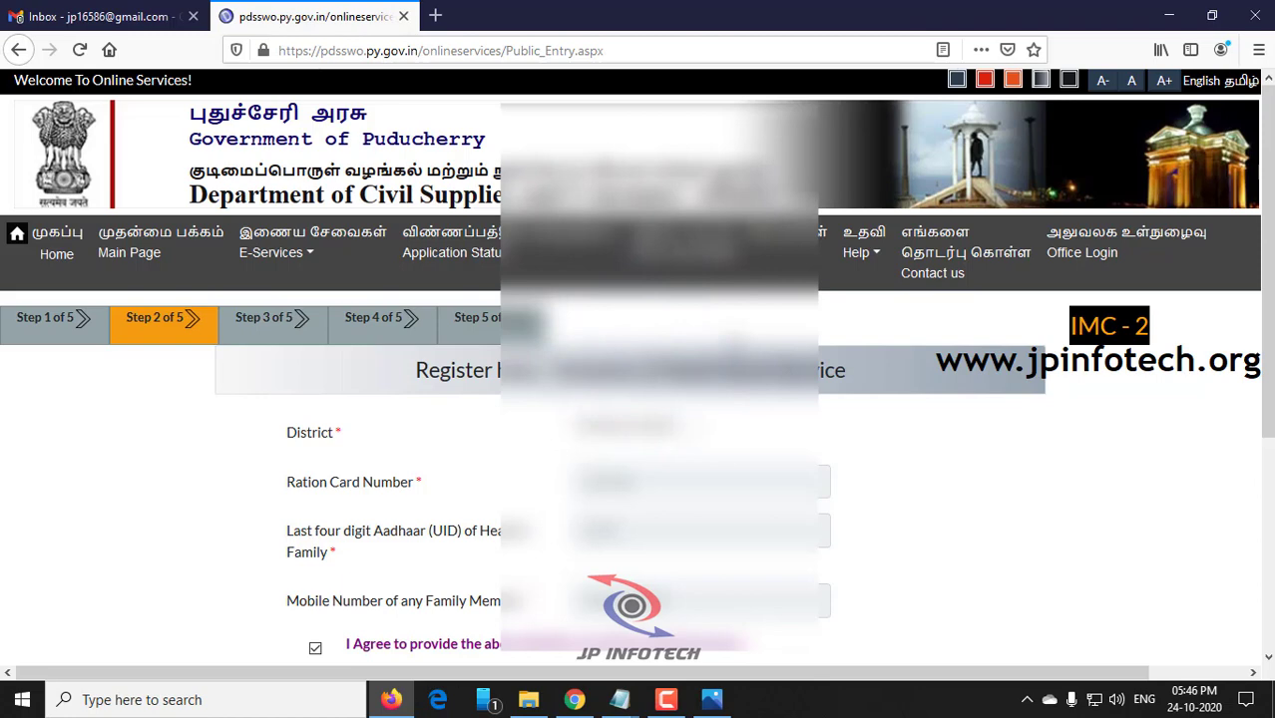
Enter the OTP received on the family member's mobile number and submit it for verification
scroll(1037, 583, down, 3)
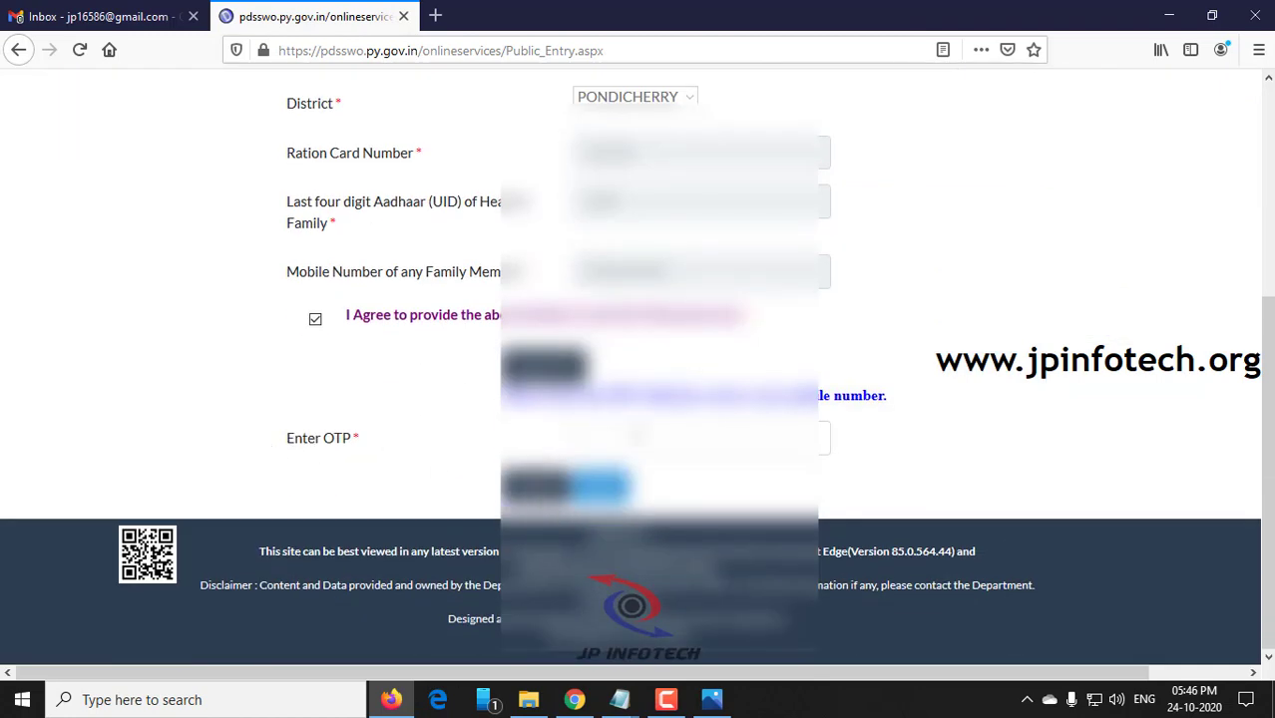
click(589, 439)
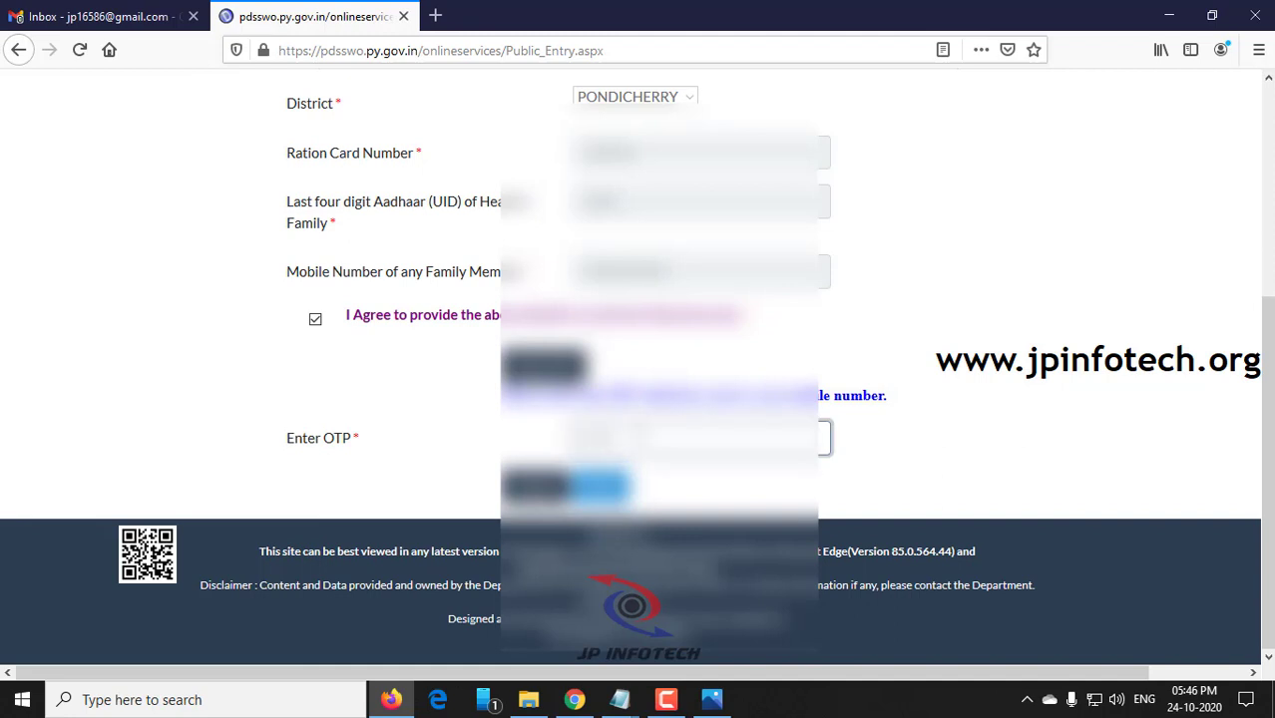
click(538, 485)
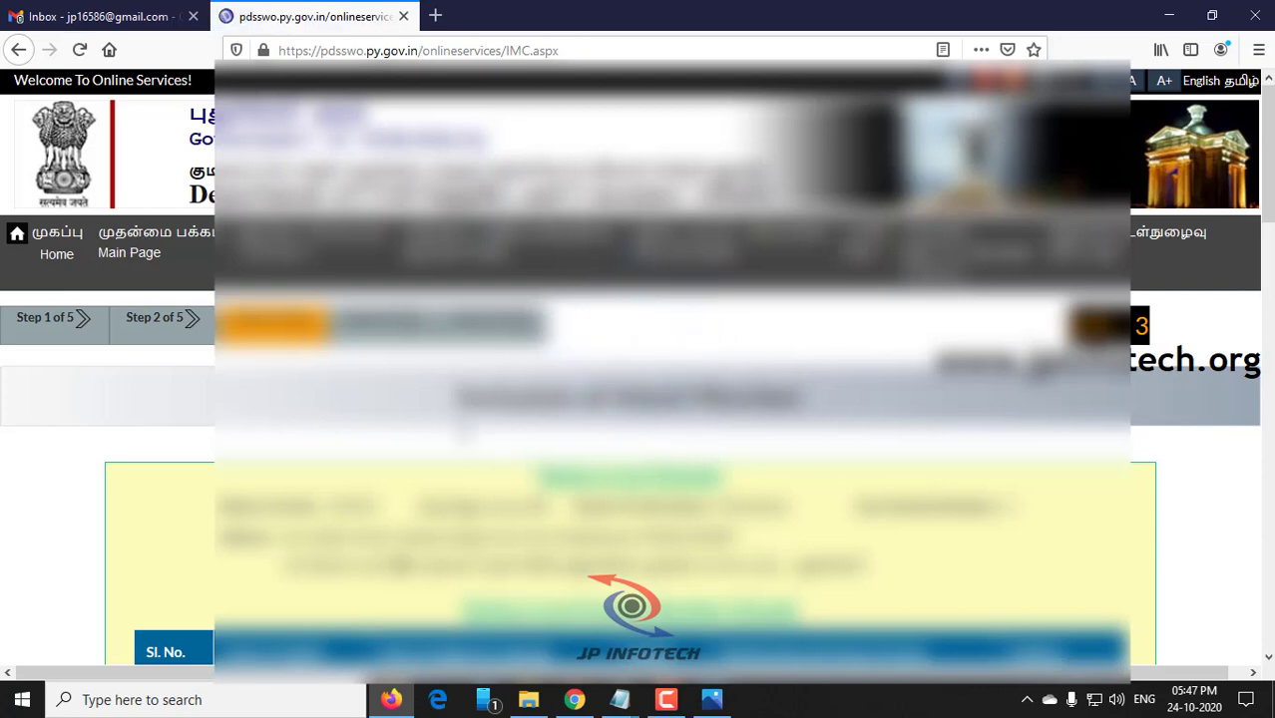
Review the existing ration card details, the family member table and the section for adding a member for inclusion
scroll(497, 337, down, 2)
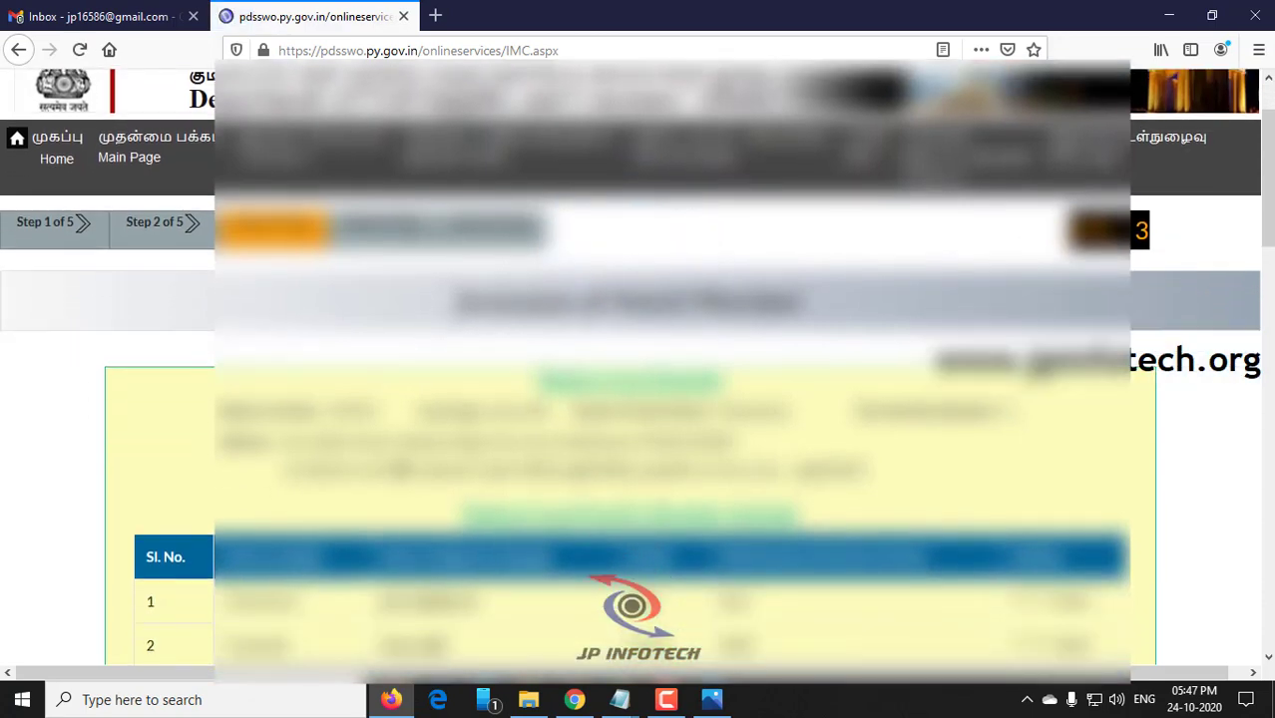
scroll(497, 338, down, 1)
scroll(496, 337, down, 1)
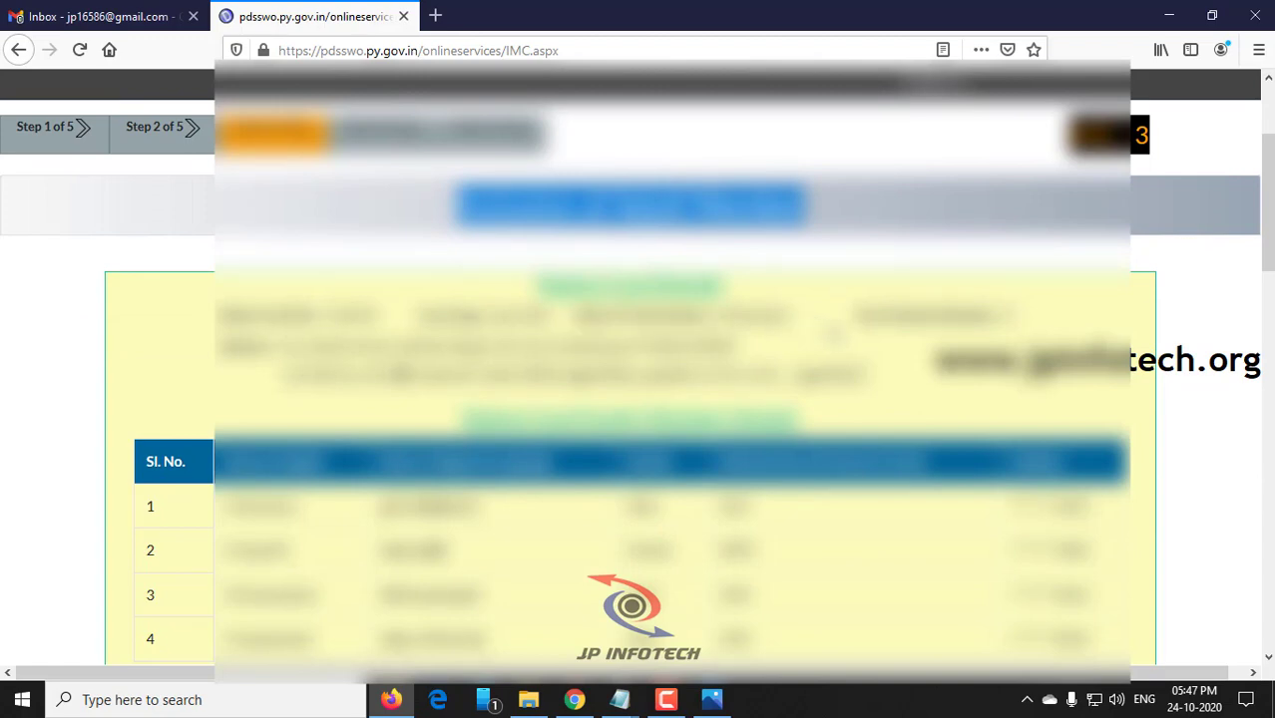
scroll(229, 364, down, 1)
scroll(637, 365, down, 2)
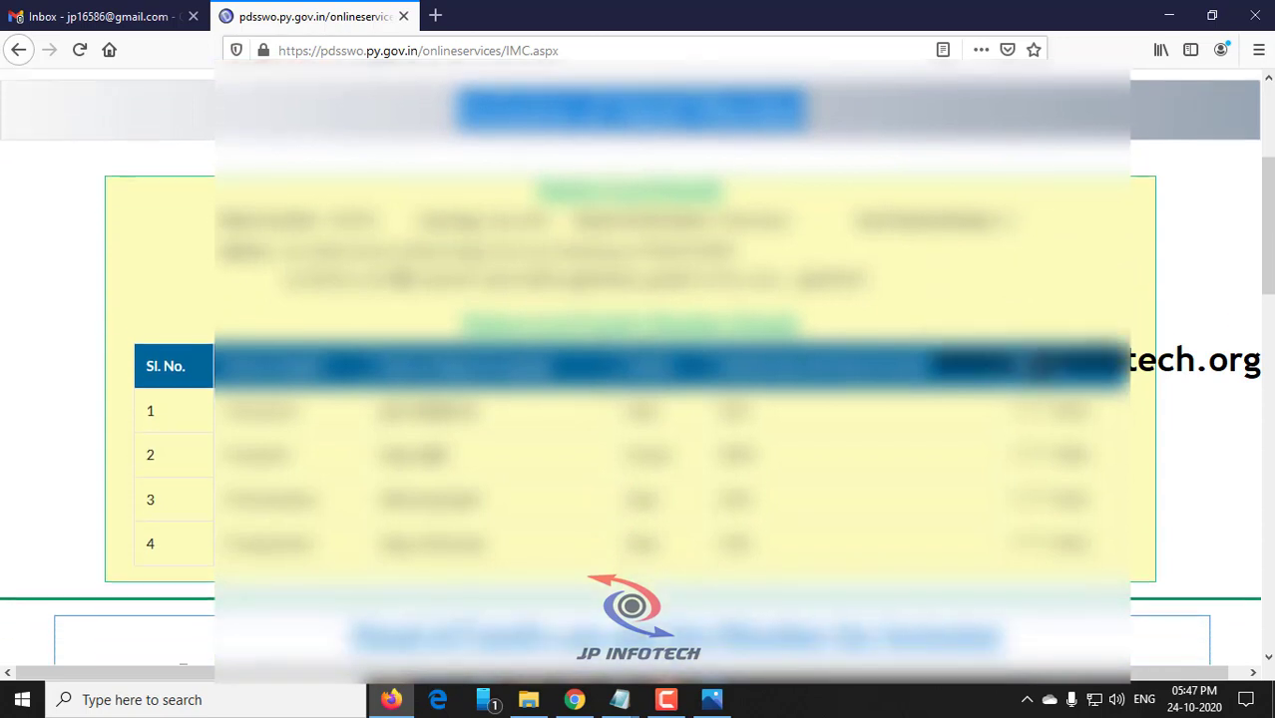
scroll(637, 365, down, 5)
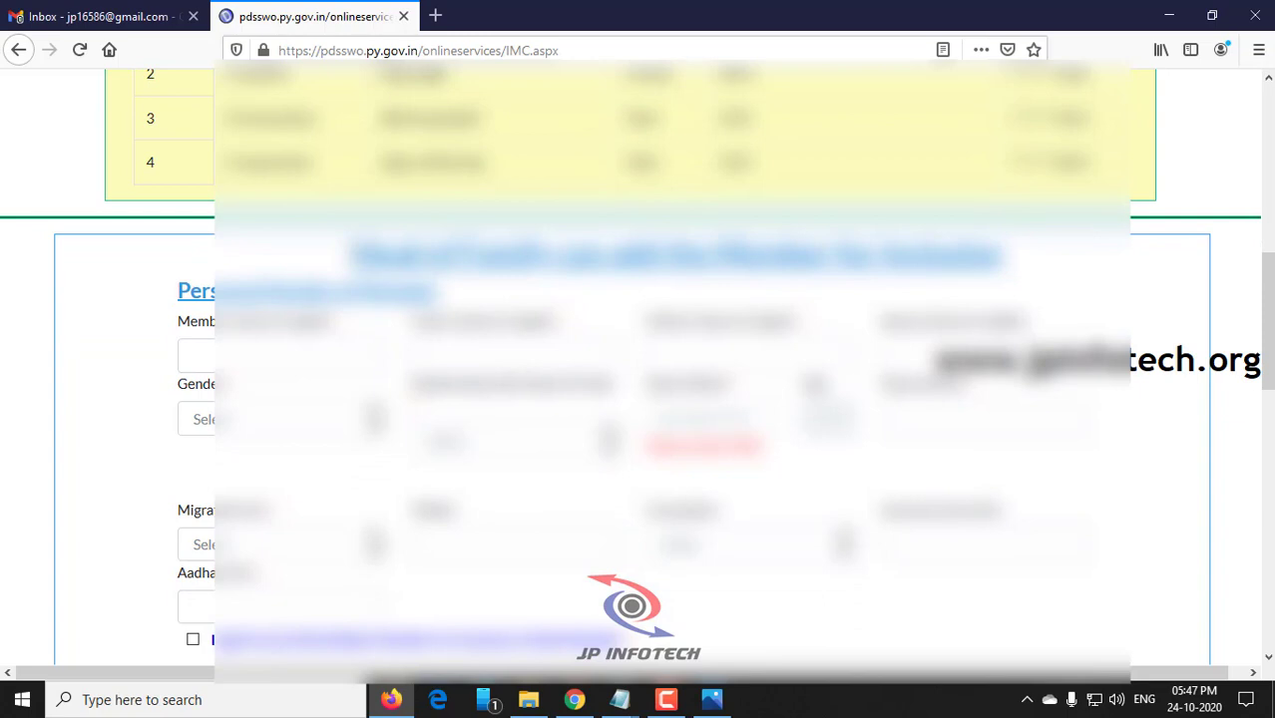
drag(372, 255, 1024, 262)
click(559, 282)
scroll(669, 304, down, 2)
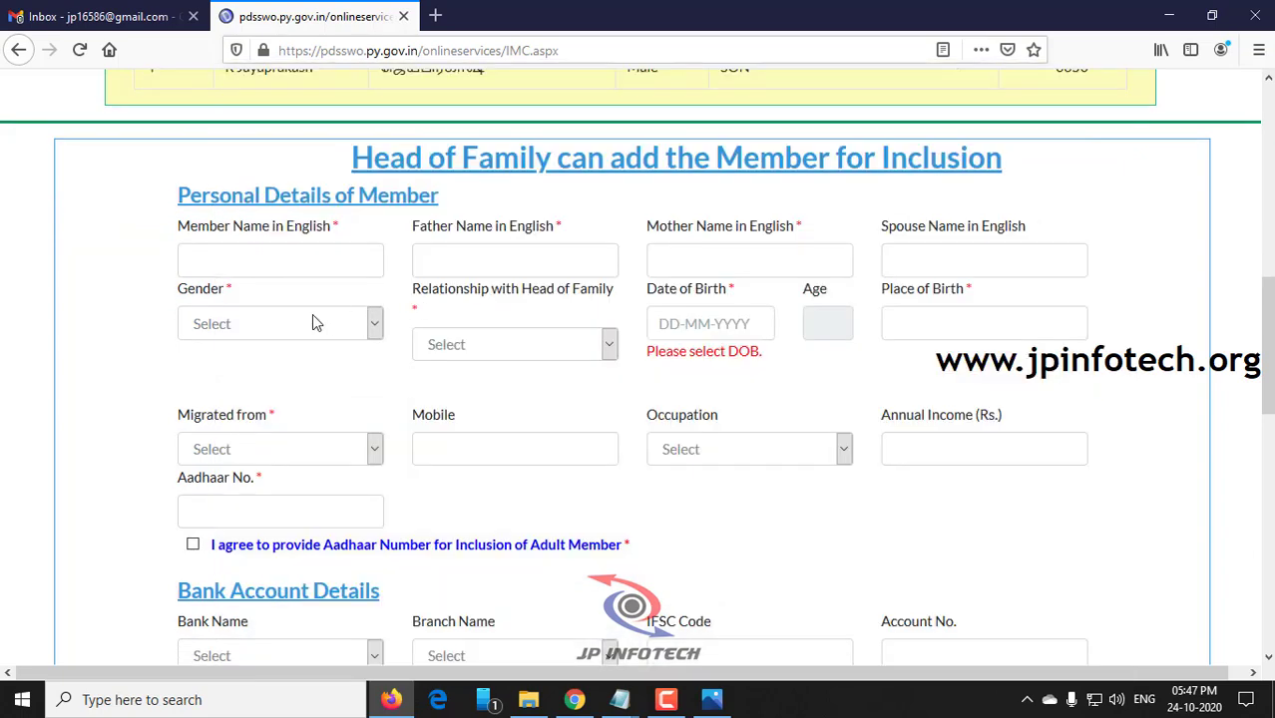
Enter the new member's, father's and mother's names in English and set the Gender to Female
click(297, 259)
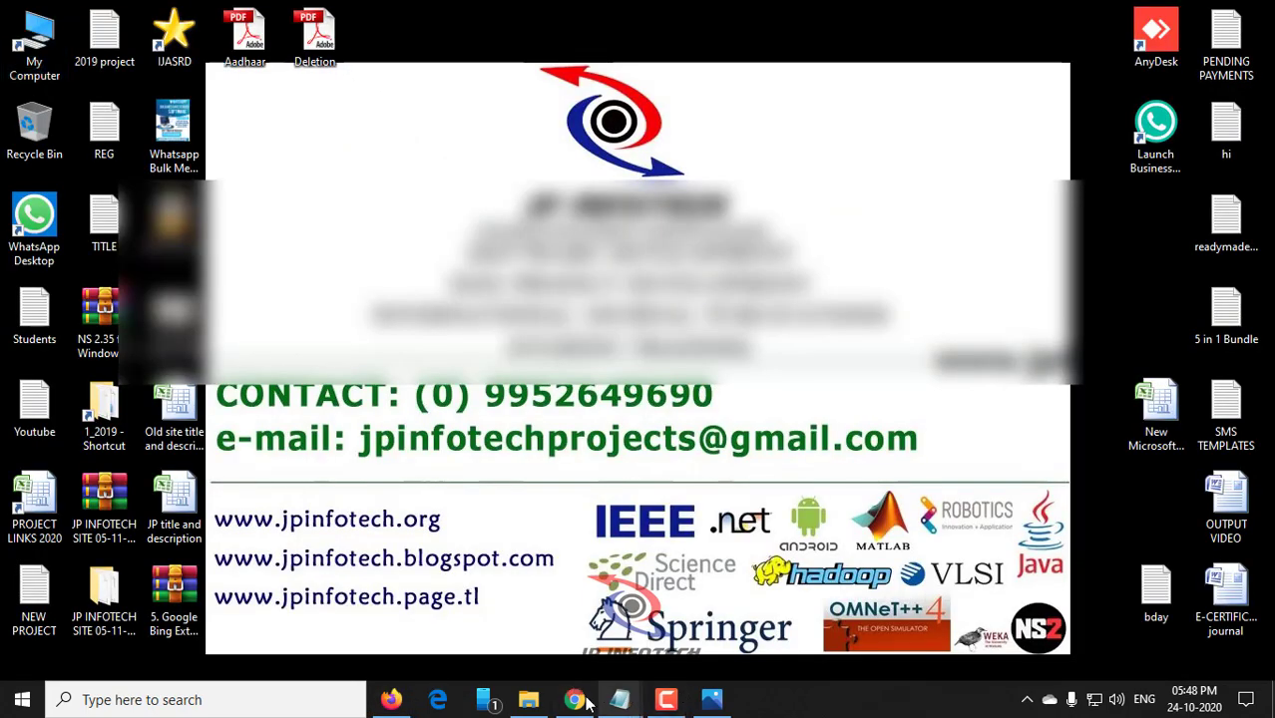
click(391, 702)
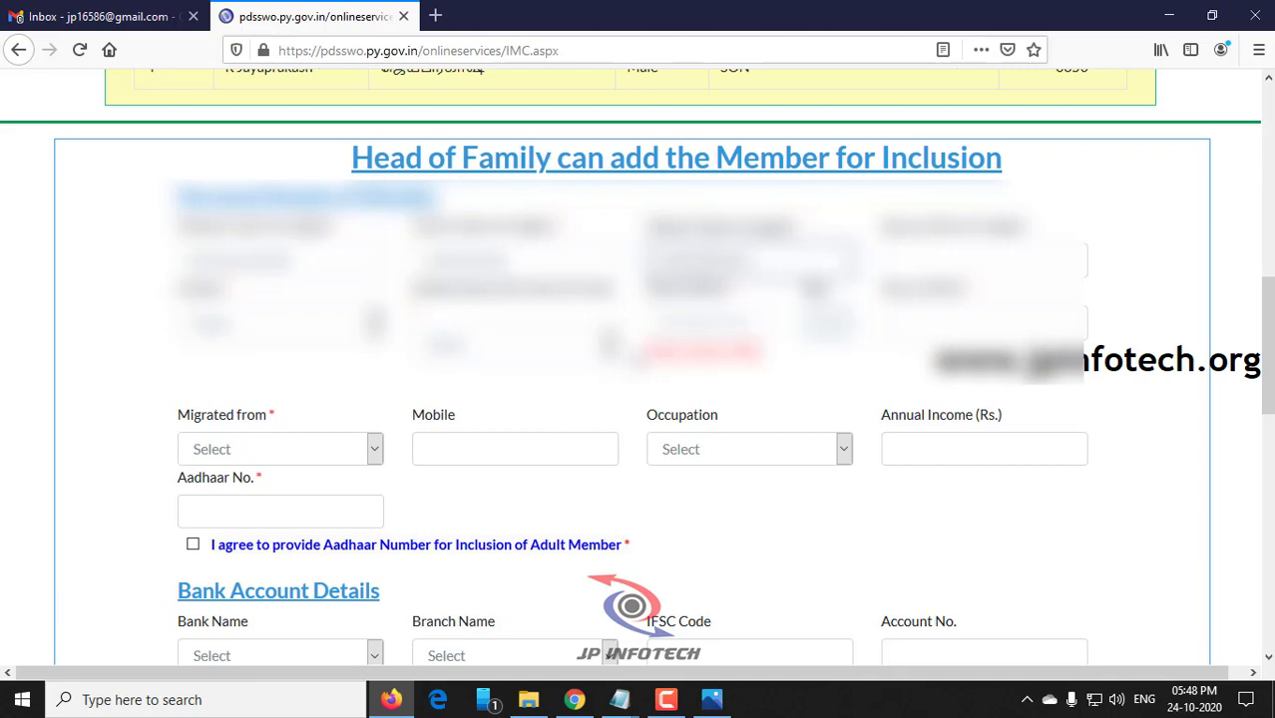
click(329, 327)
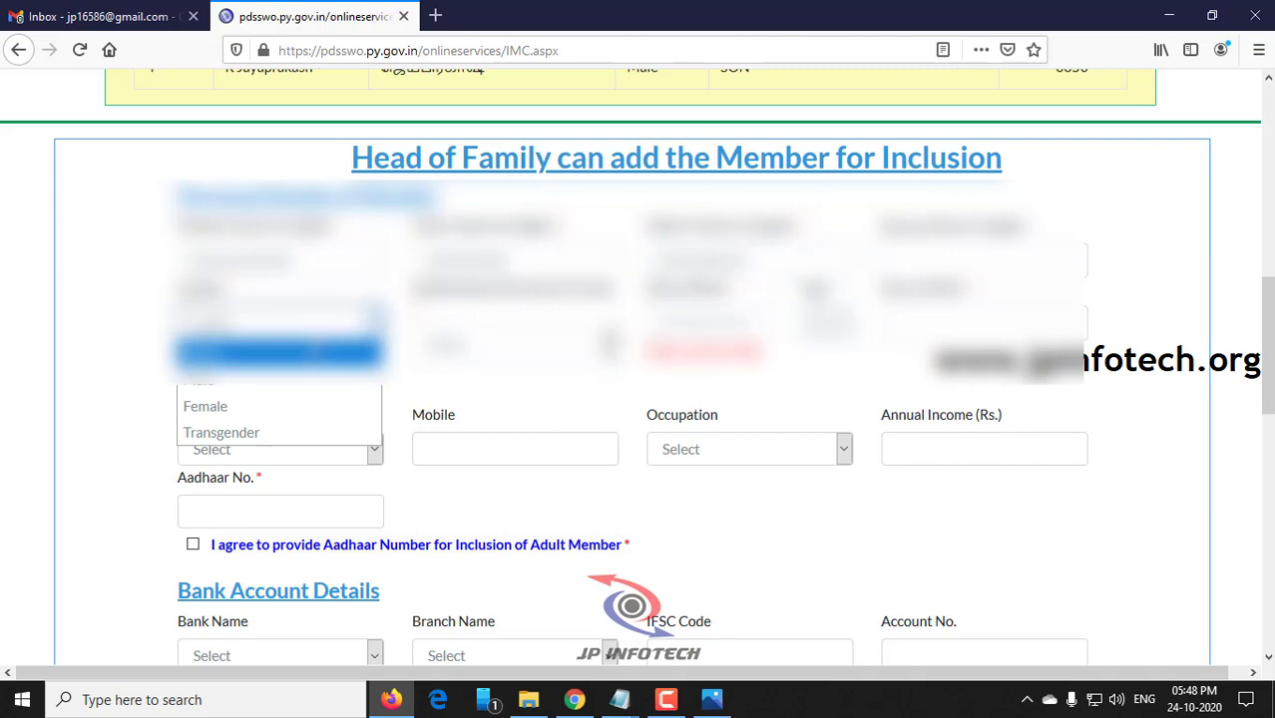
click(256, 407)
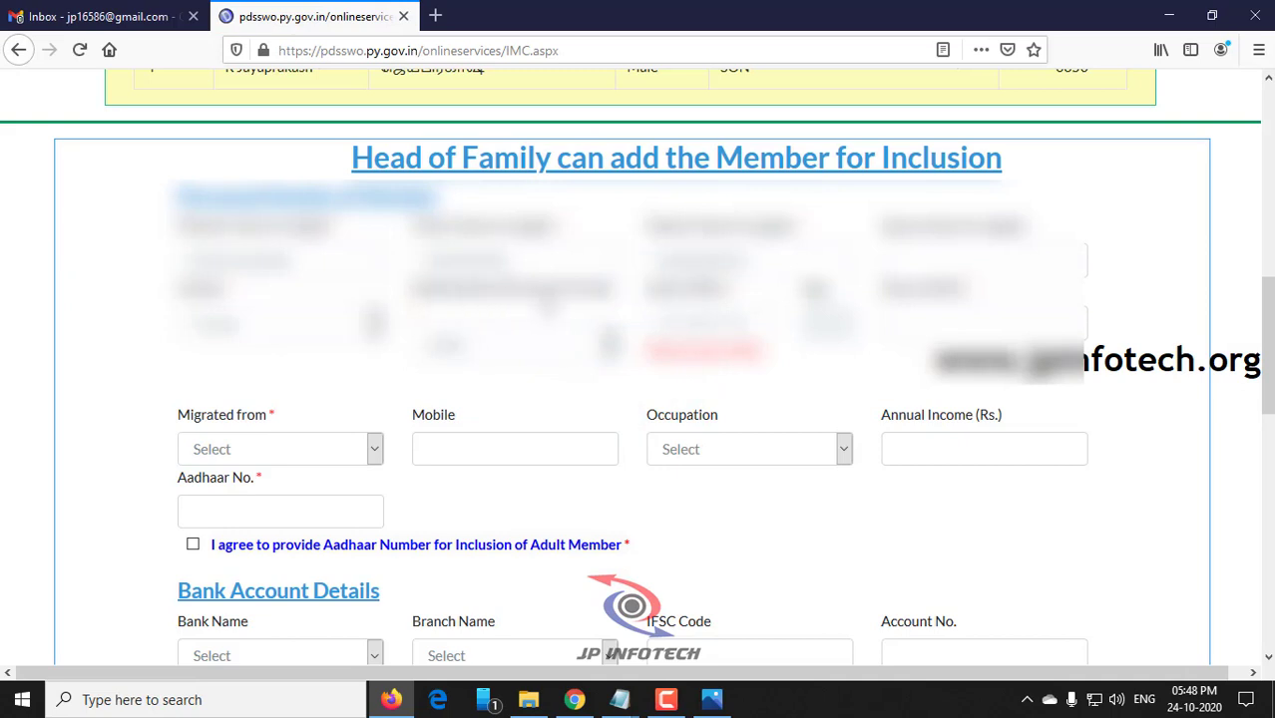
Set the member's Relationship with Head of Family to DAUGHTER IN LAW
click(524, 344)
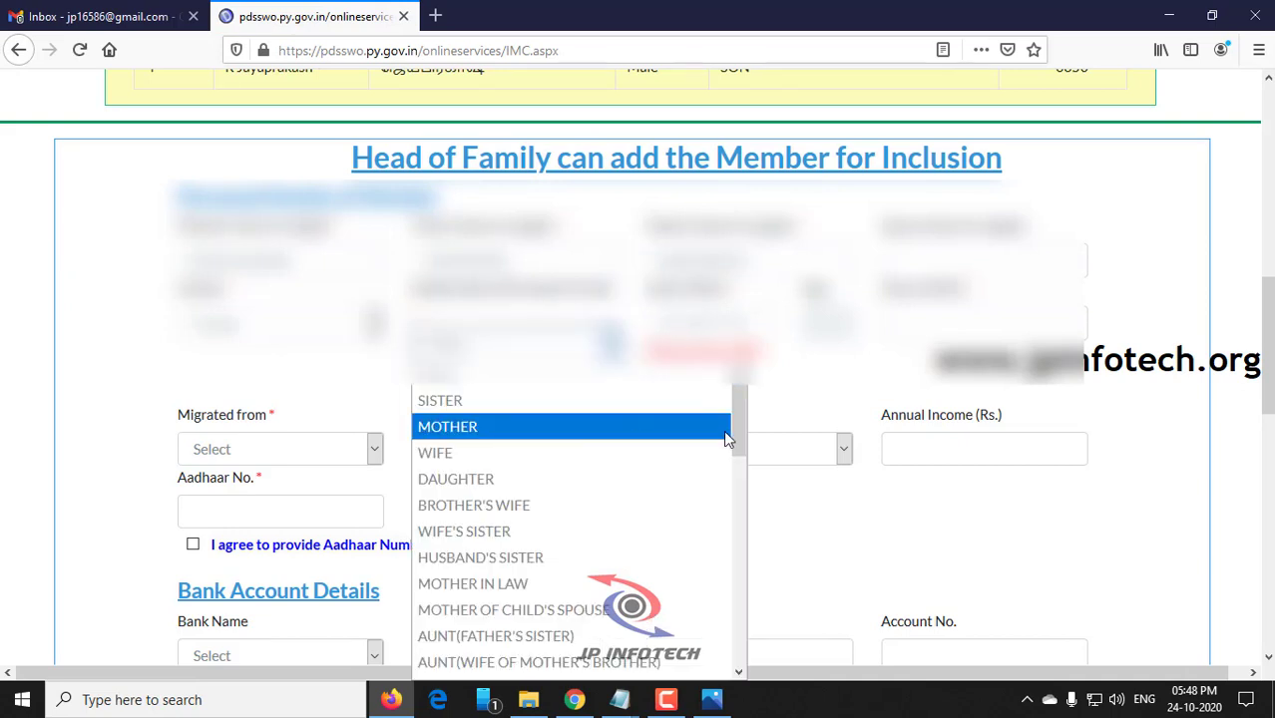
drag(736, 401, 723, 475)
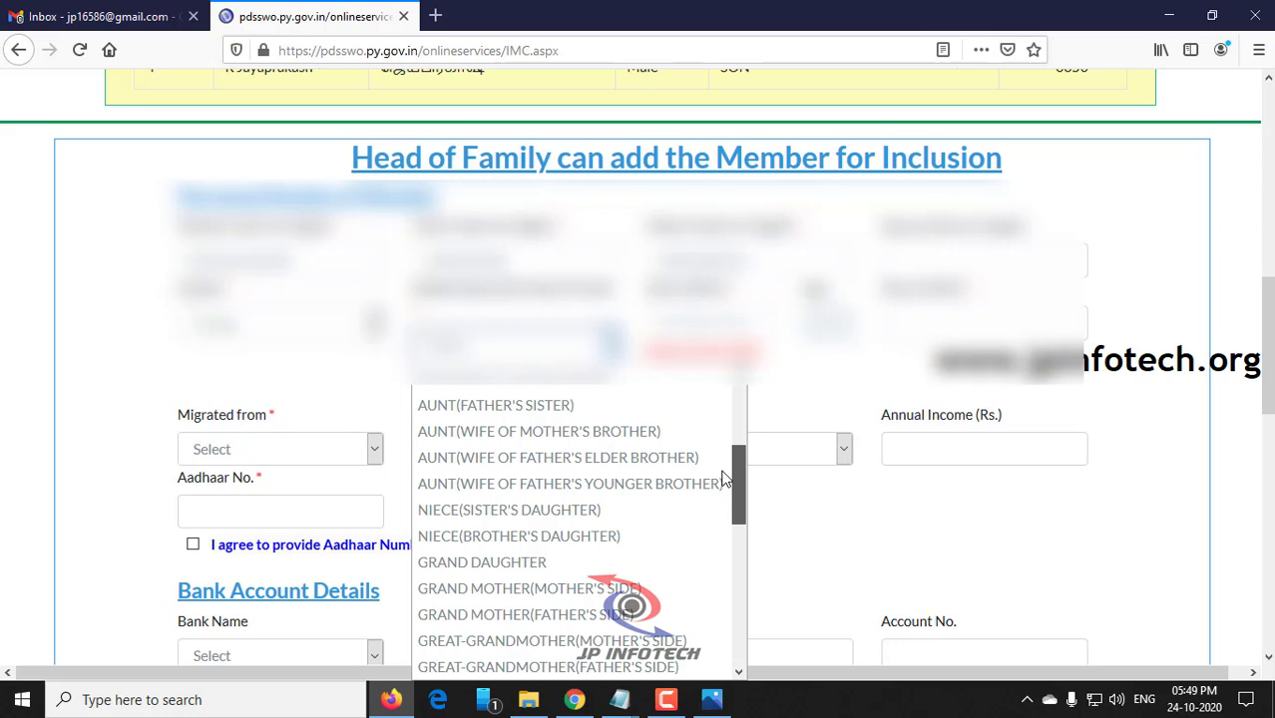
drag(725, 479, 712, 551)
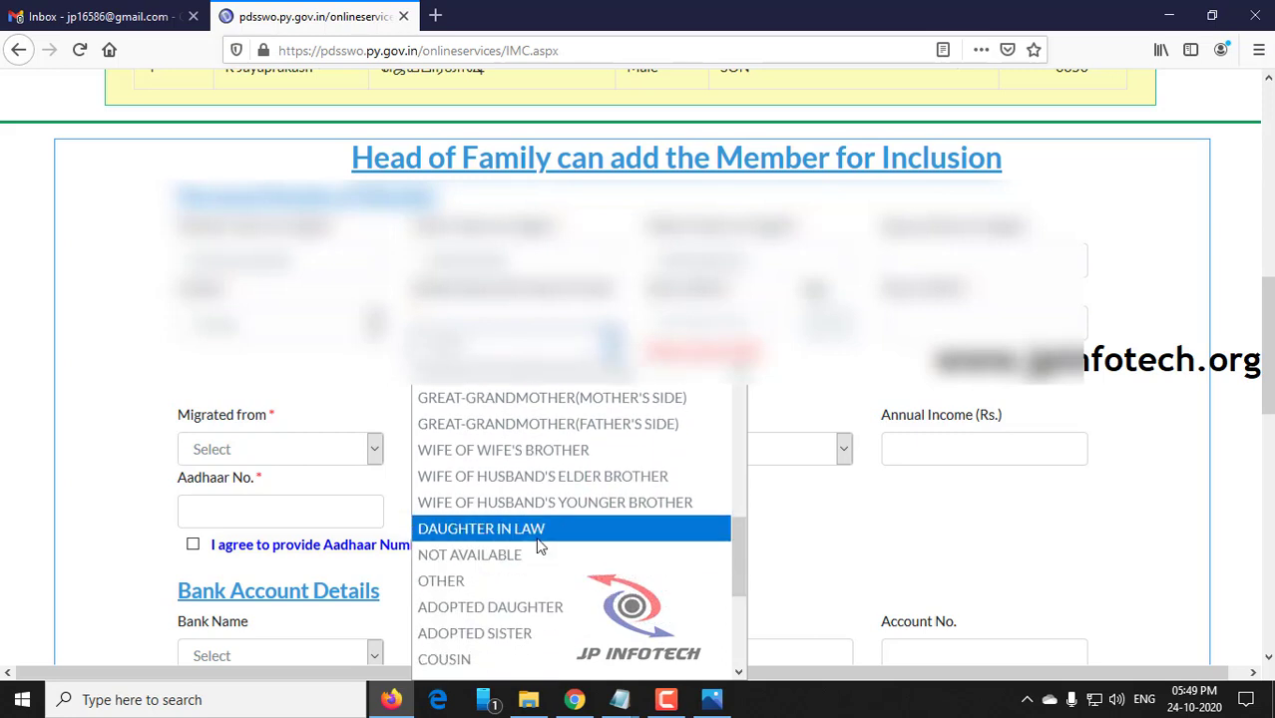
click(564, 526)
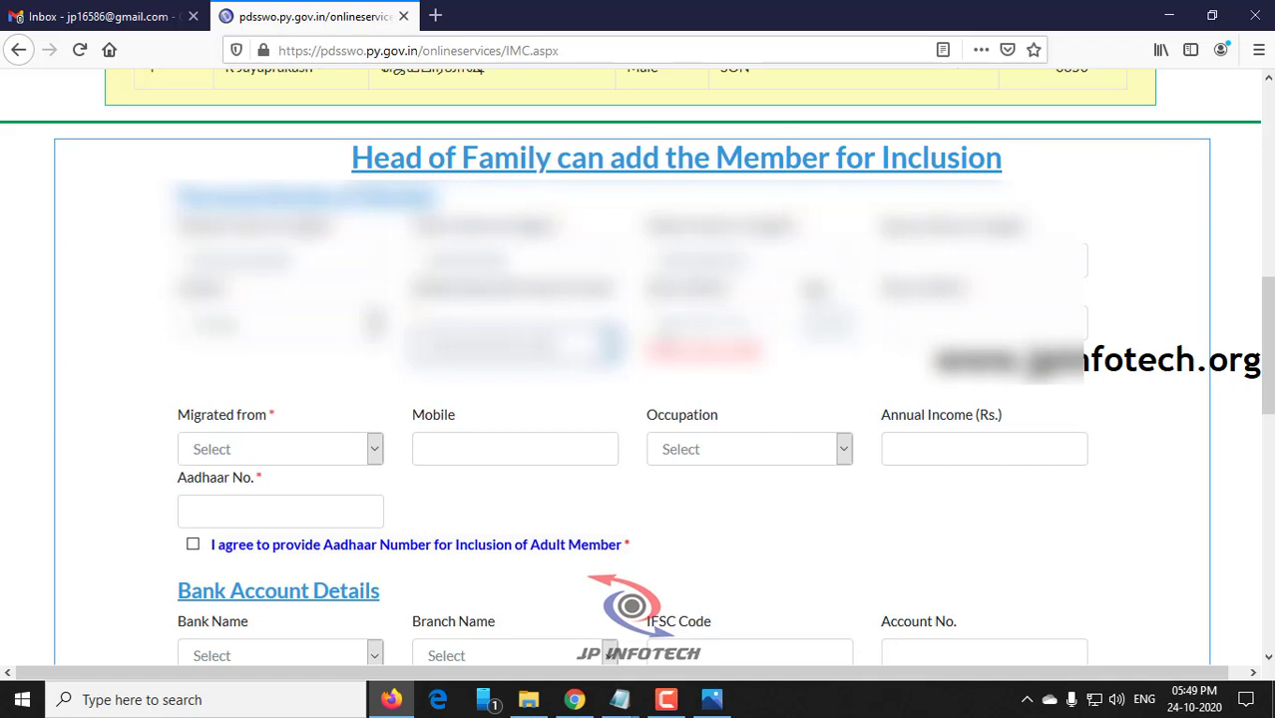
Enter the new member's date of birth in the personal details and close the calendar
click(678, 326)
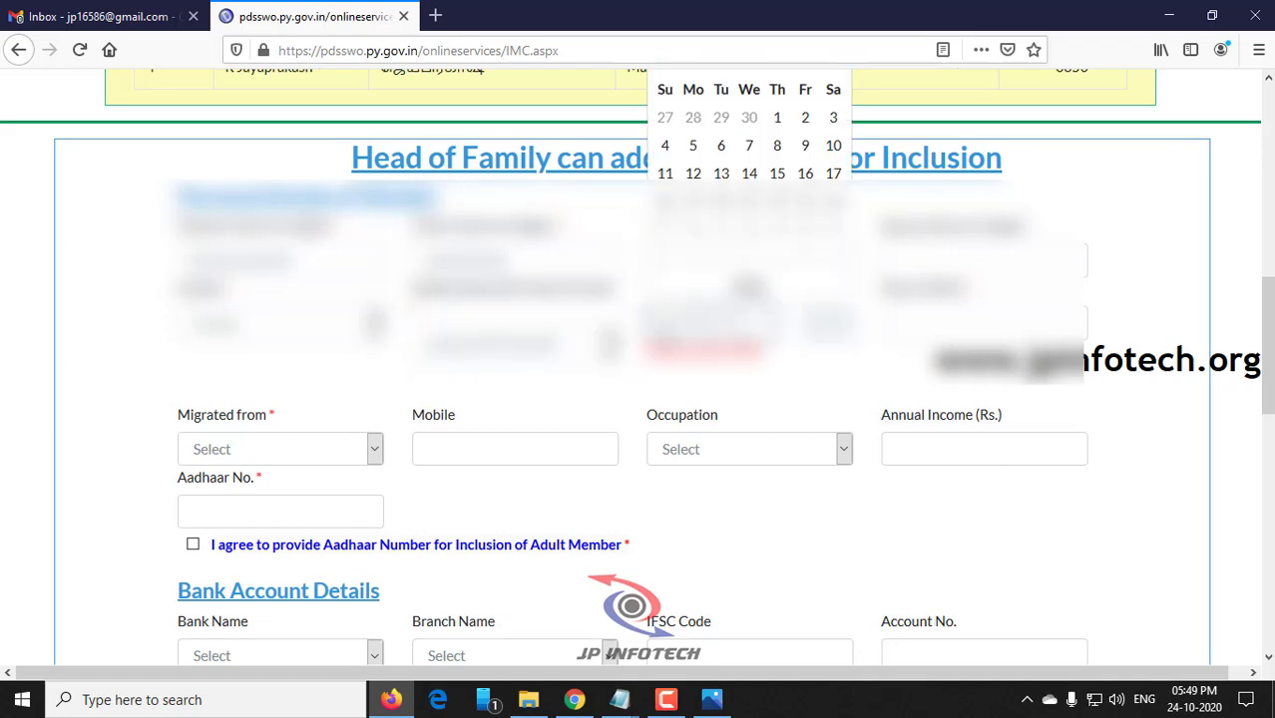
text(16)
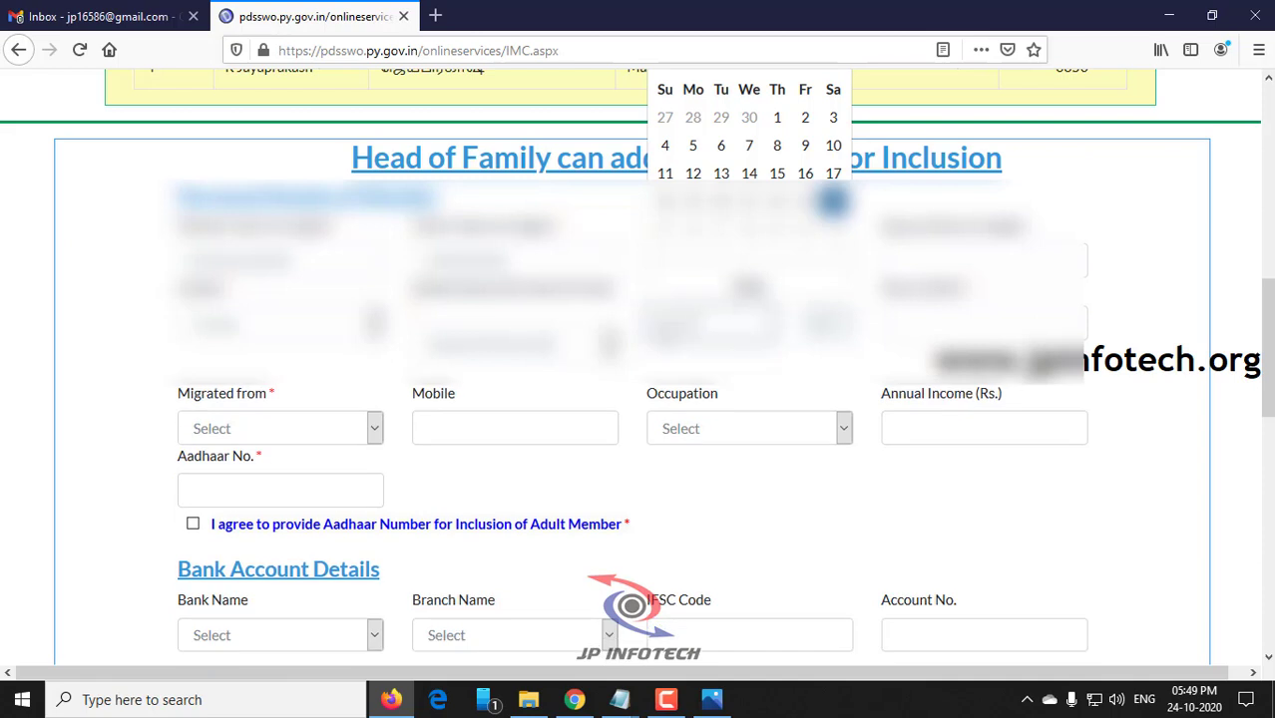
text(1992)
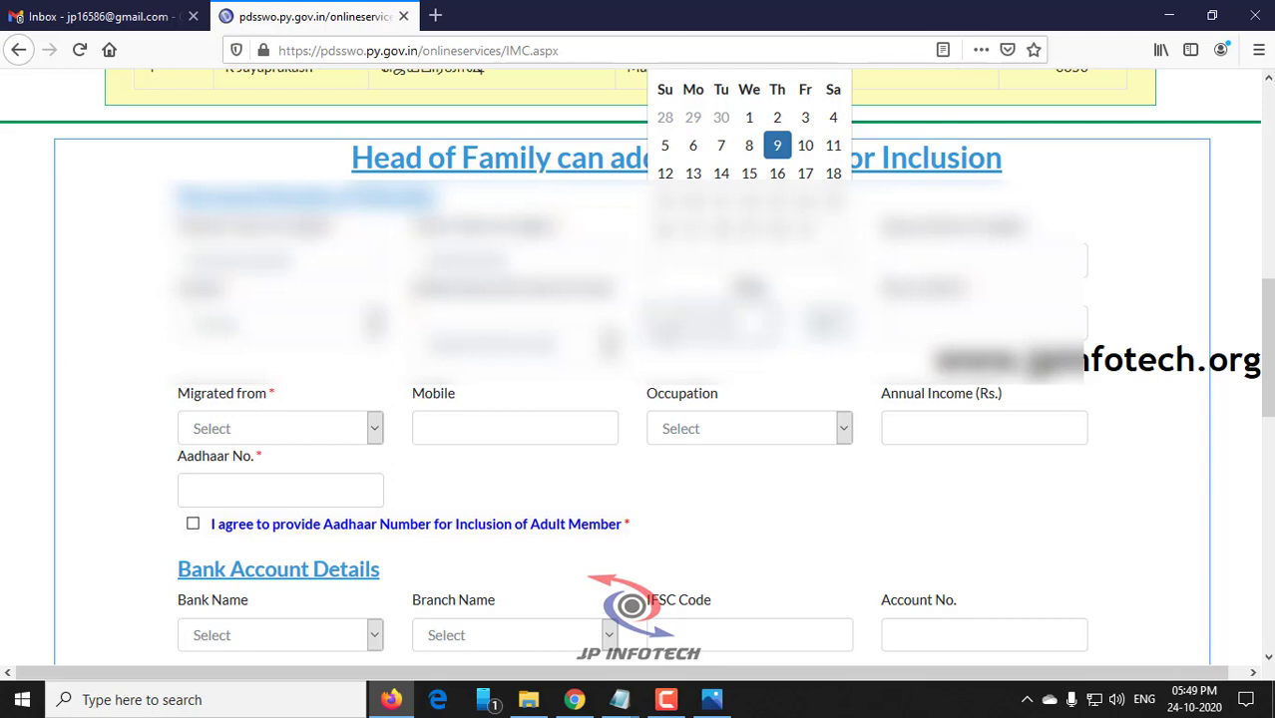
click(1173, 459)
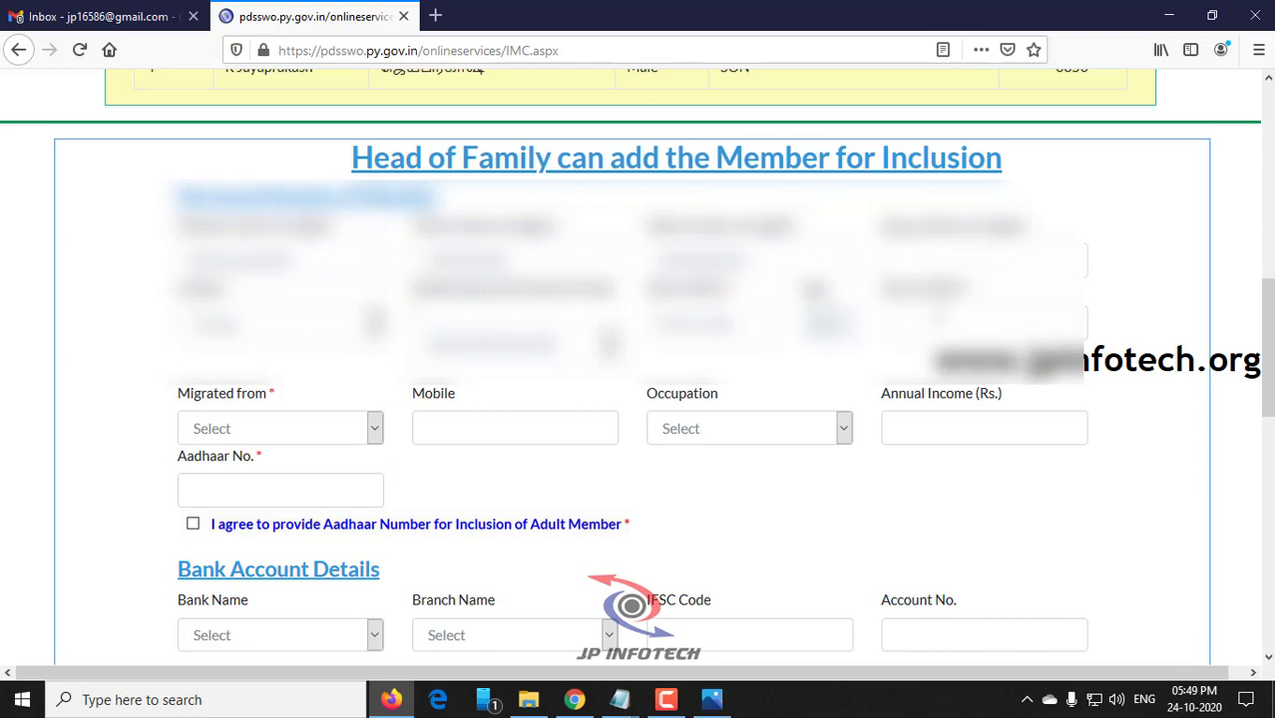
Enter the member's place of birth and set Migrated from to TAMIL NADU
click(662, 702)
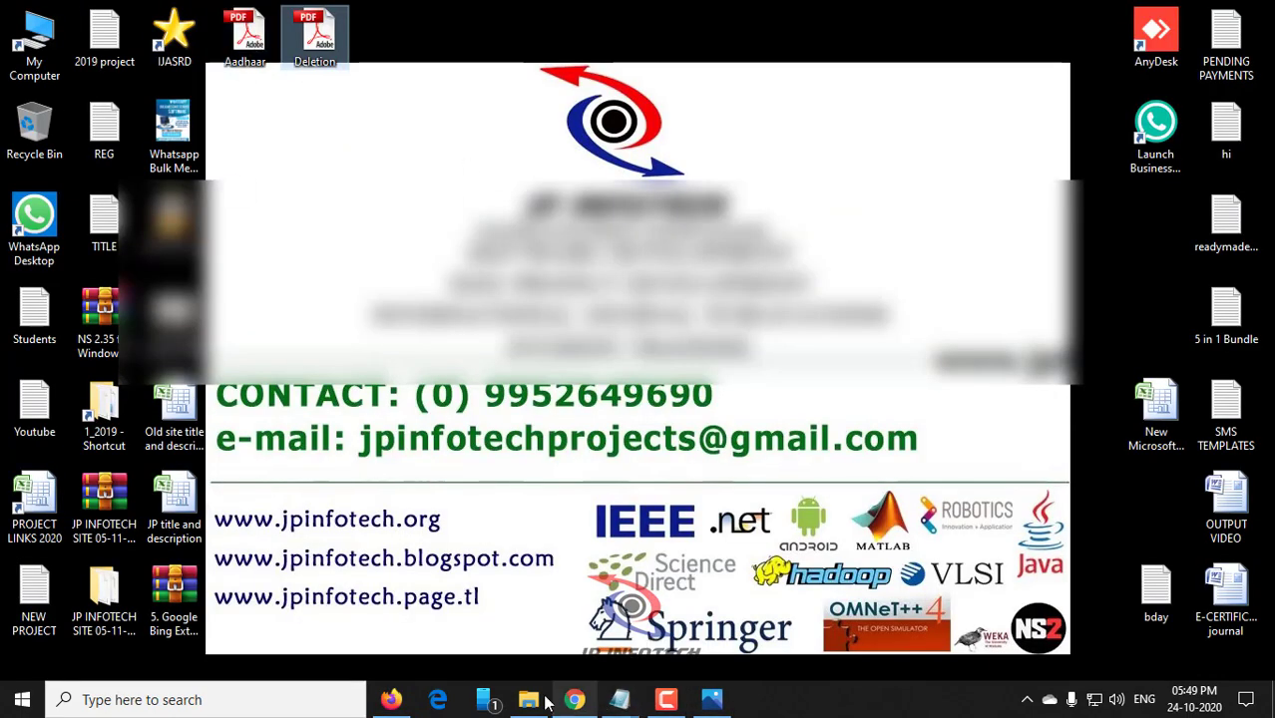
click(575, 700)
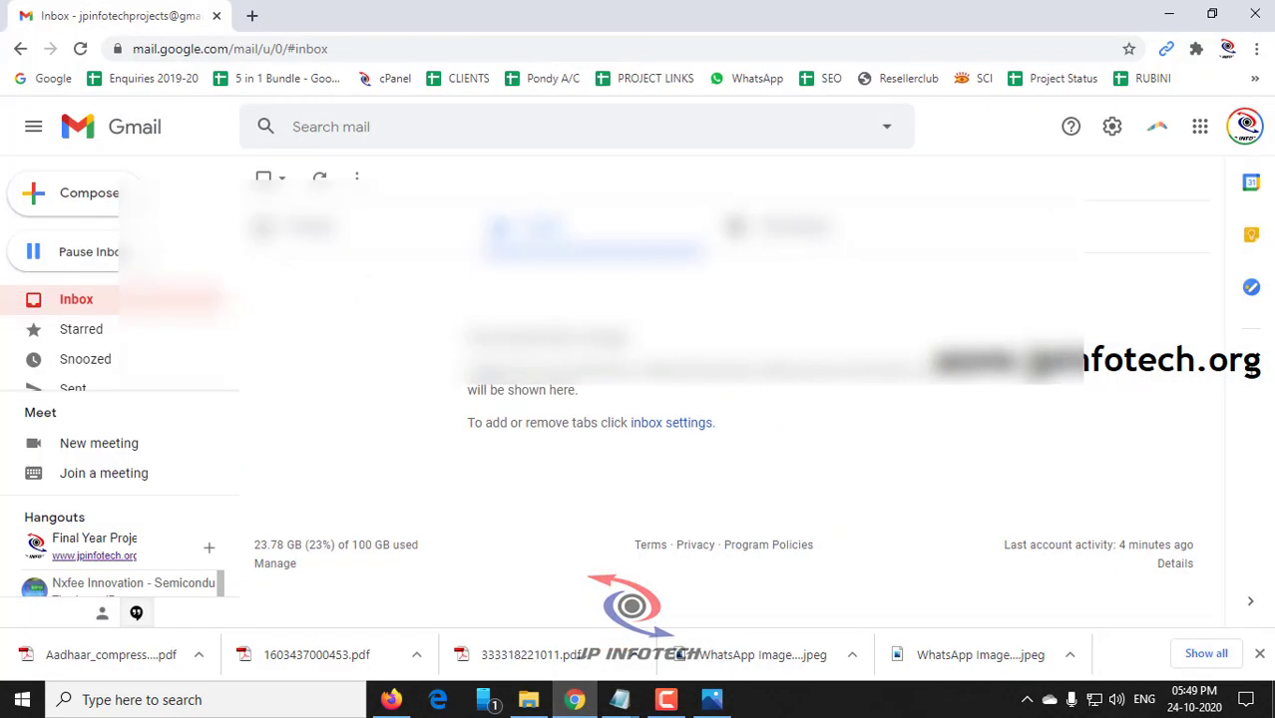
click(390, 701)
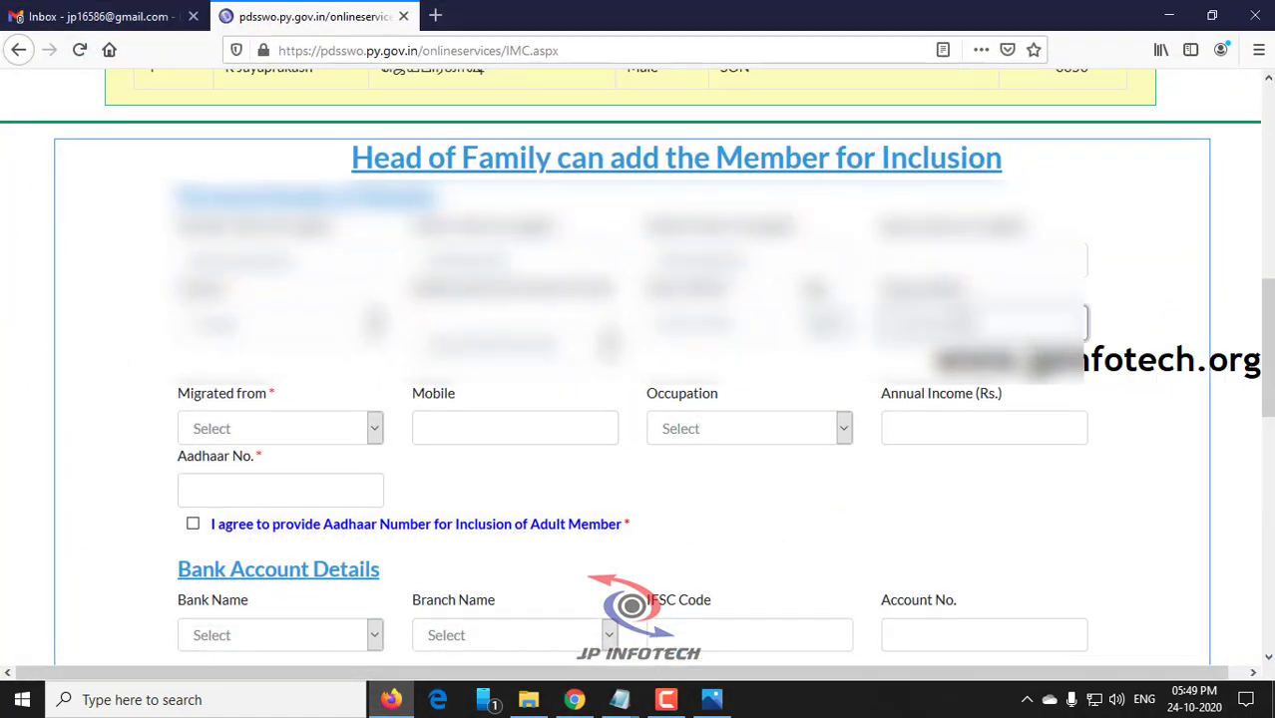
click(276, 428)
key(t)
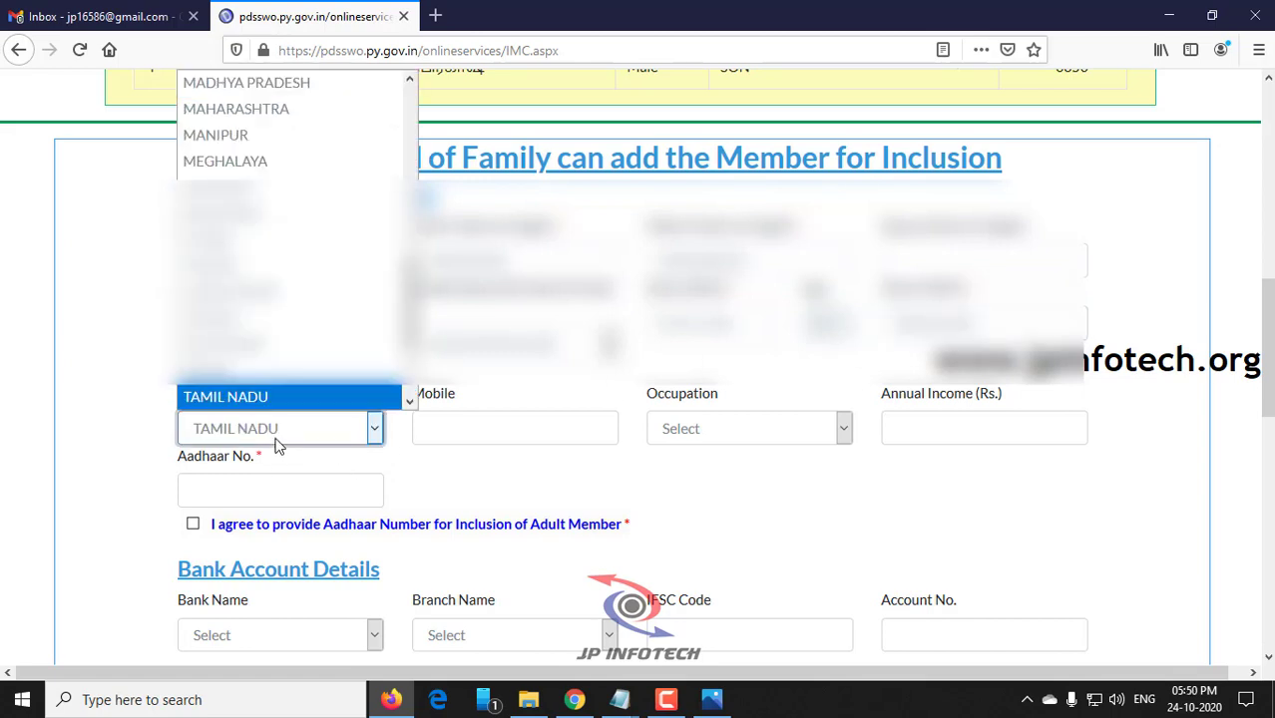
click(276, 402)
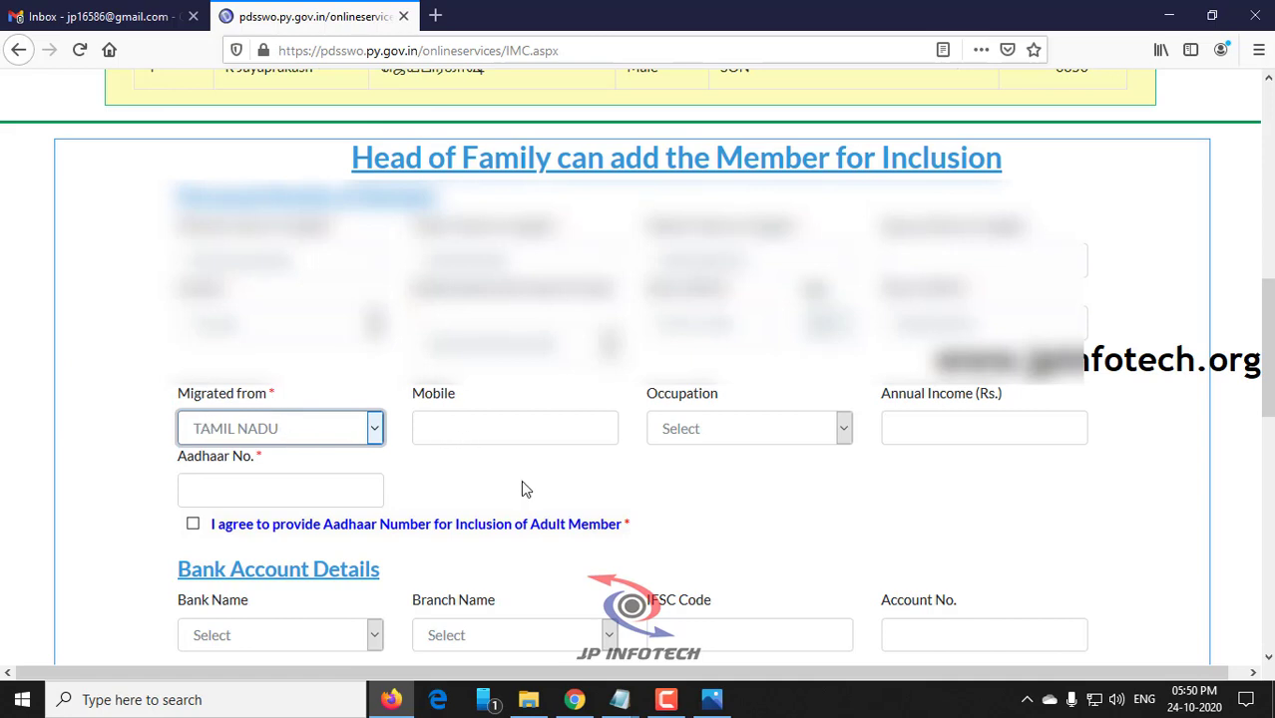
Choose the new member's occupation in the personal details
scroll(1059, 484, down, 2)
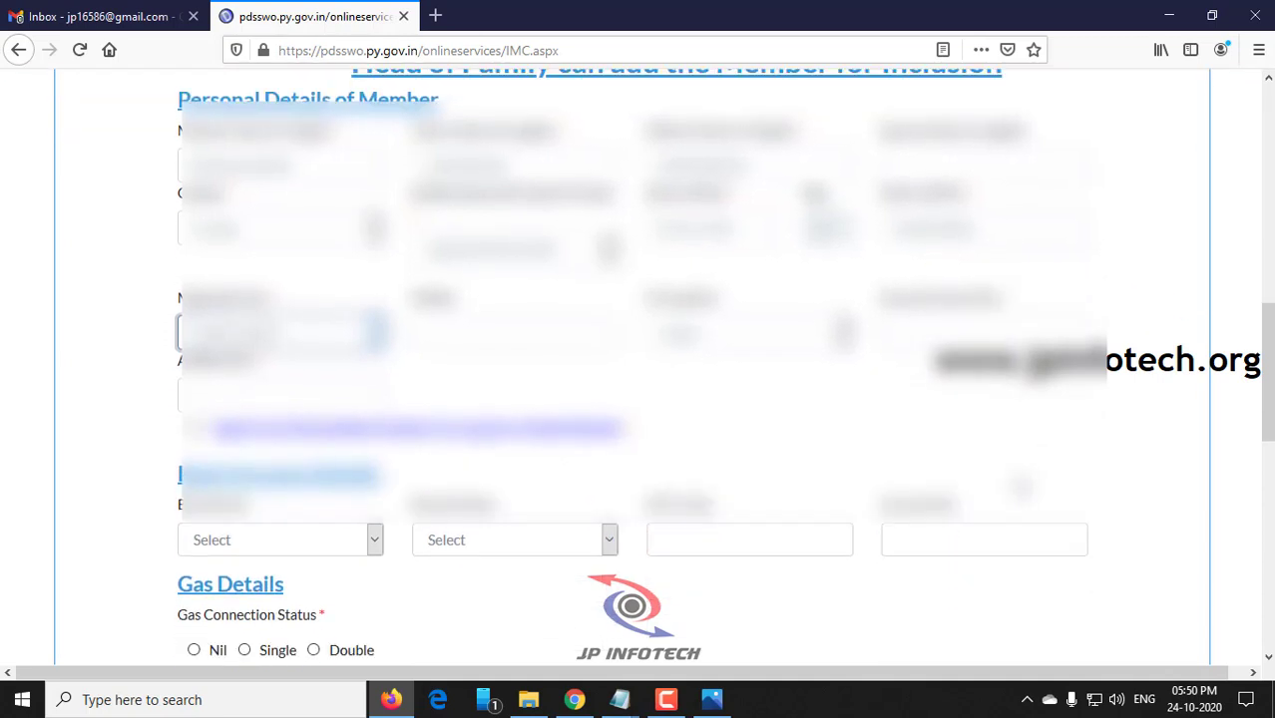
click(708, 332)
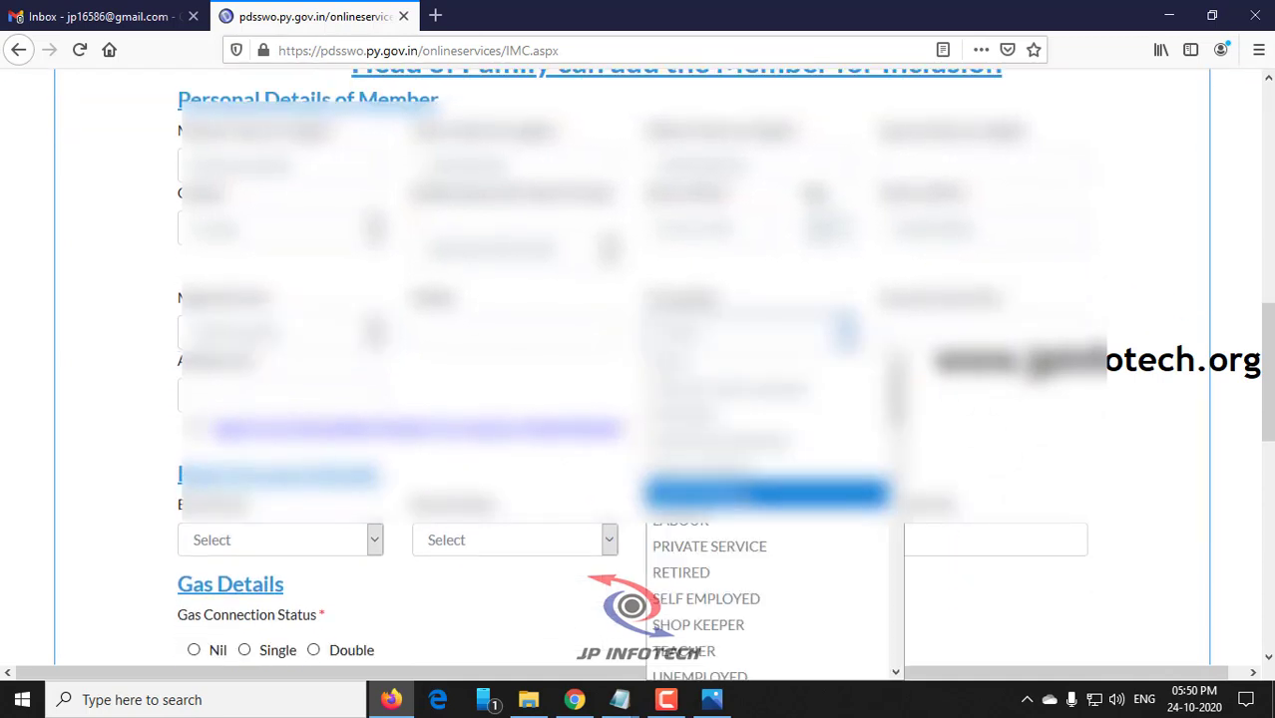
click(743, 494)
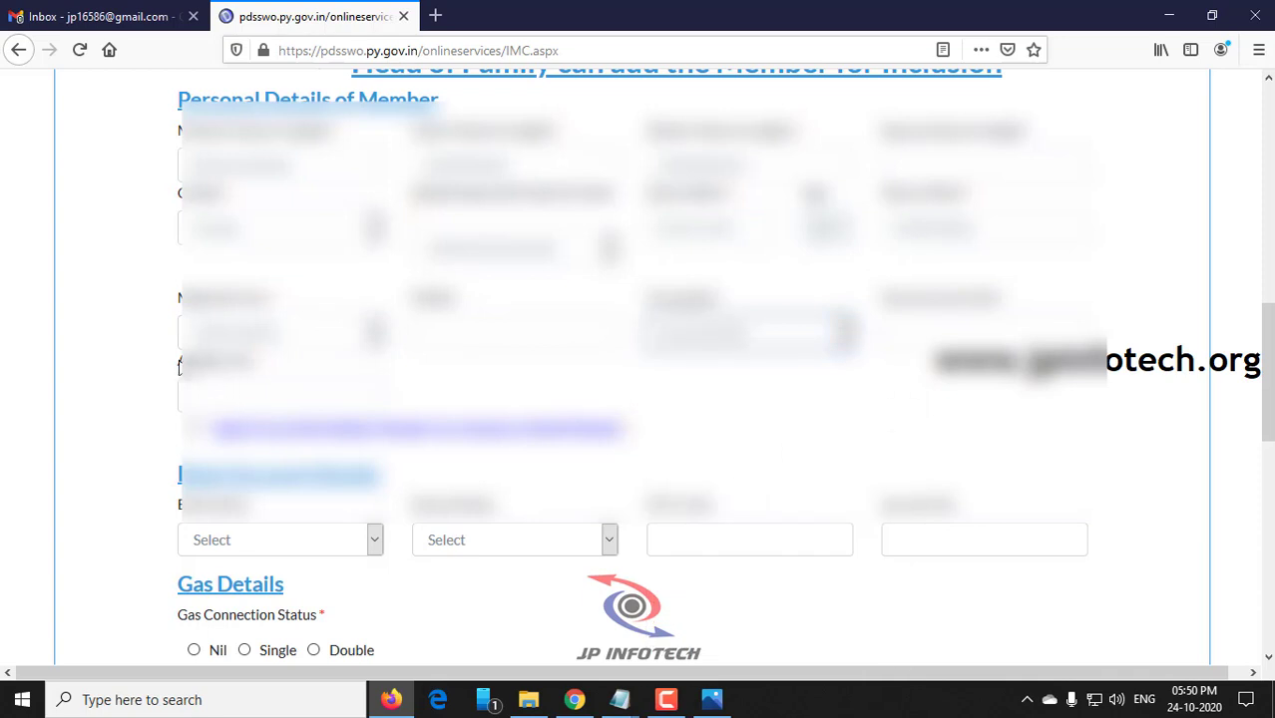
Enter the member's Aadhaar number and agree to provide it for the inclusion of the adult member
drag(180, 363, 263, 369)
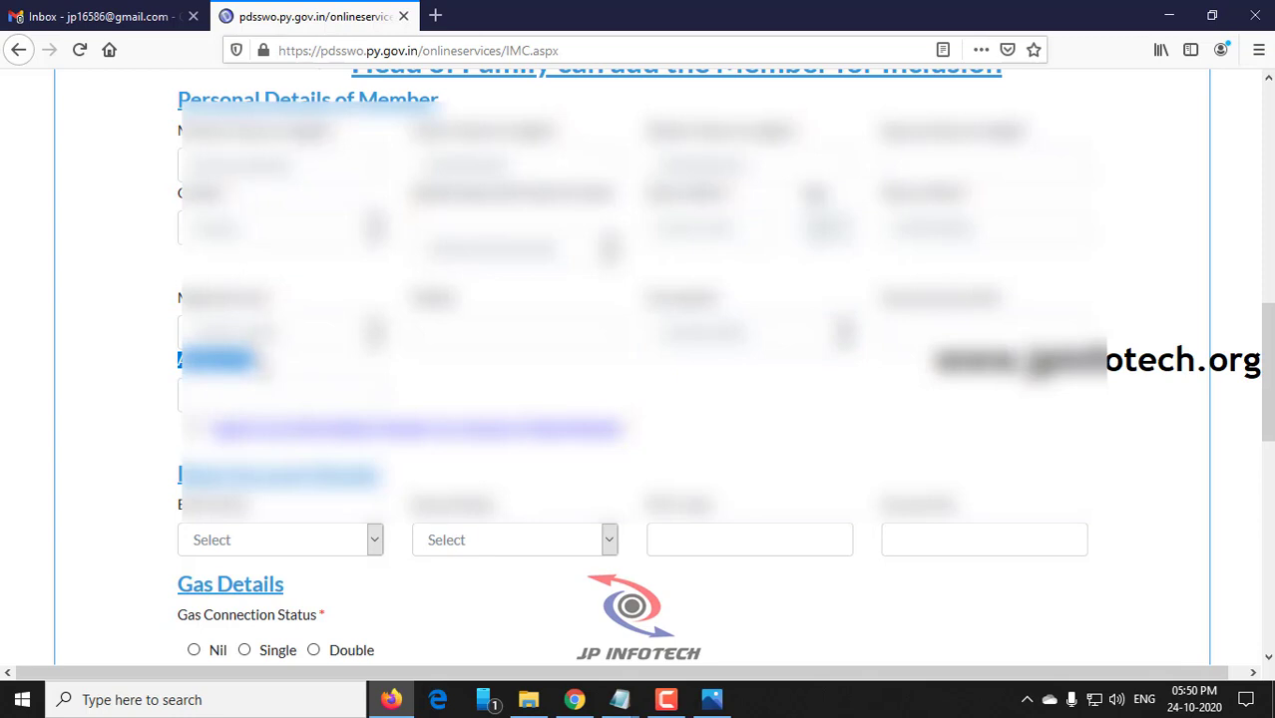
click(242, 396)
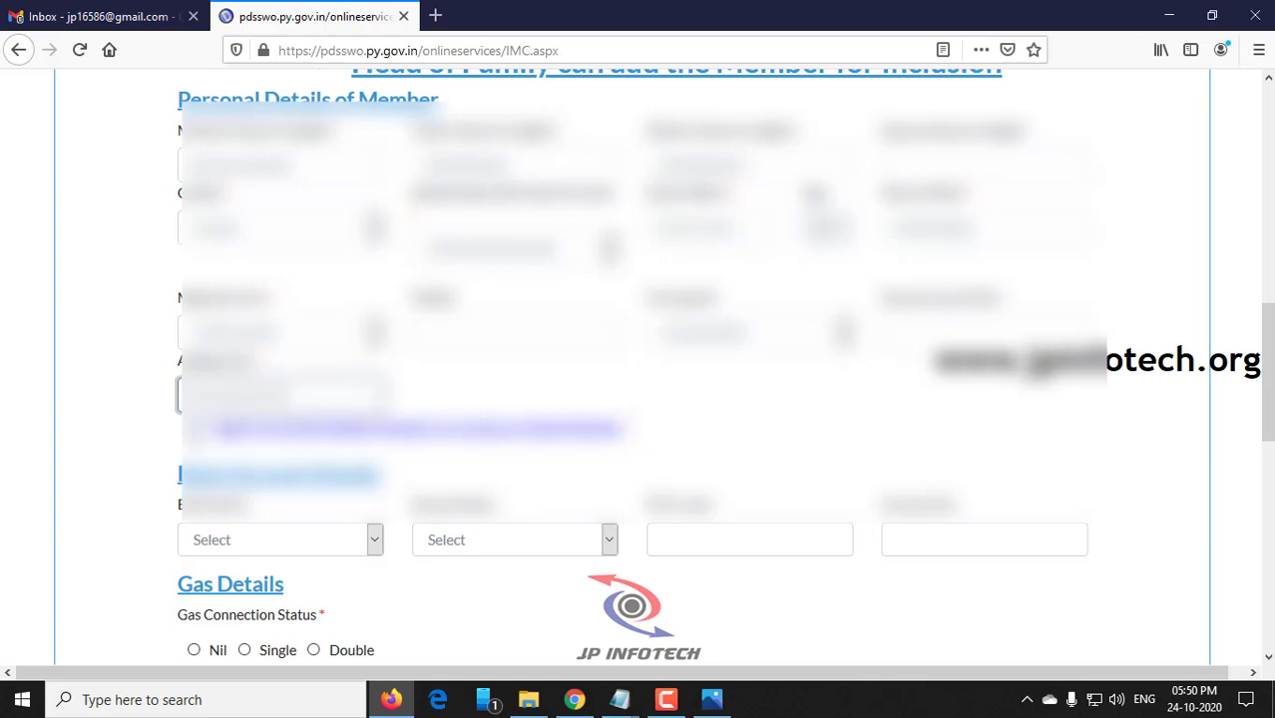
click(197, 430)
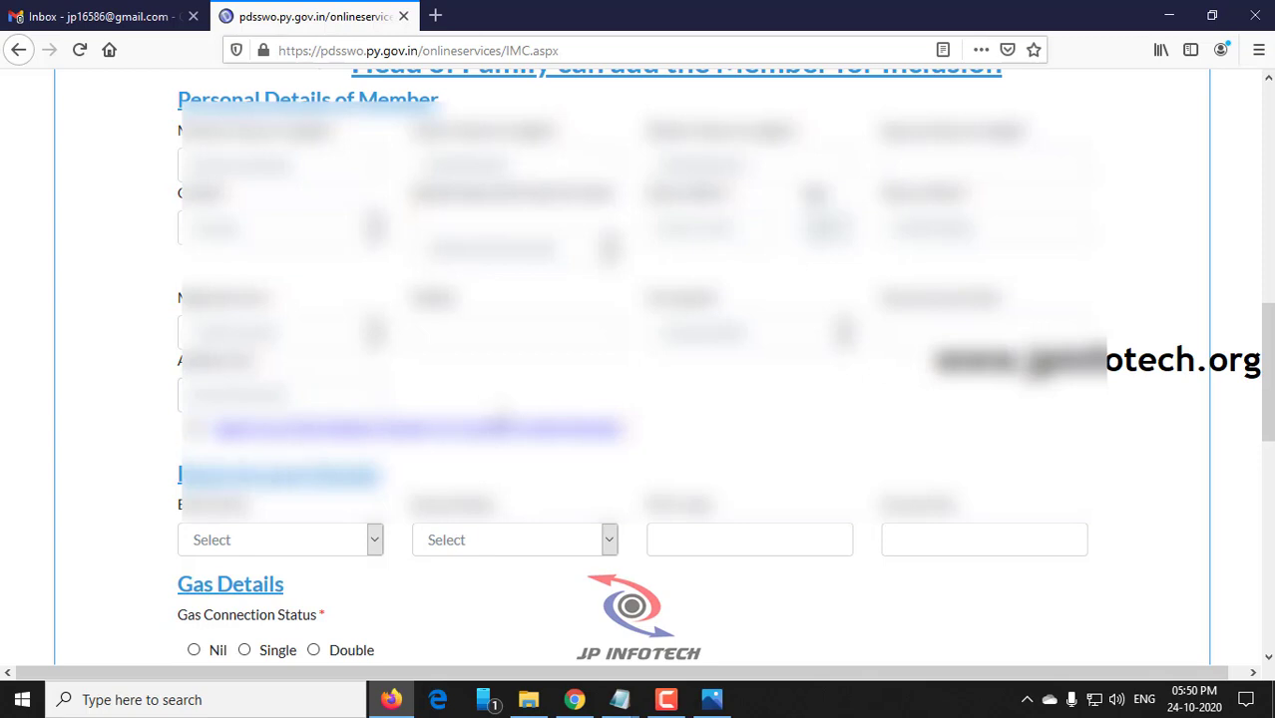
Set the Gas Connection Status to Single in the Gas Details, leaving the bank account details blank
scroll(501, 421, down, 3)
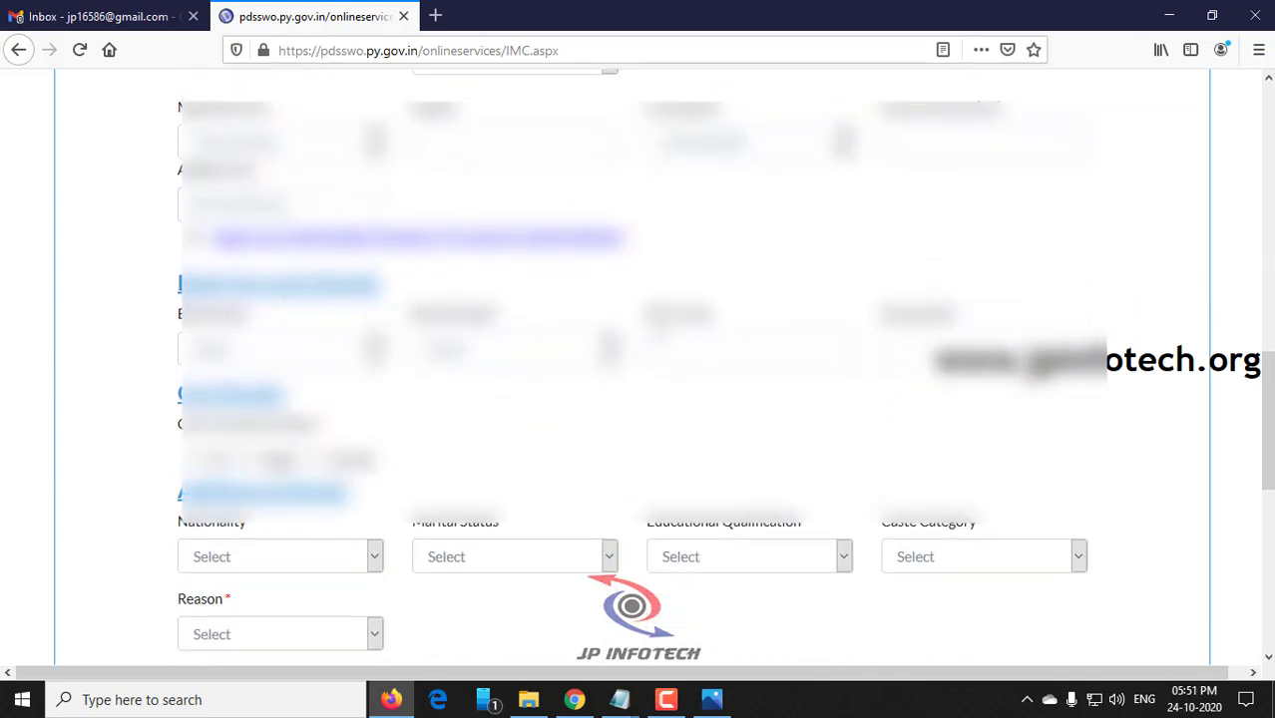
scroll(684, 338, down, 1)
scroll(113, 356, down, 1)
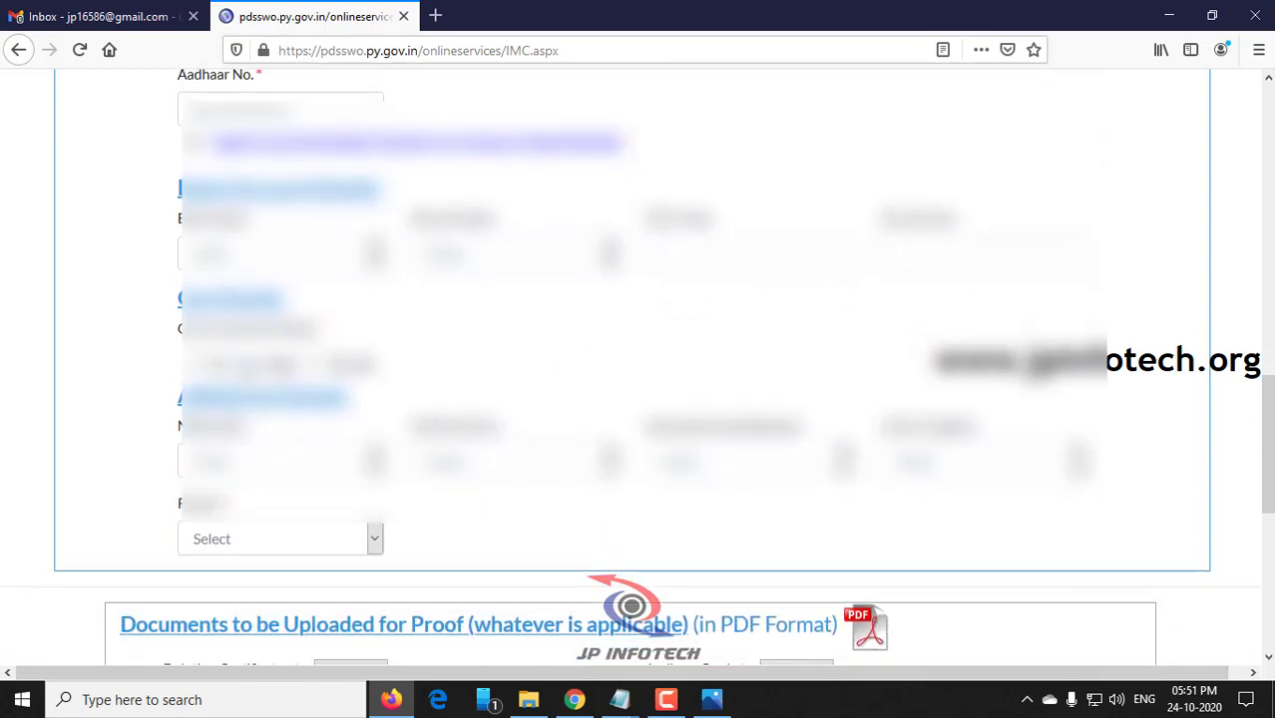
click(260, 366)
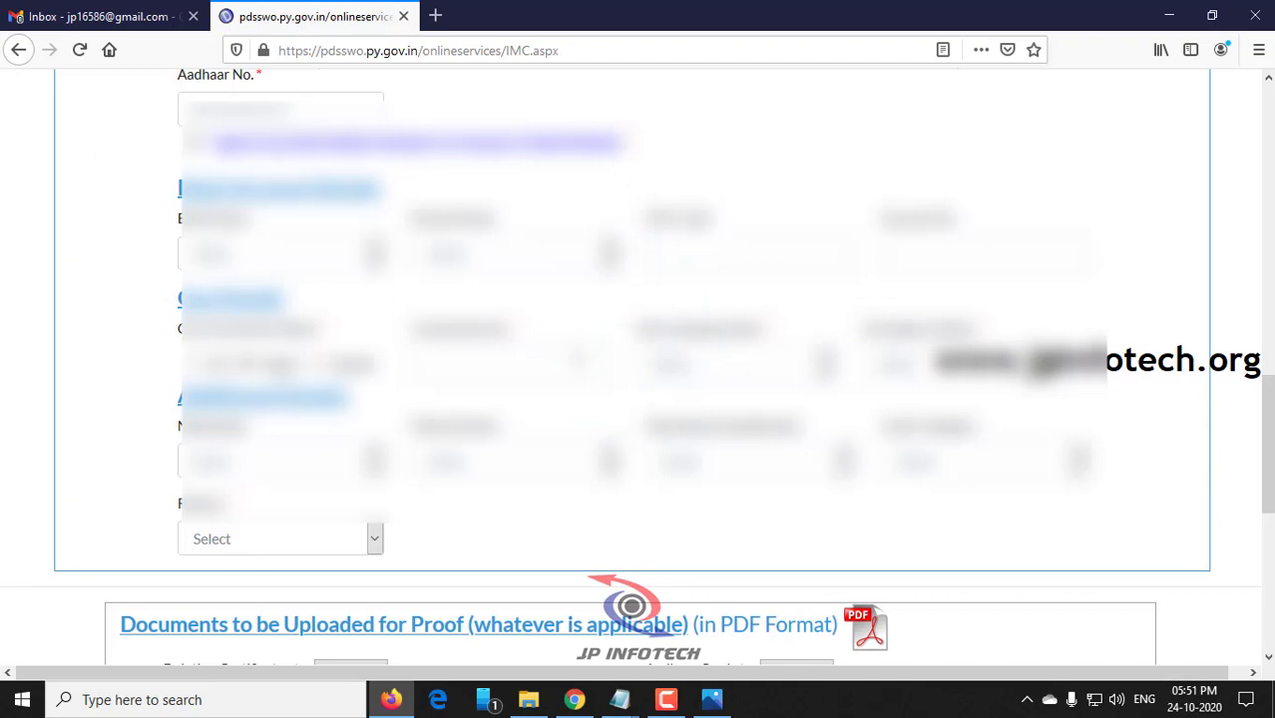
scroll(570, 357, down, 2)
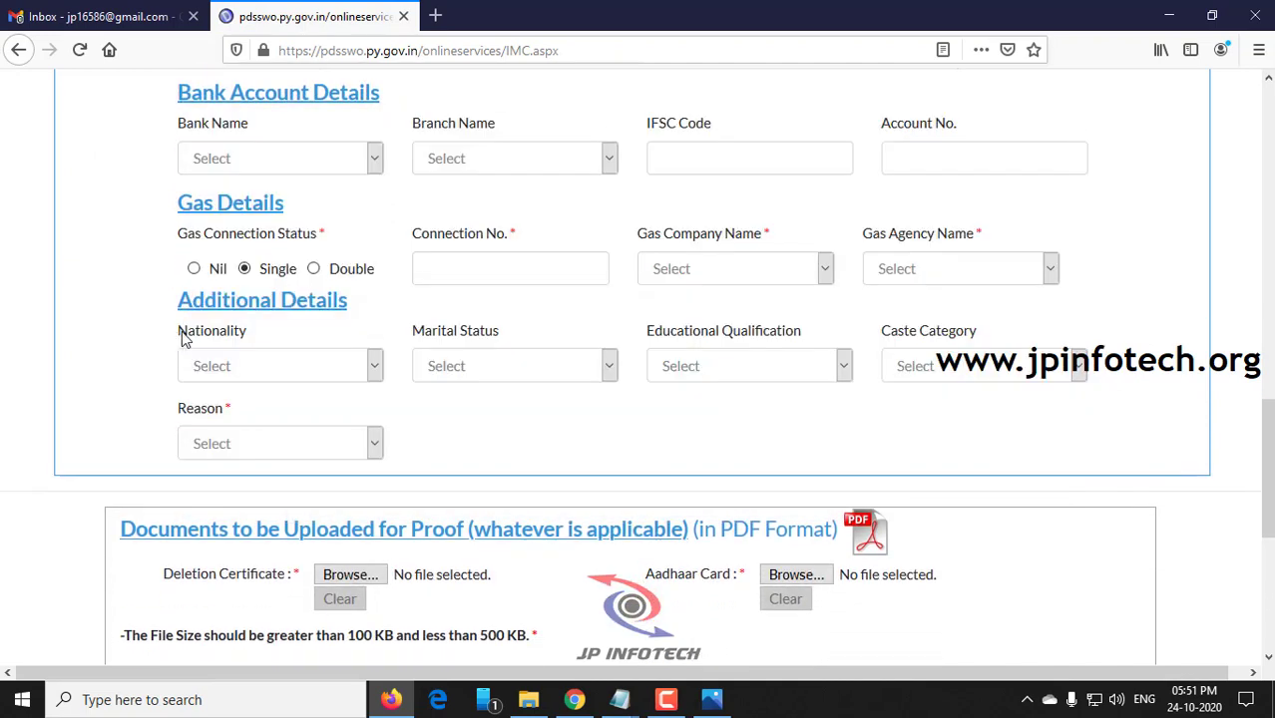
Set the Reason in the Additional Details to Marriage Certificate, leaving the optional fields there blank
click(295, 370)
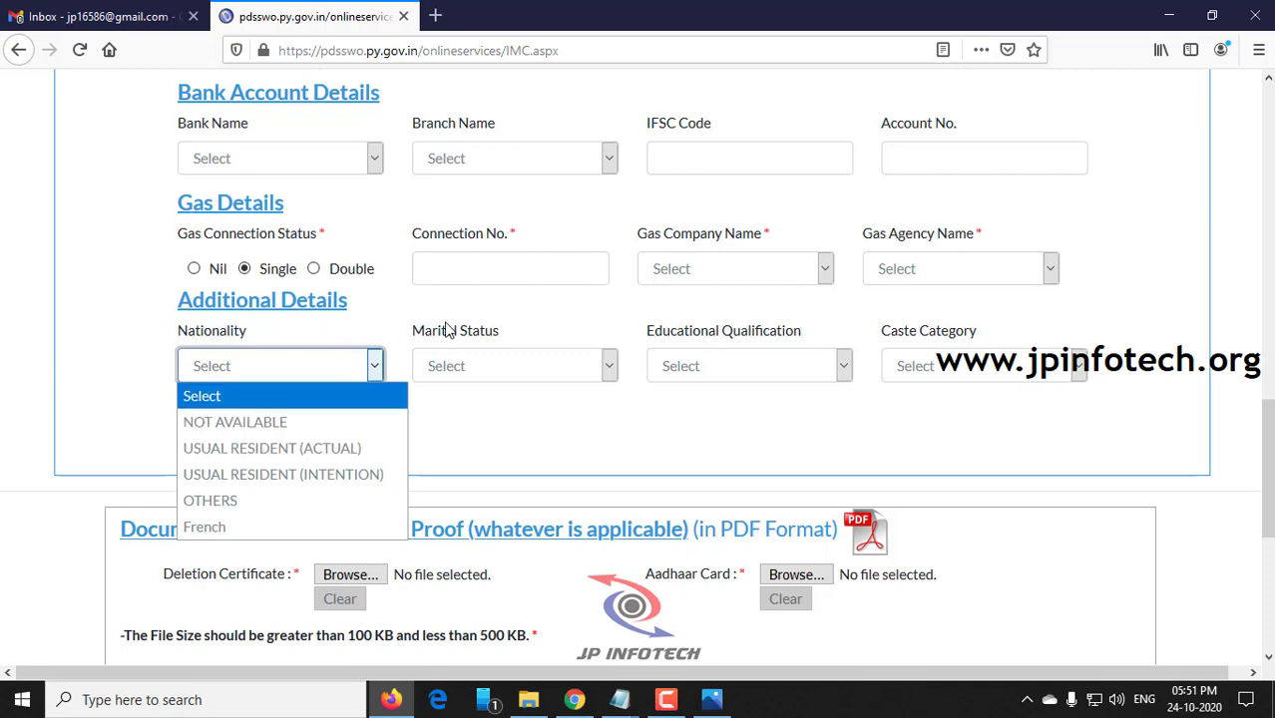
click(1188, 330)
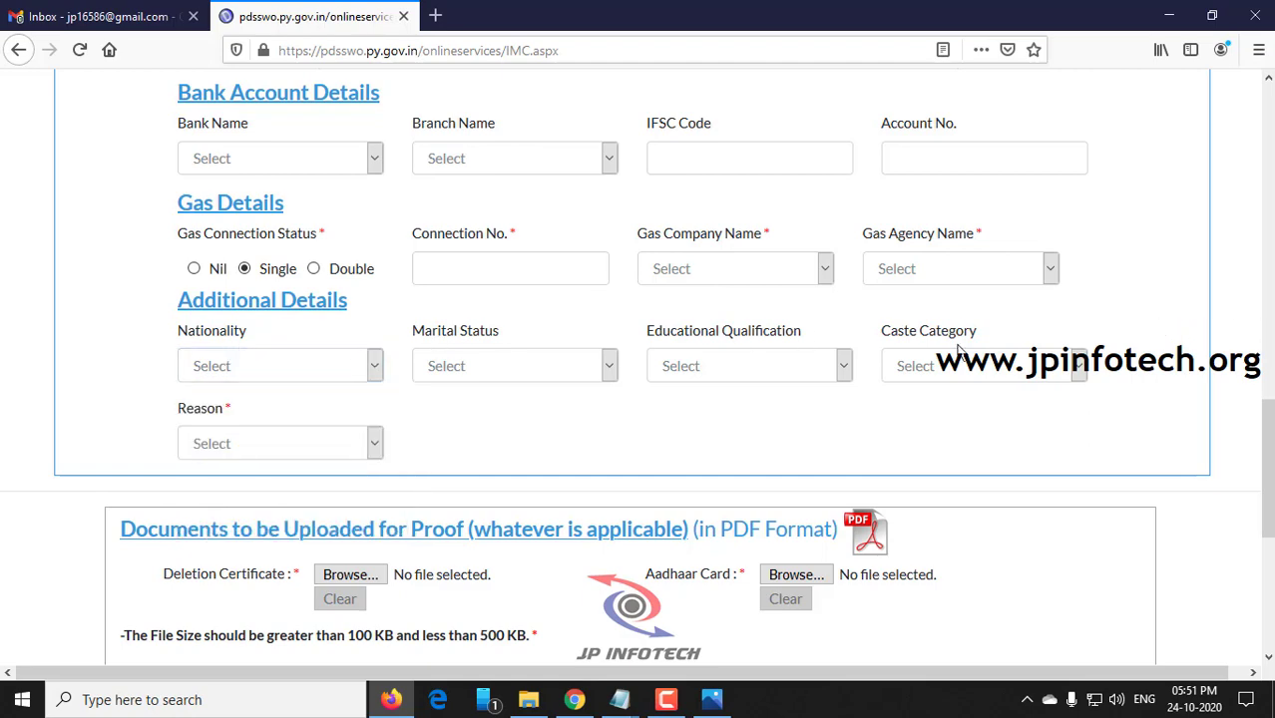
scroll(632, 367, down, 3)
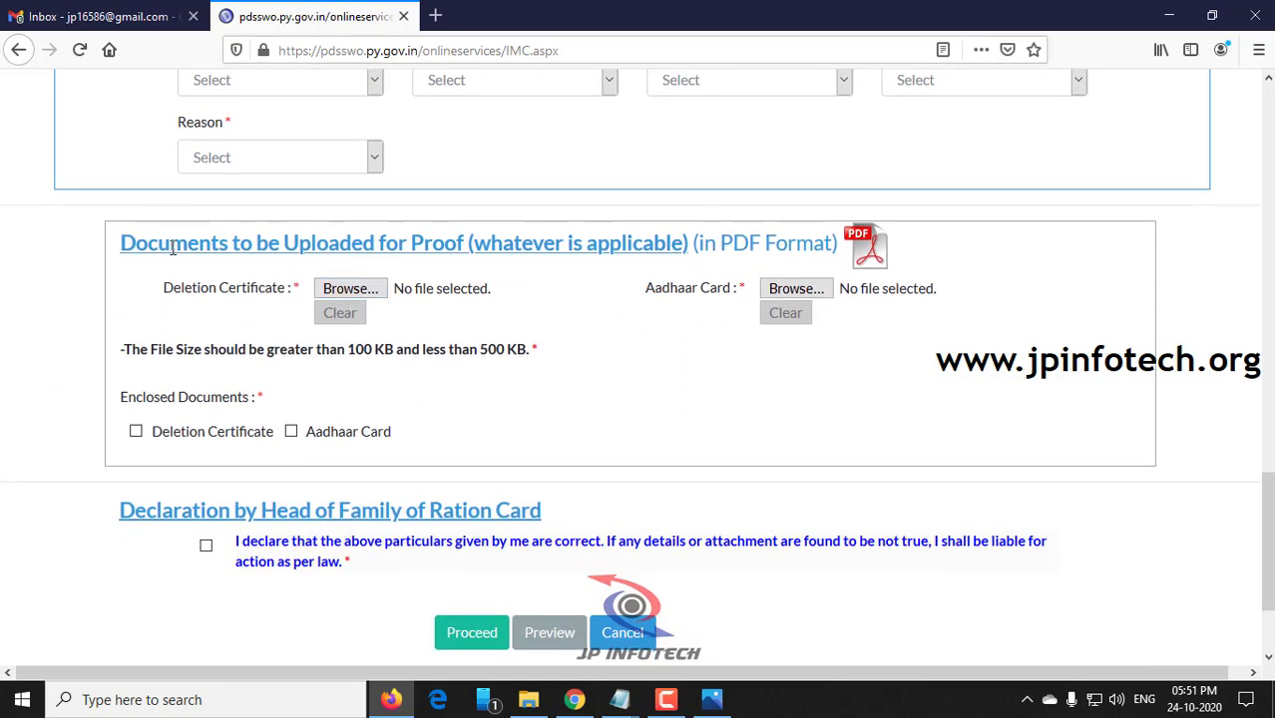
scroll(299, 219, up, 2)
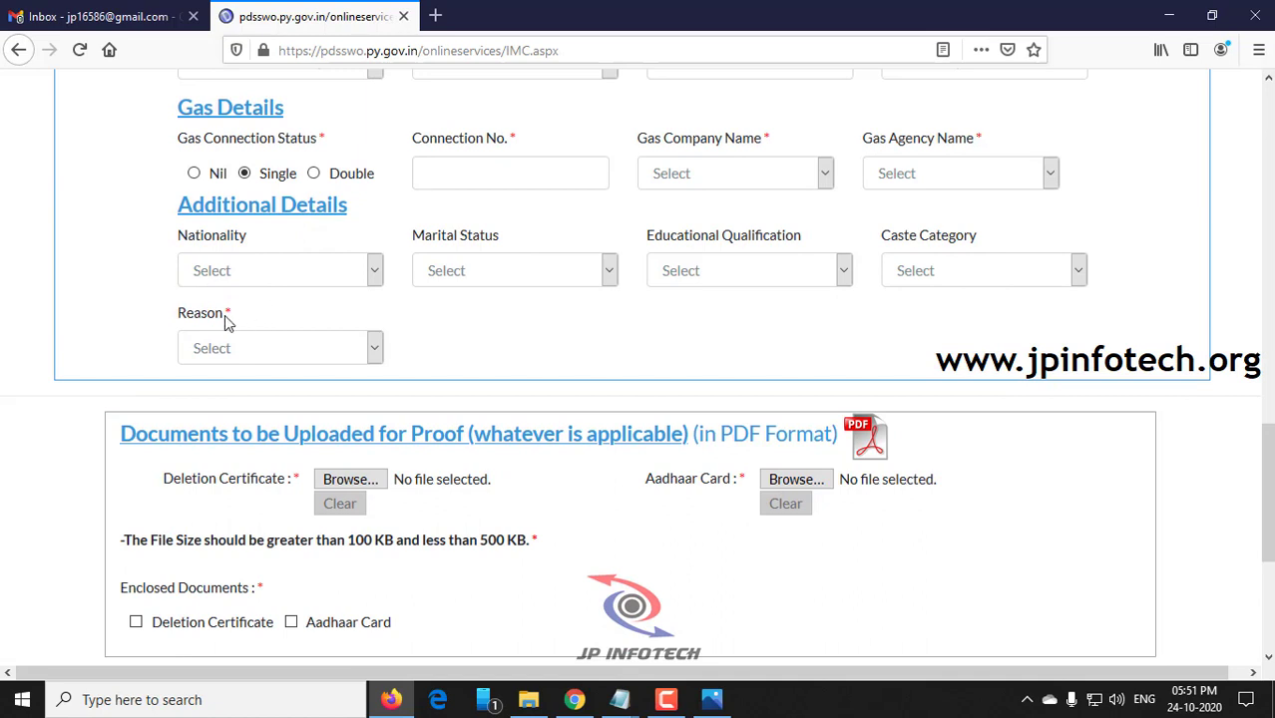
click(239, 352)
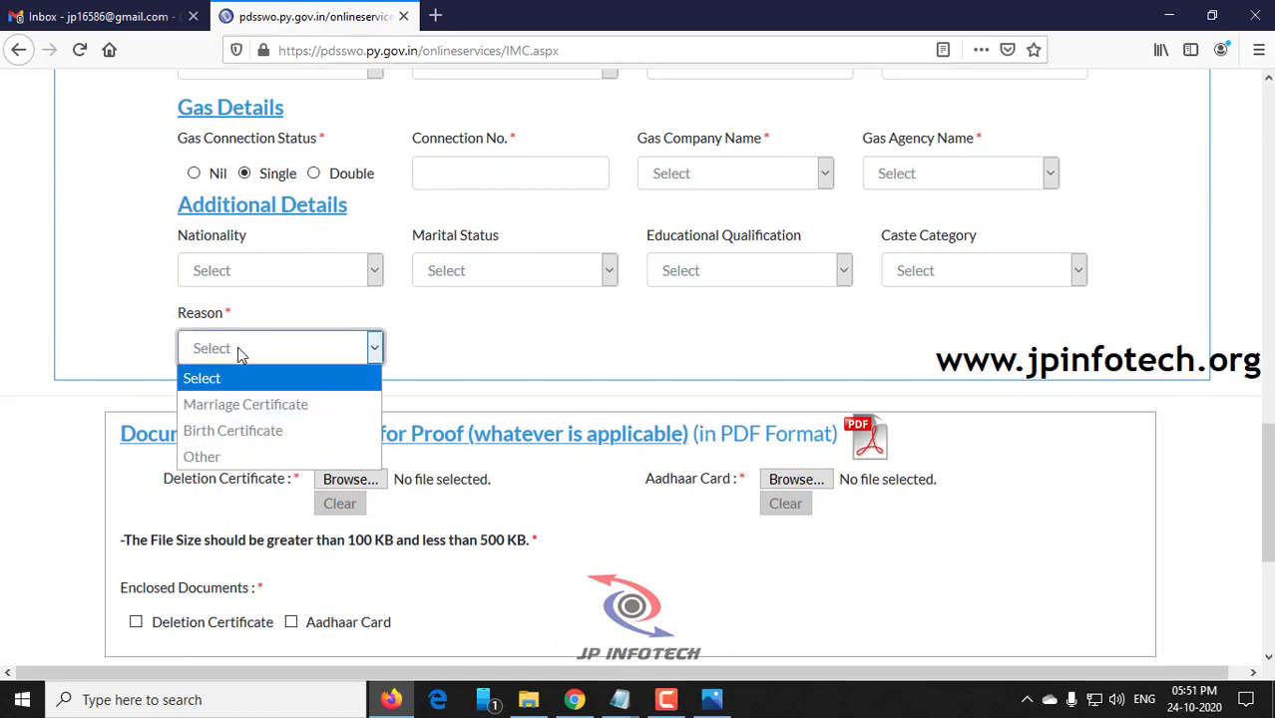
click(254, 413)
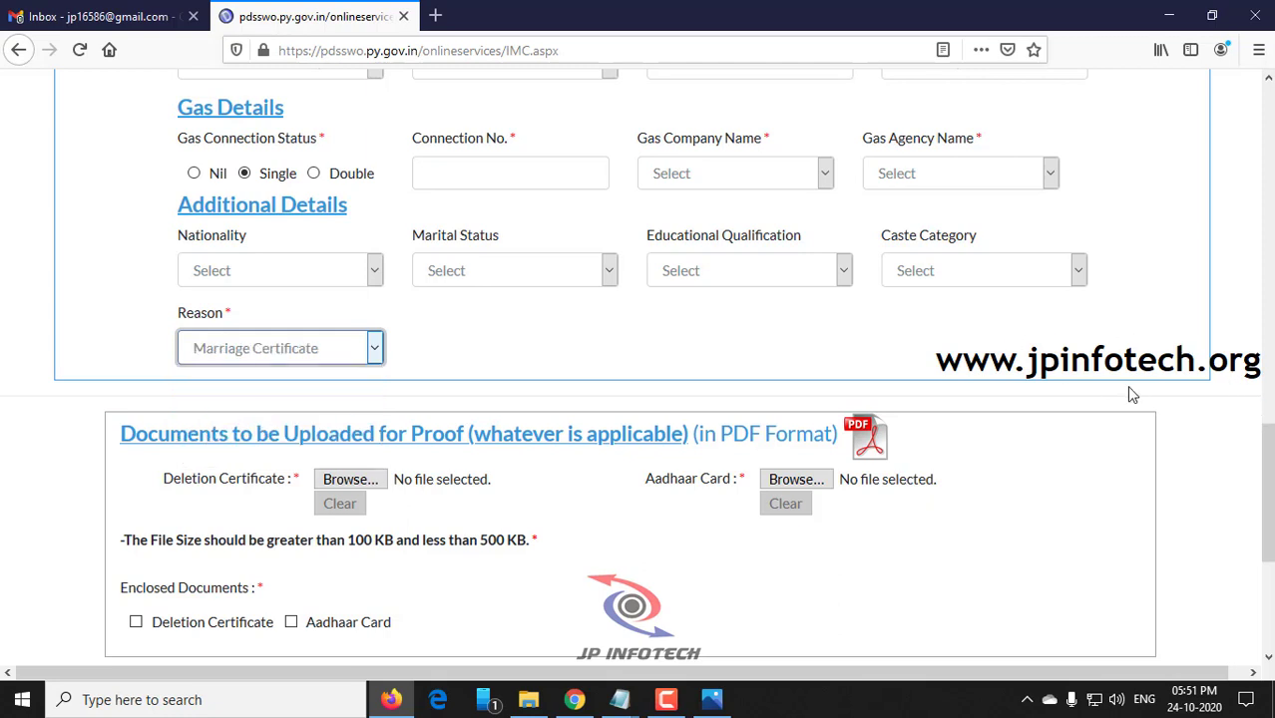
Attach Deletion.pdf as the deletion certificate and Aadhaar.pdf as the Aadhaar card in the proof documents
scroll(1126, 385, down, 2)
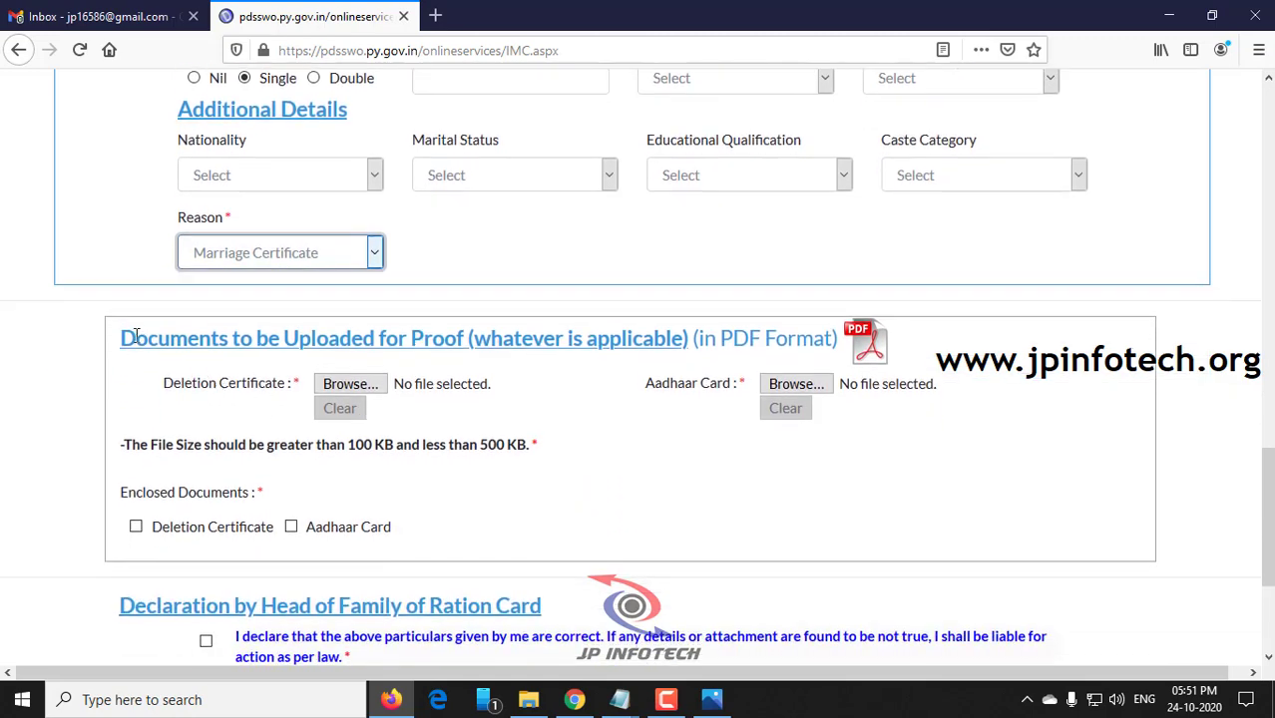
drag(122, 339, 771, 347)
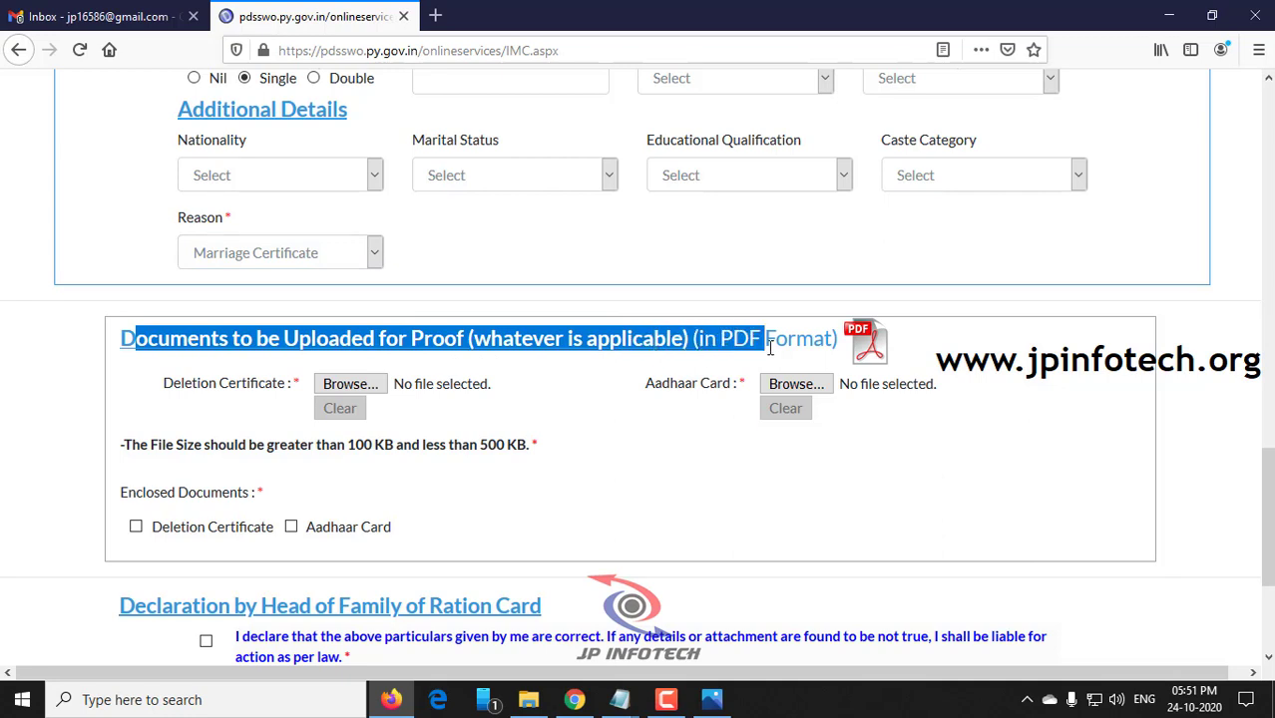
click(349, 385)
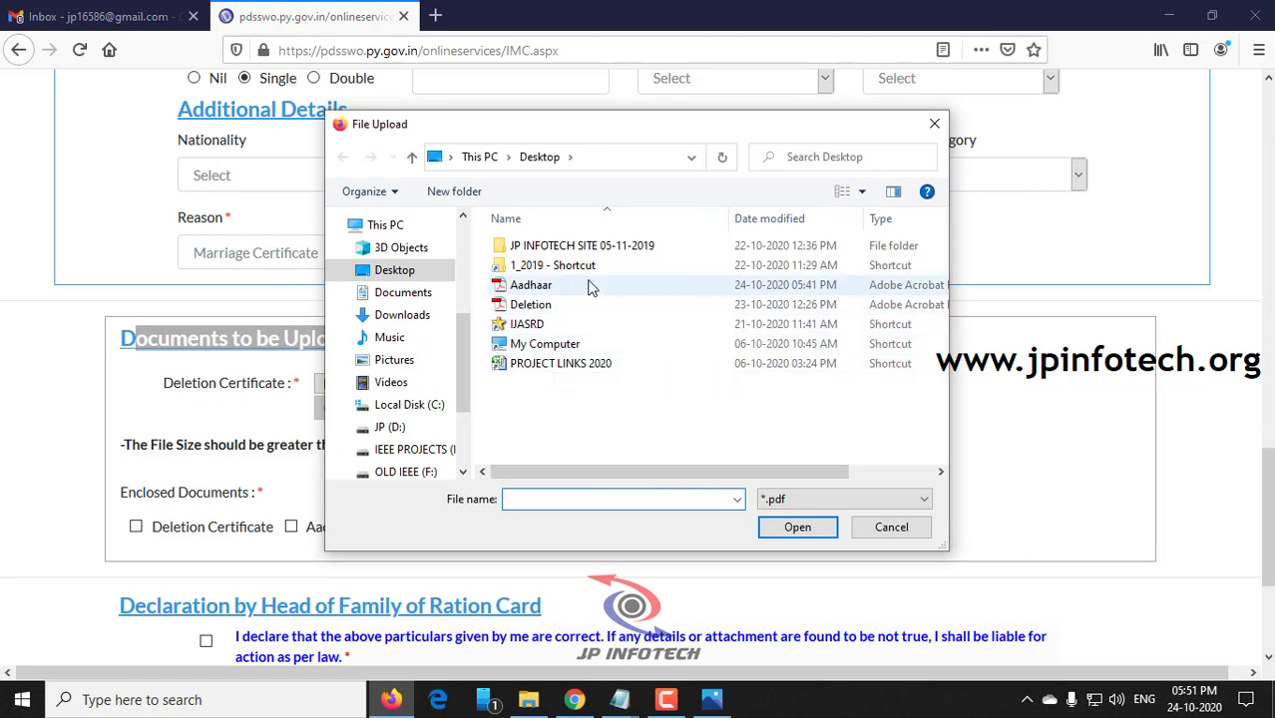
double_click(536, 305)
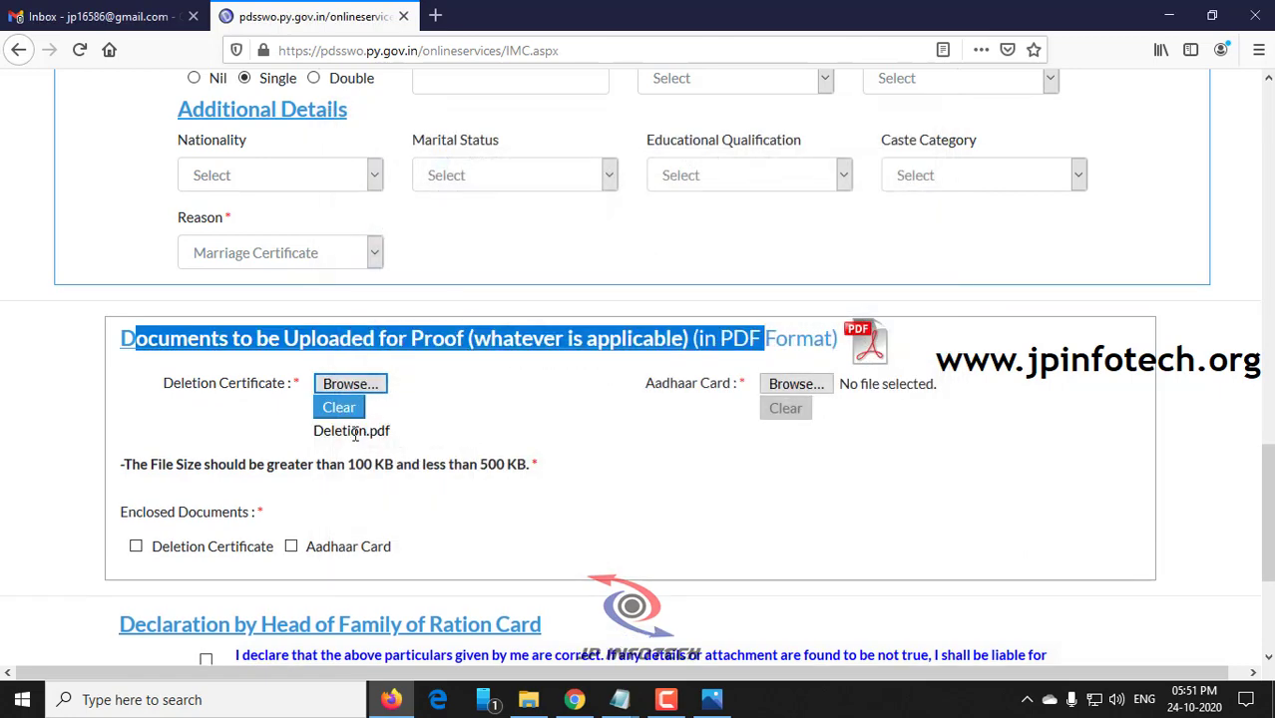
drag(322, 431, 399, 439)
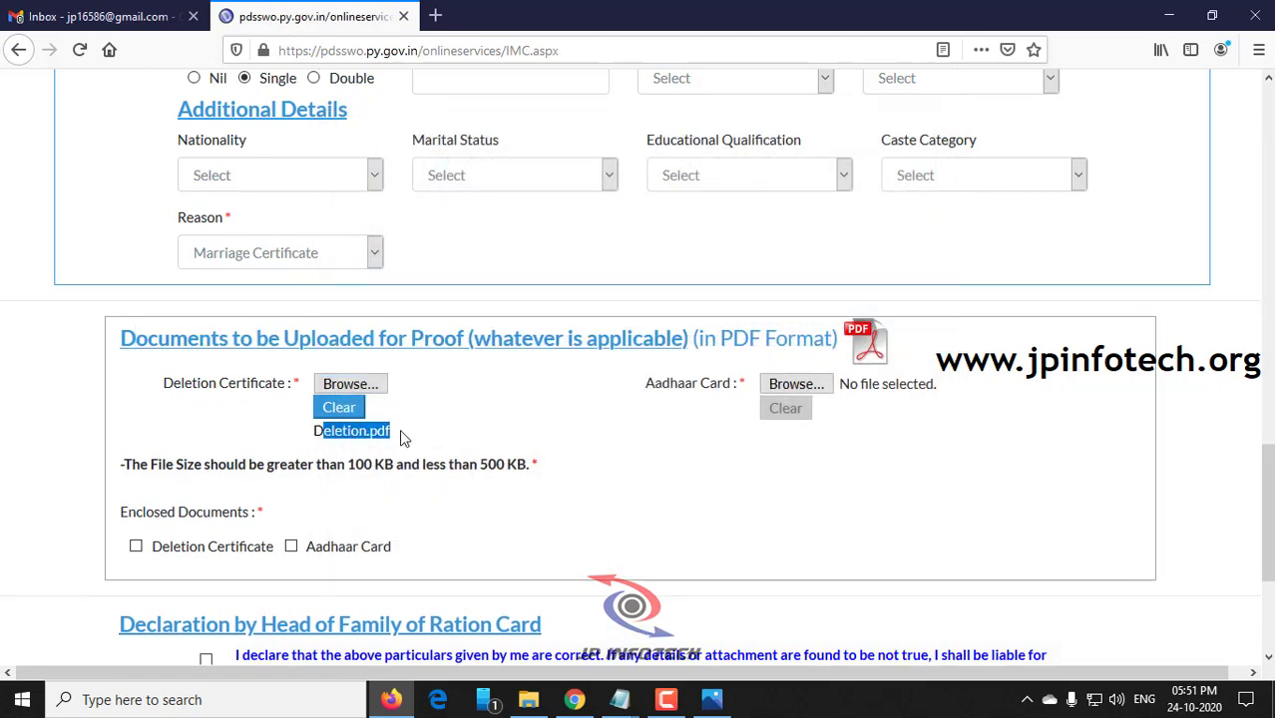
click(786, 385)
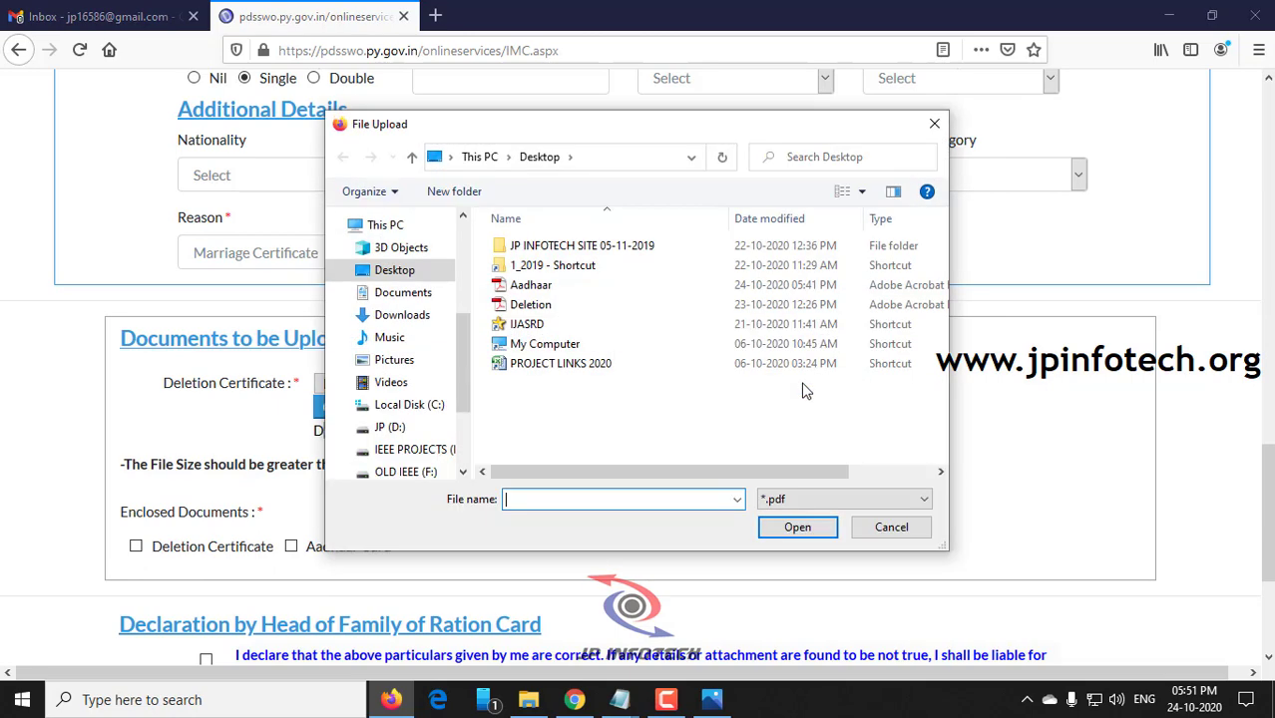
double_click(530, 285)
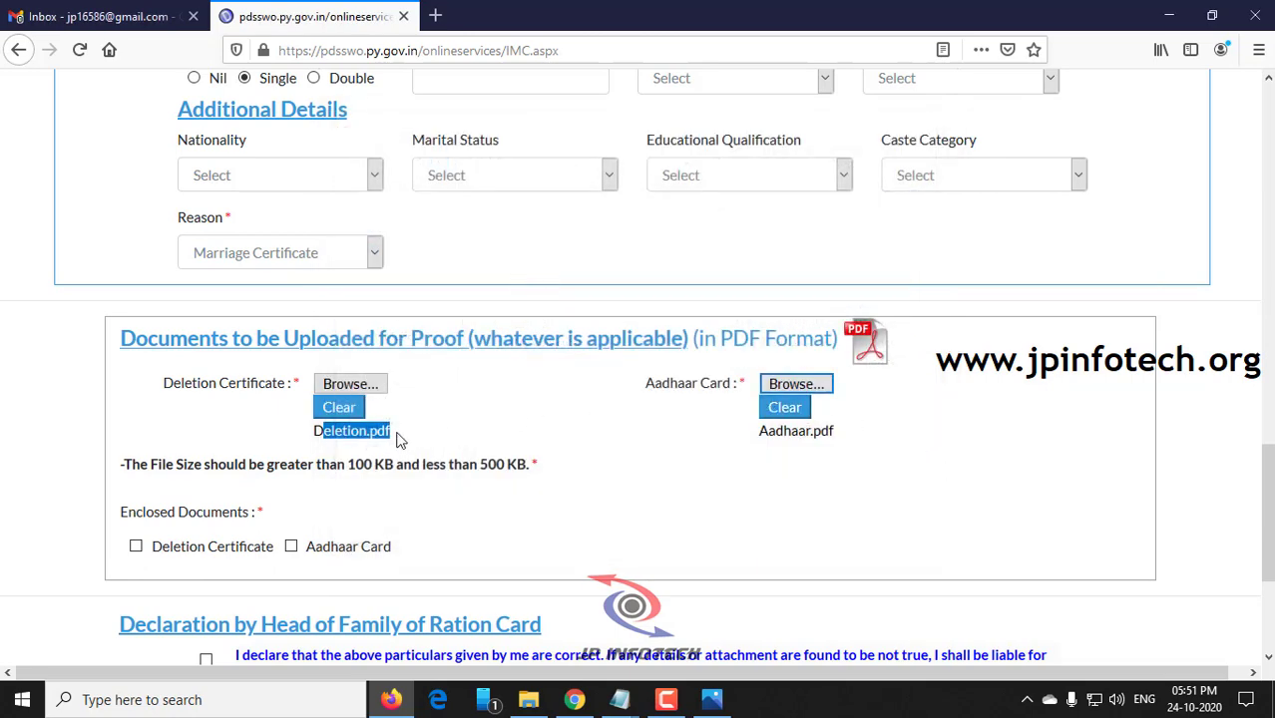
click(121, 476)
drag(121, 467, 522, 464)
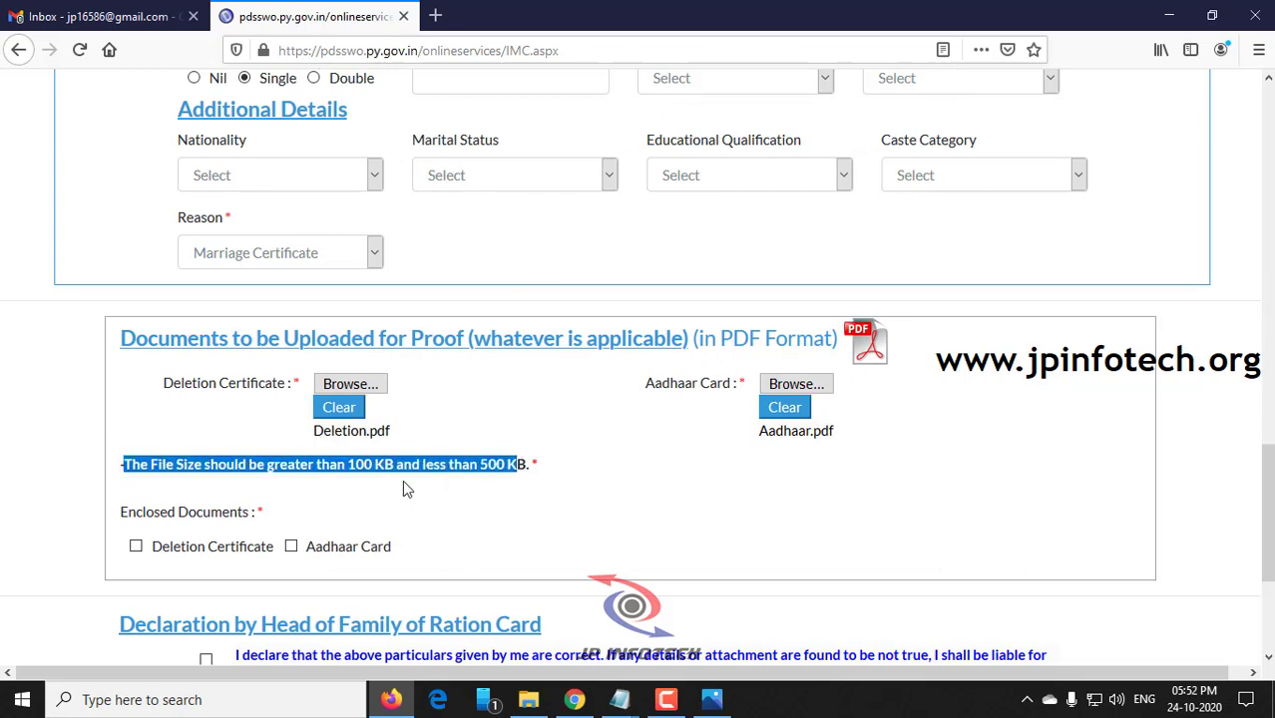
Mark both Deletion Certificate and Aadhaar Card as enclosed documents
scroll(402, 484, down, 2)
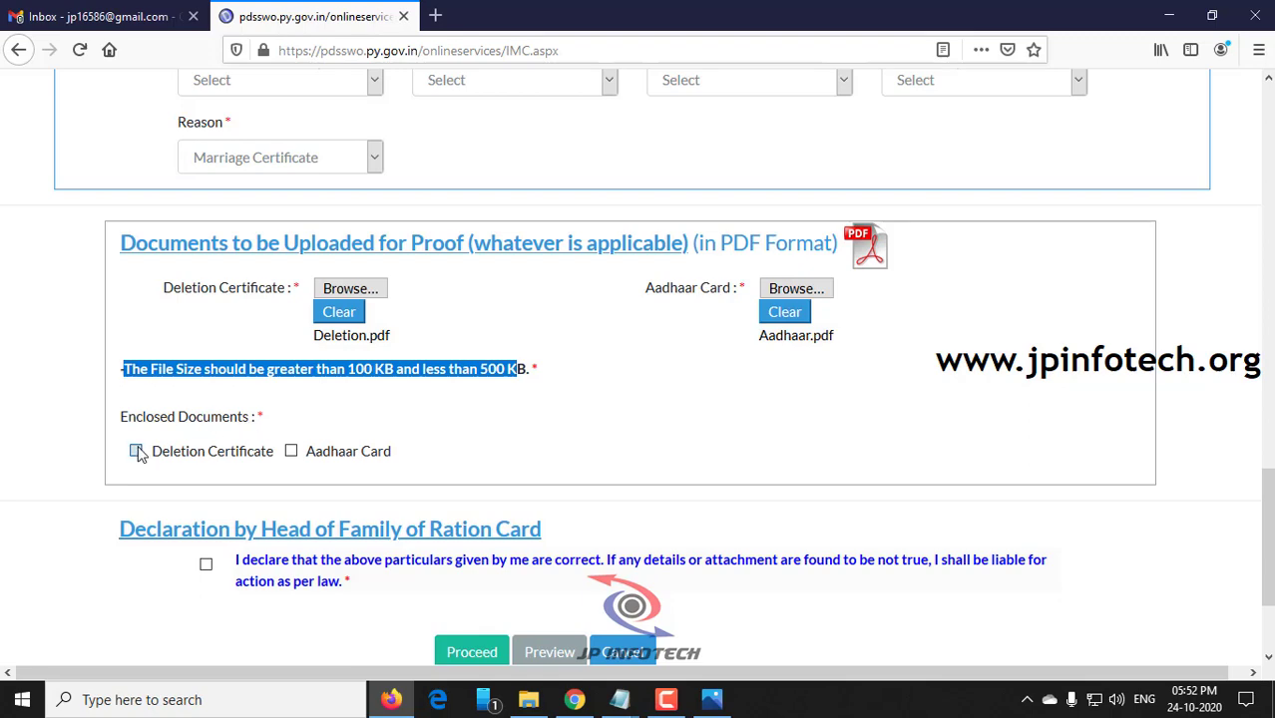
click(135, 450)
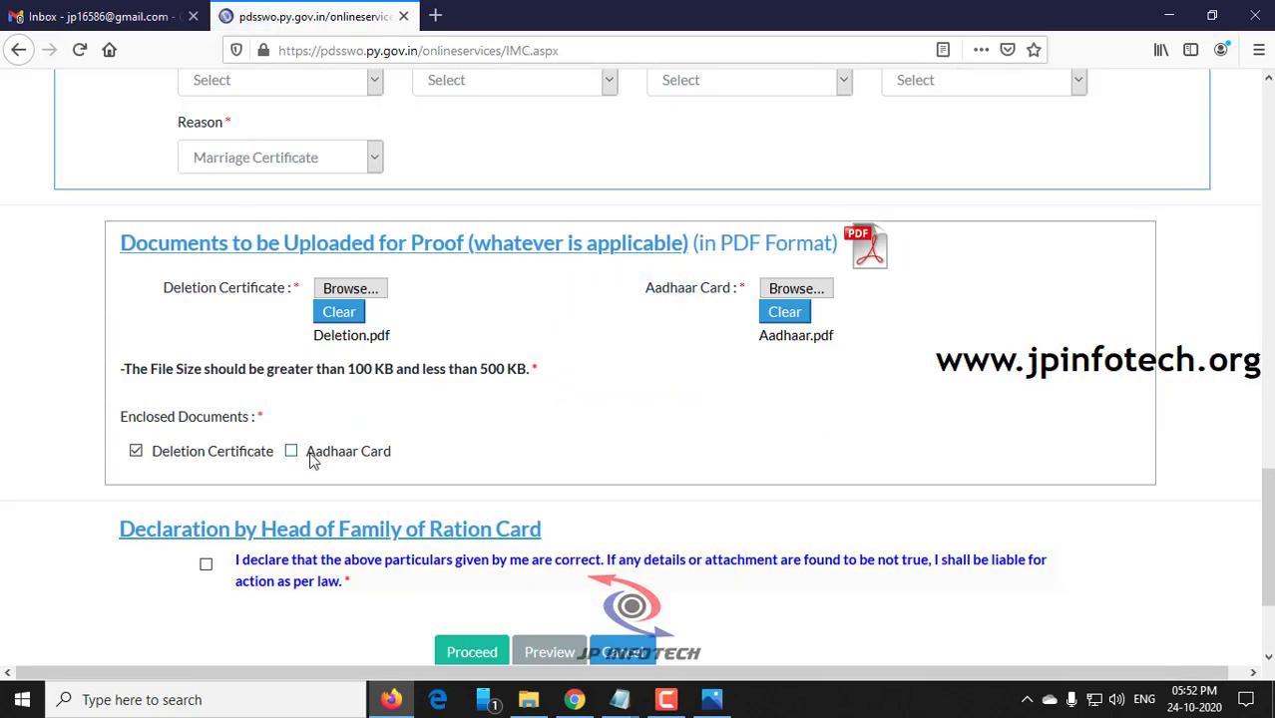
click(291, 451)
Accept the declaration by the head of family of the ration card and try to save the application
scroll(489, 439, down, 2)
drag(126, 443, 509, 443)
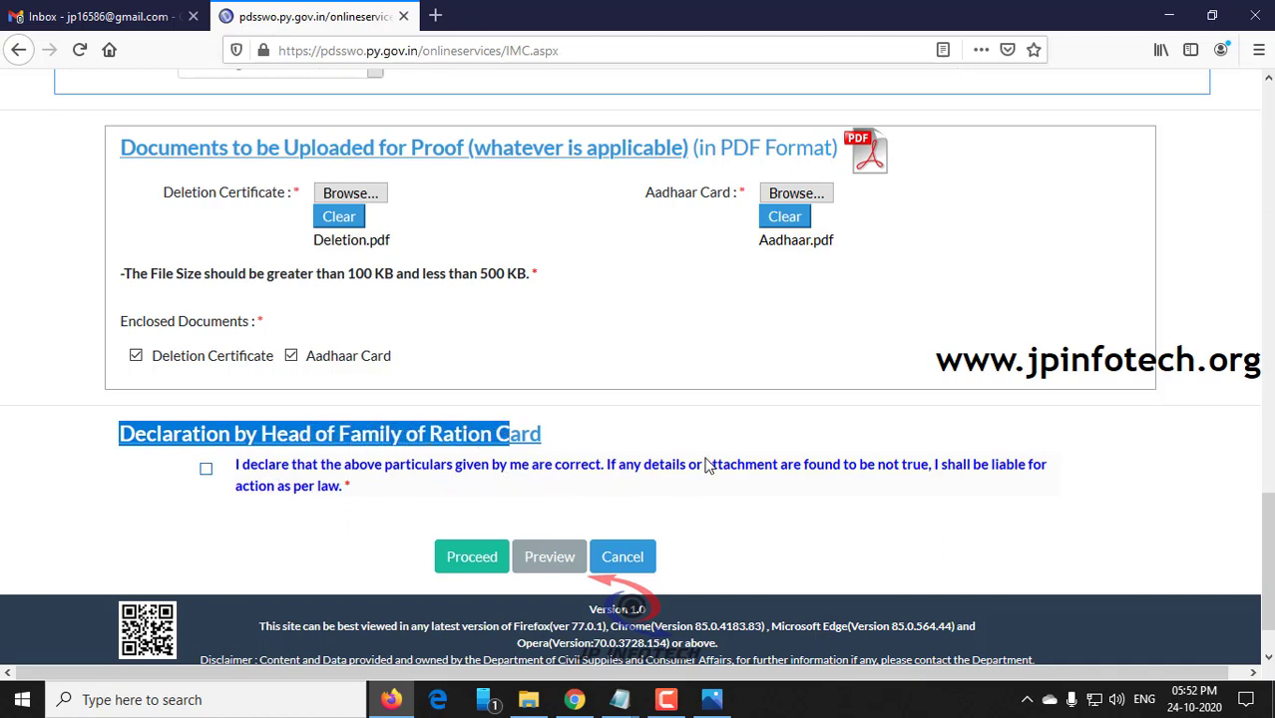
click(206, 470)
scroll(578, 471, down, 1)
click(477, 483)
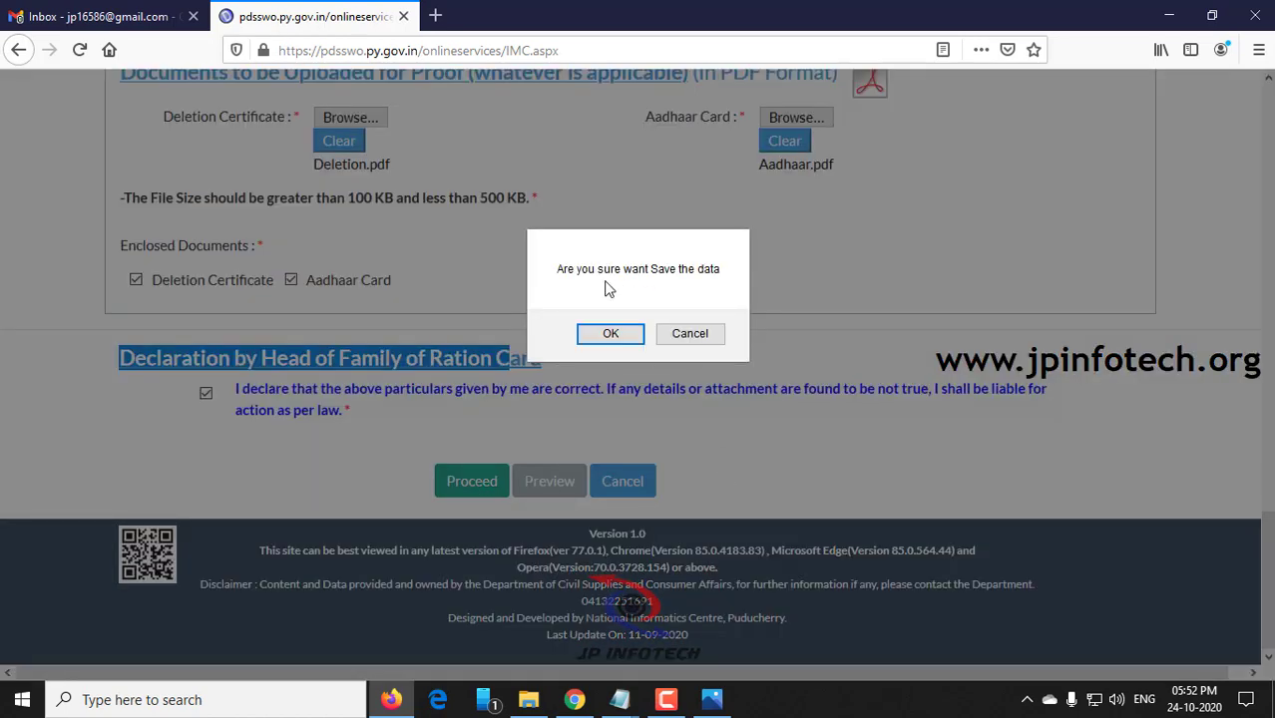
click(617, 333)
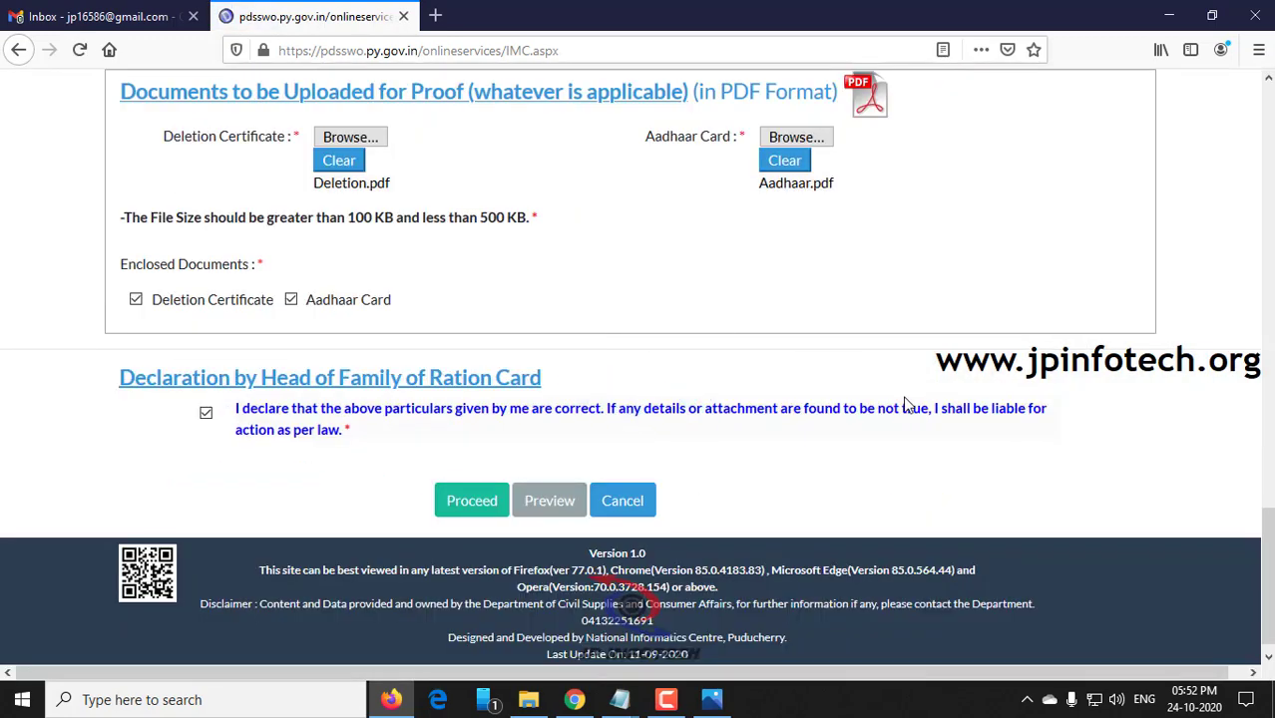
Set the gas company to HINDUSTAN PETROLEUM CORPORATION LIMITED and the gas agency to Rajarajan in the Gas Details
scroll(853, 412, up, 3)
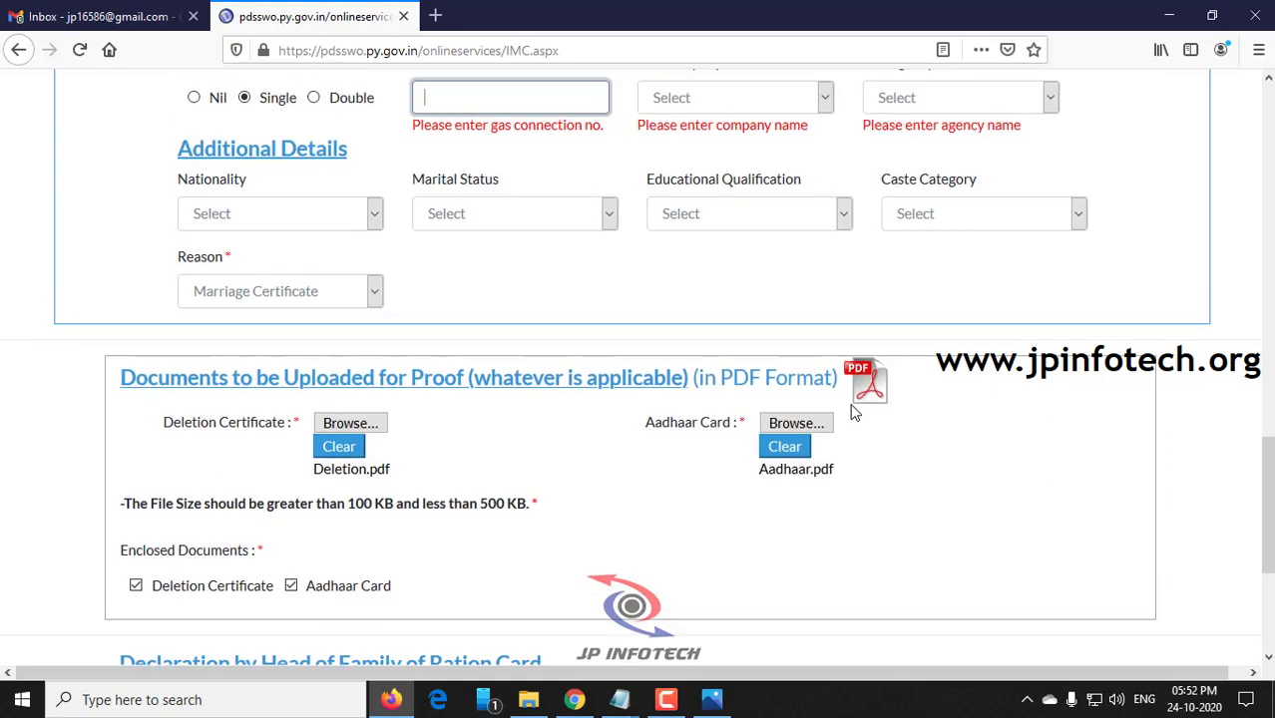
scroll(853, 412, up, 2)
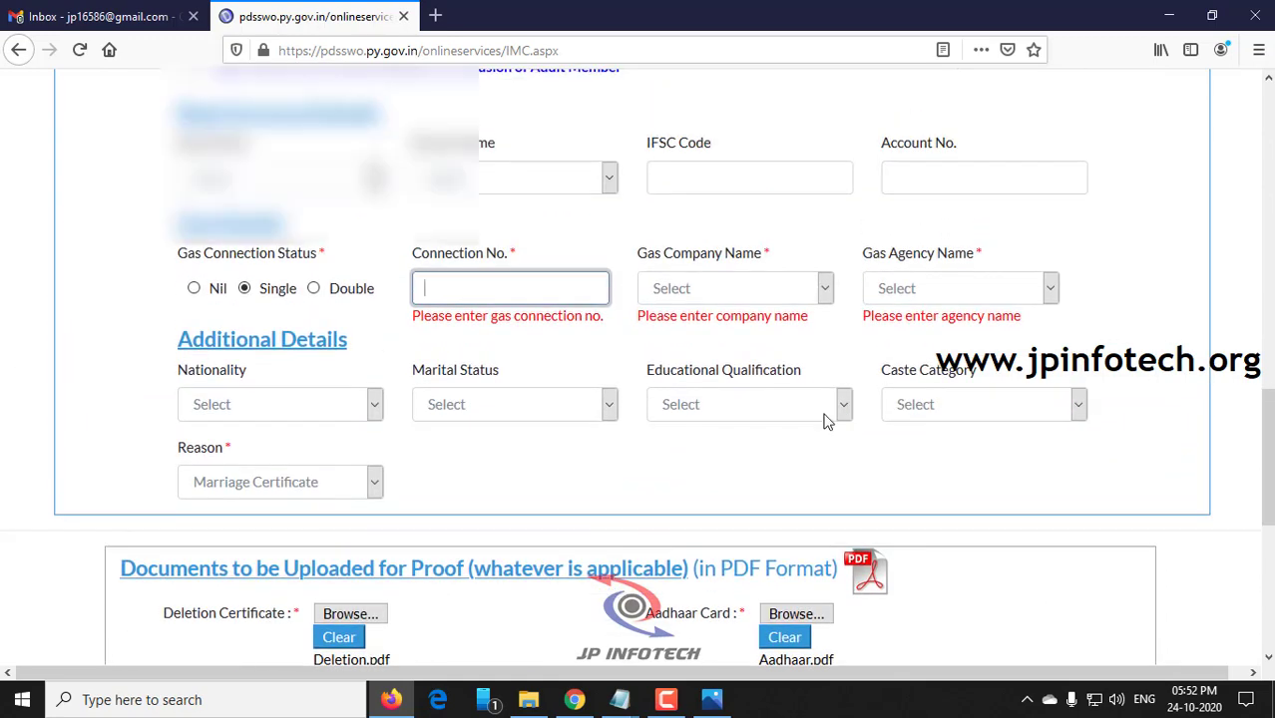
scroll(824, 421, up, 1)
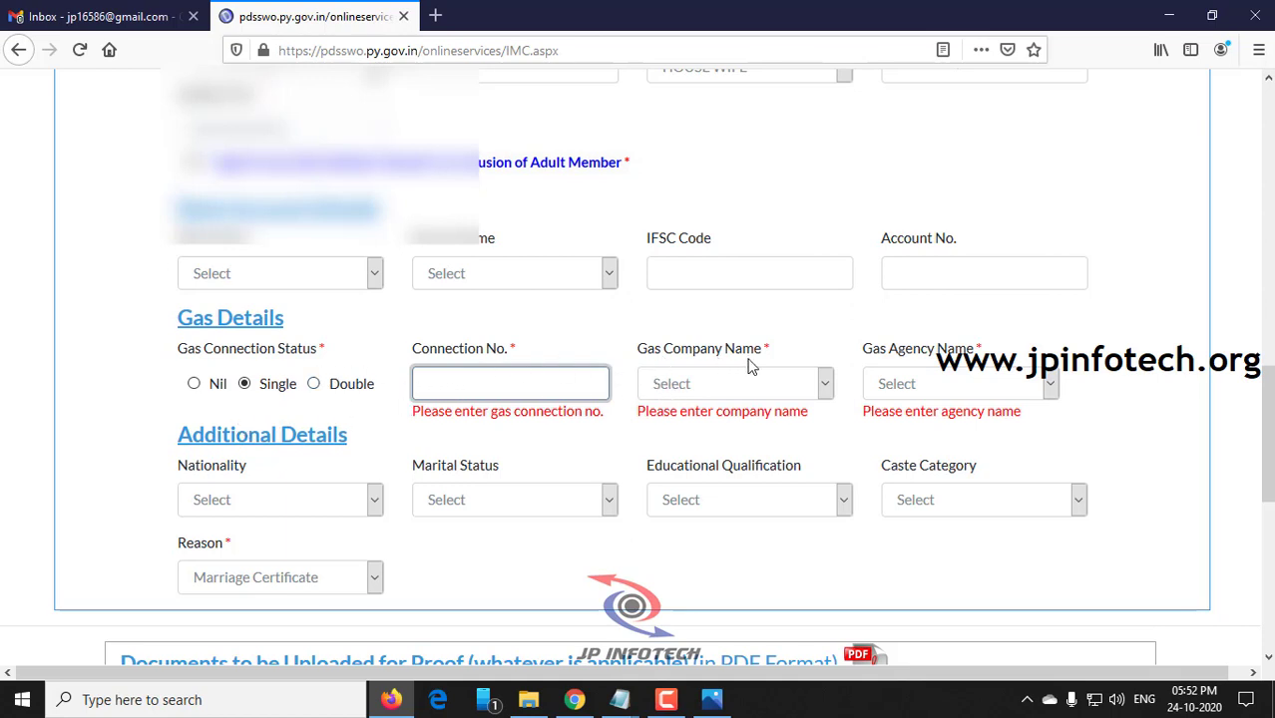
click(681, 391)
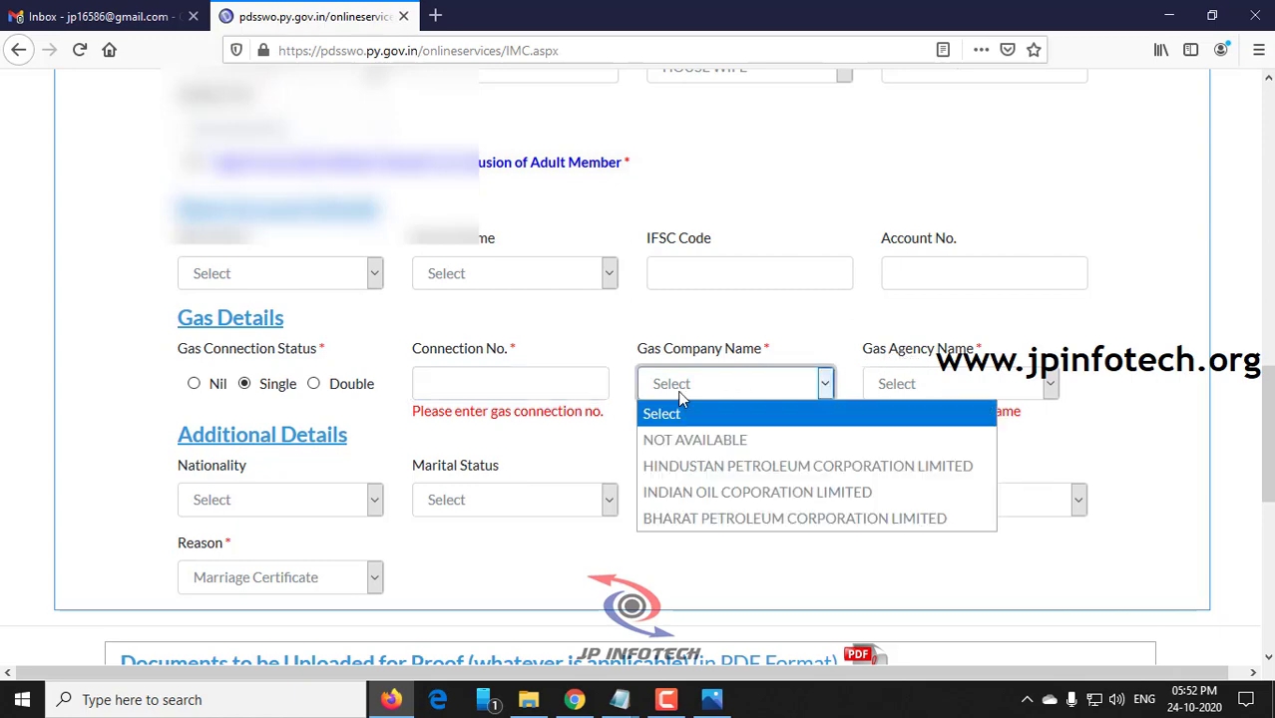
scroll(700, 398, down, 1)
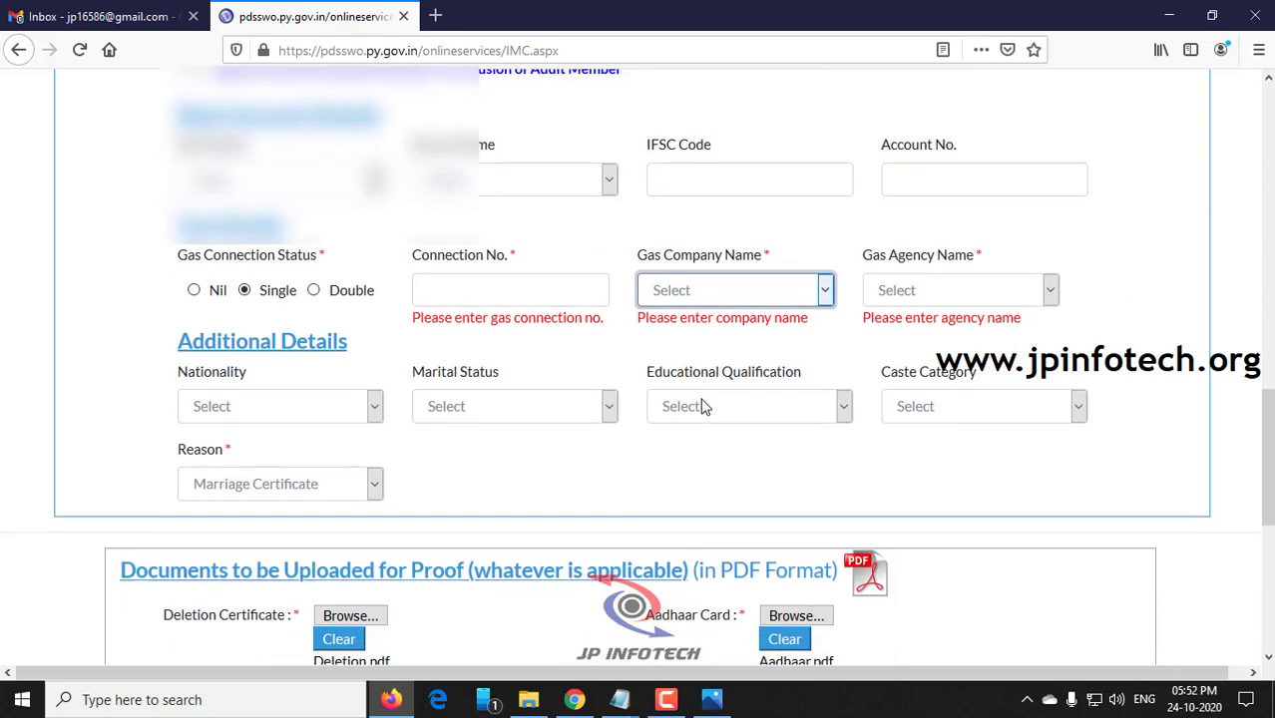
click(707, 301)
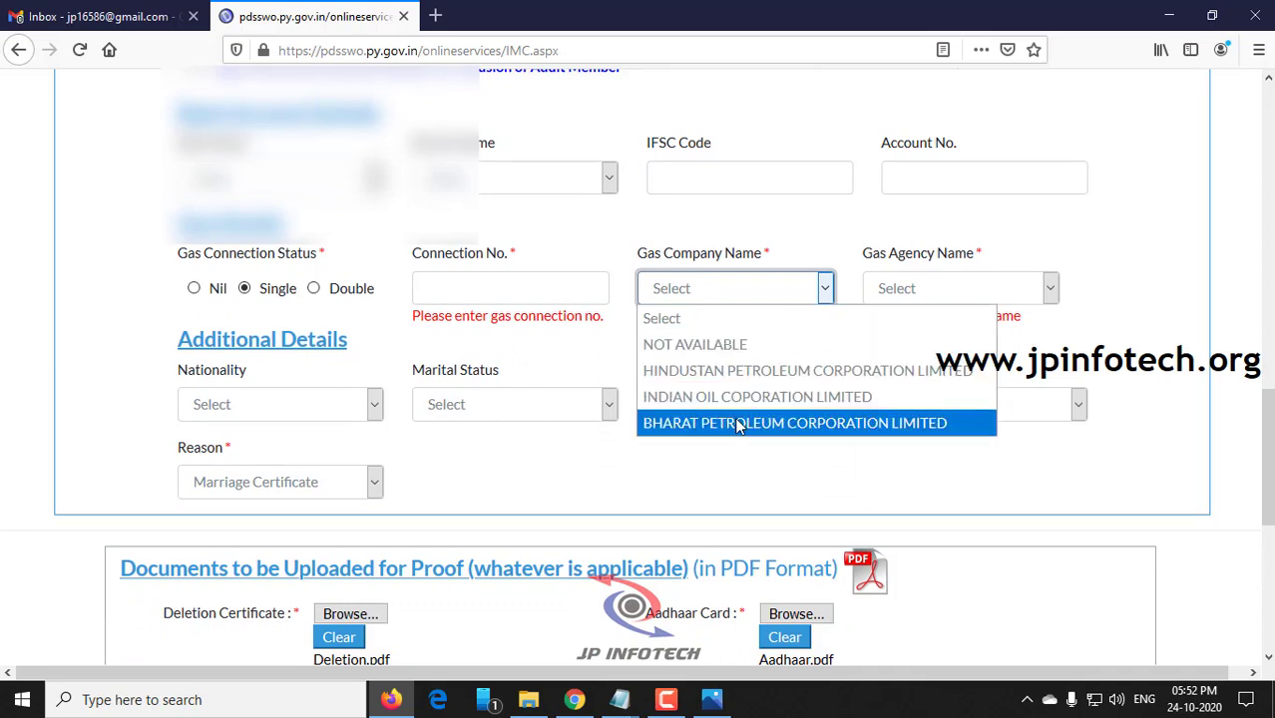
click(738, 370)
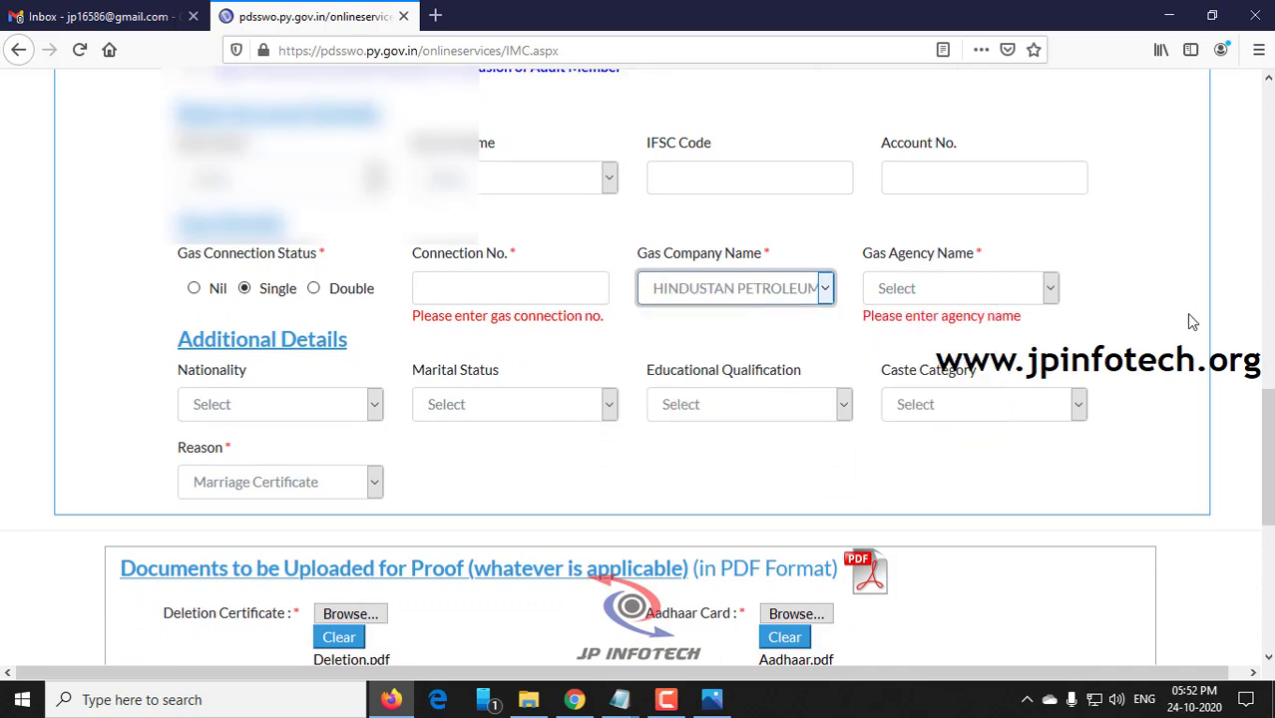
click(919, 294)
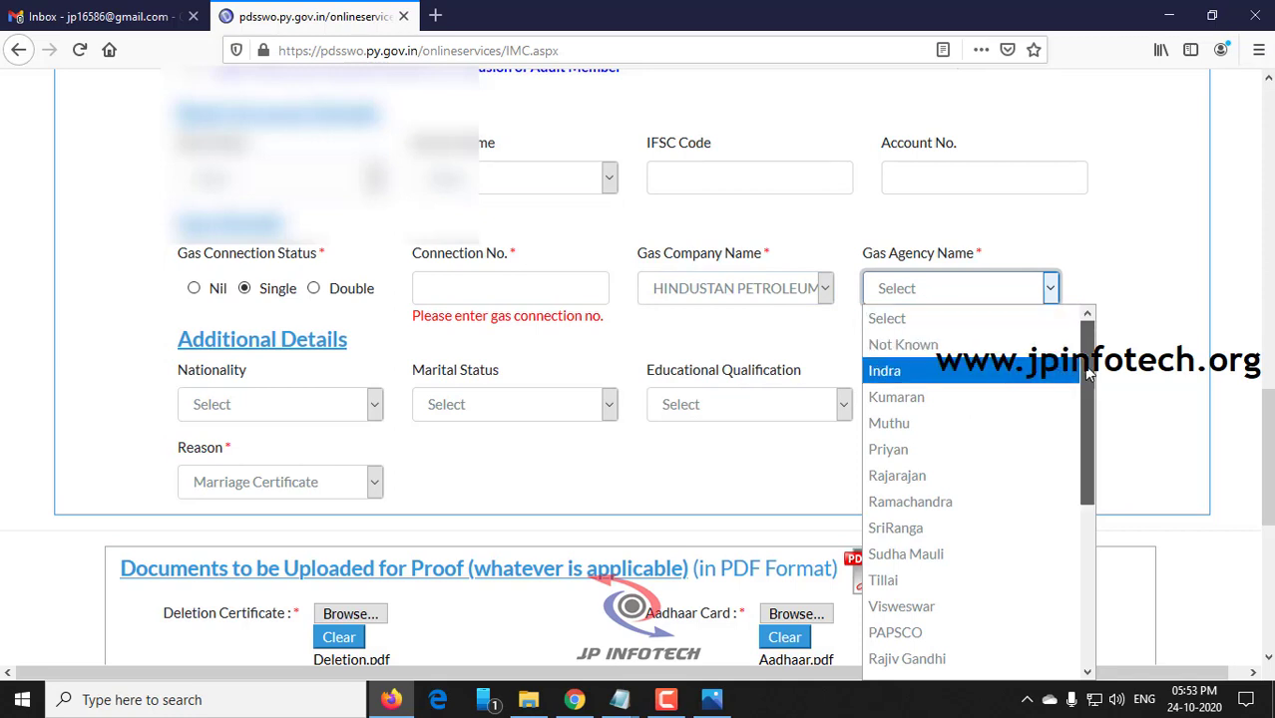
click(942, 476)
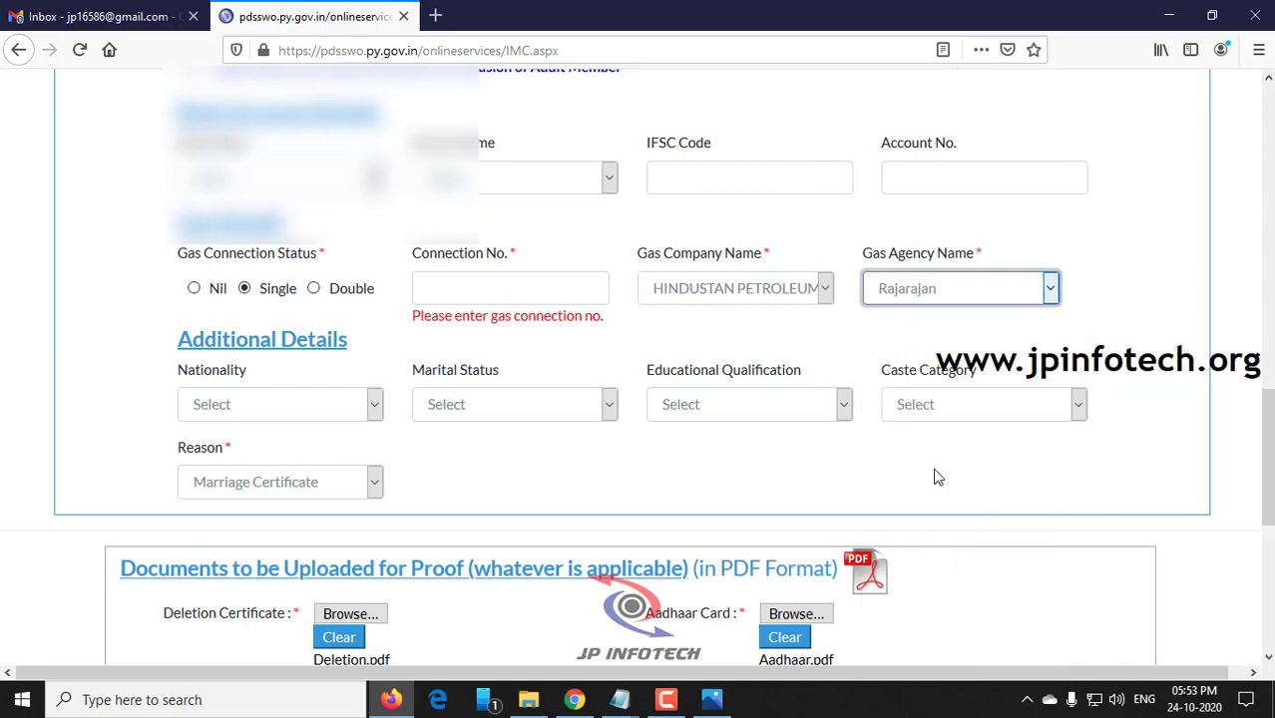
click(502, 295)
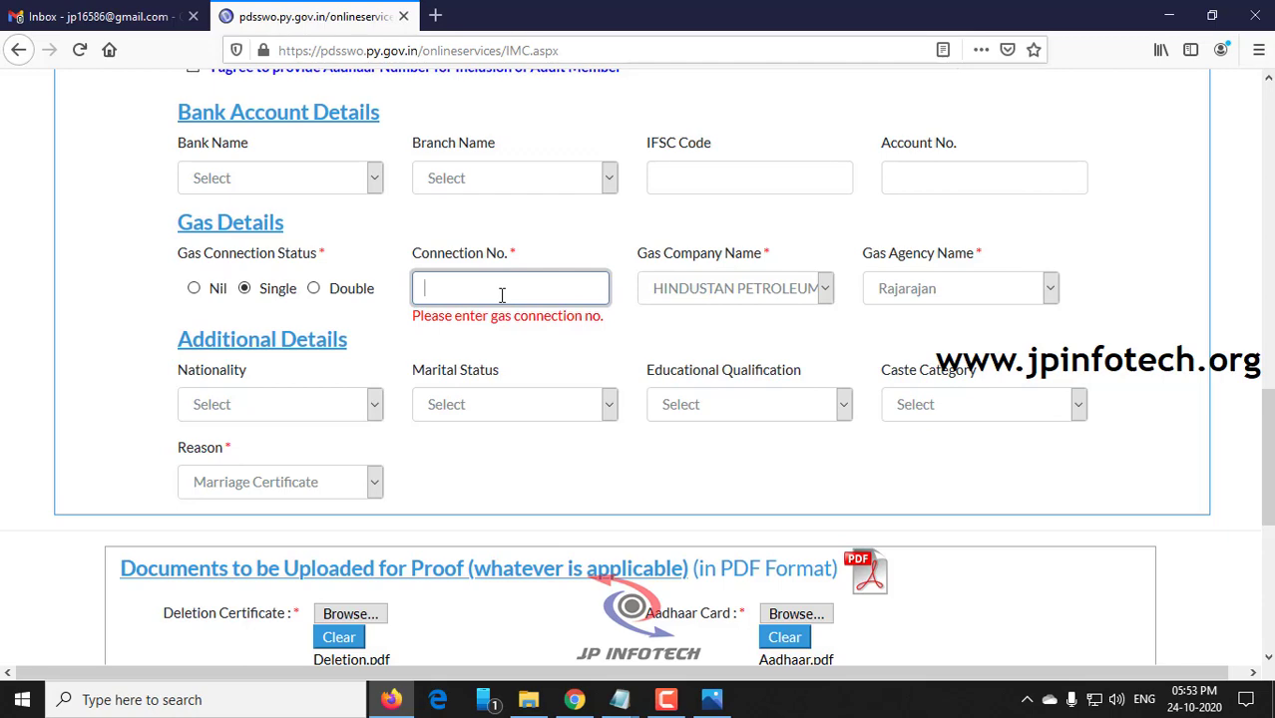
Set the Gas Connection Status to Nil and submit the application, confirming that the data is saved
click(207, 295)
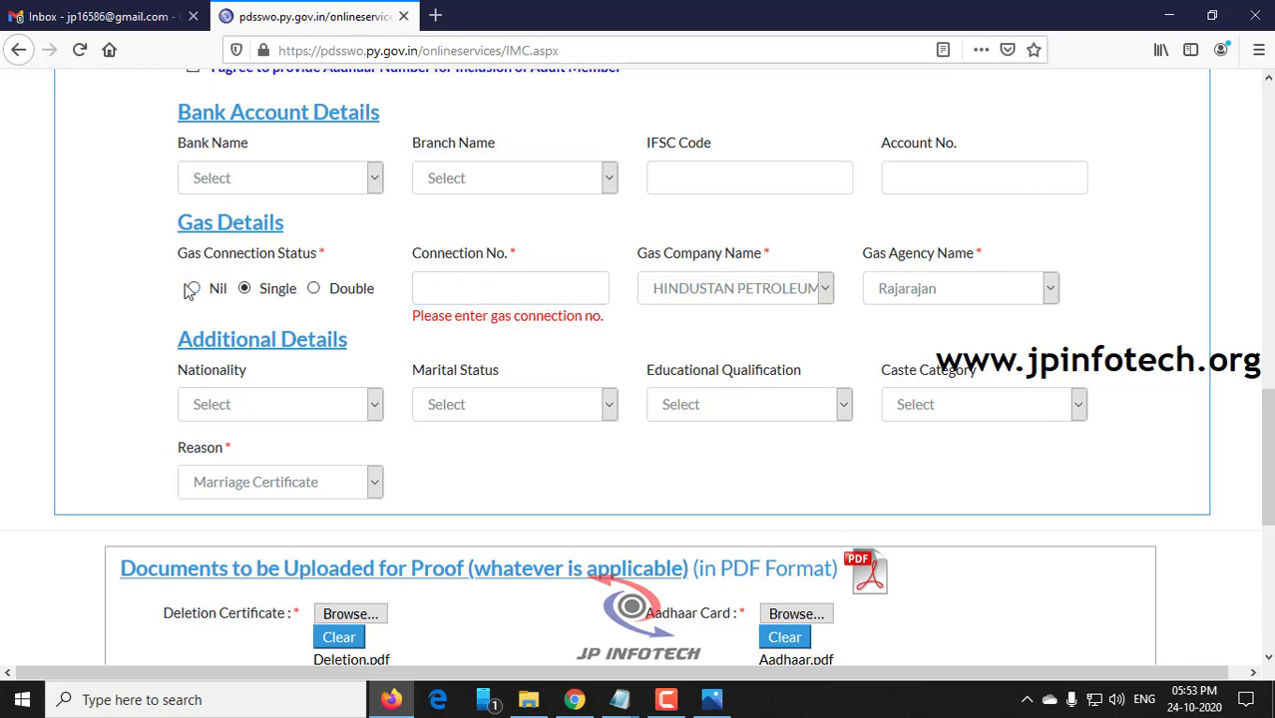
click(191, 288)
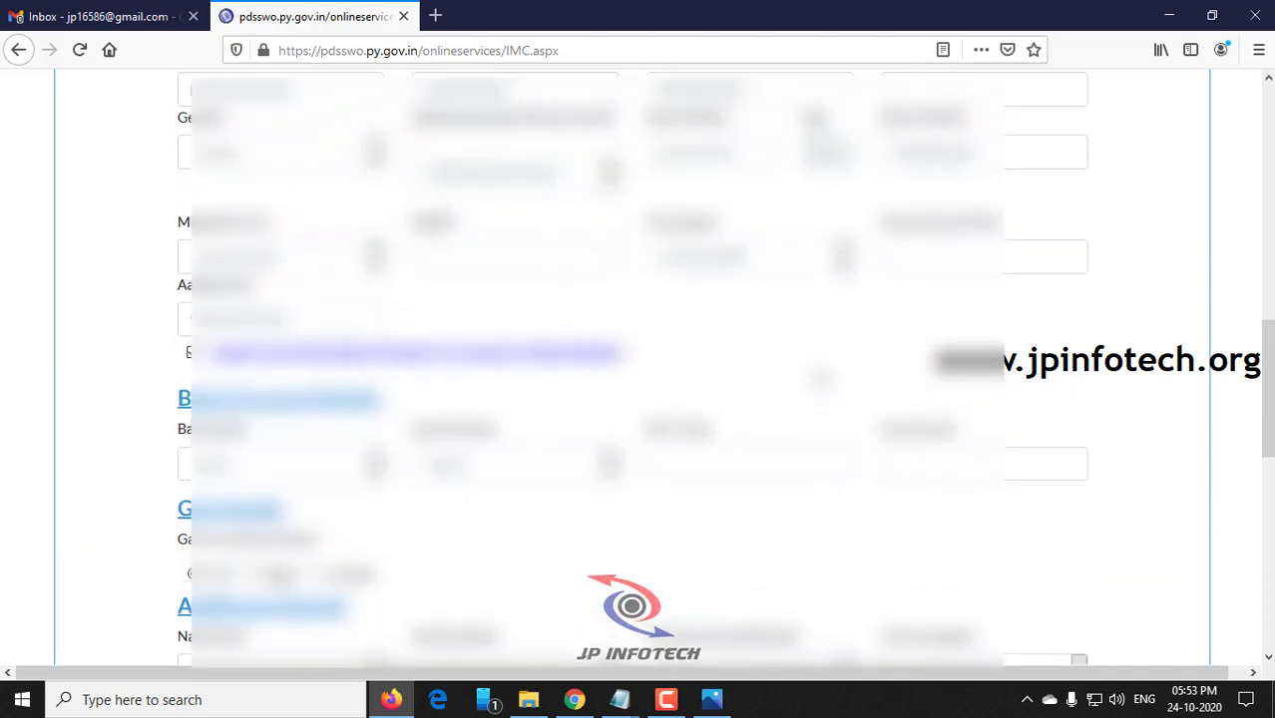
scroll(639, 369, up, 4)
scroll(638, 369, down, 10)
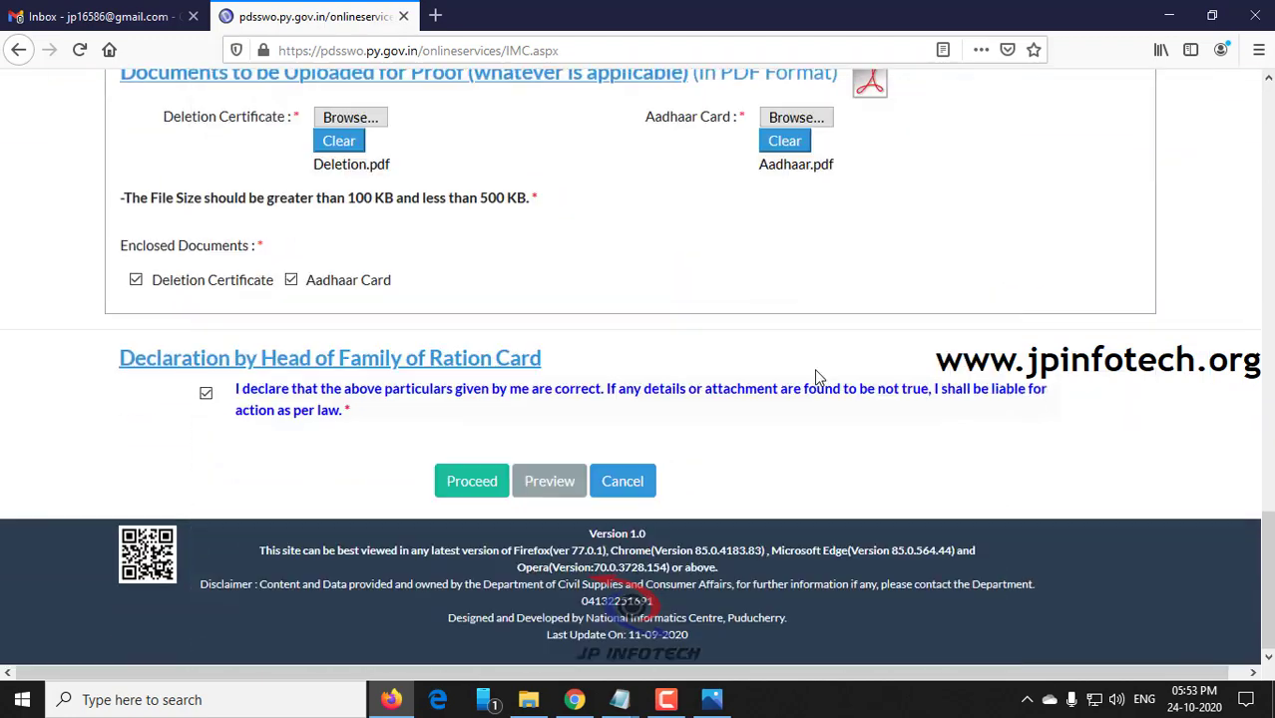
click(448, 483)
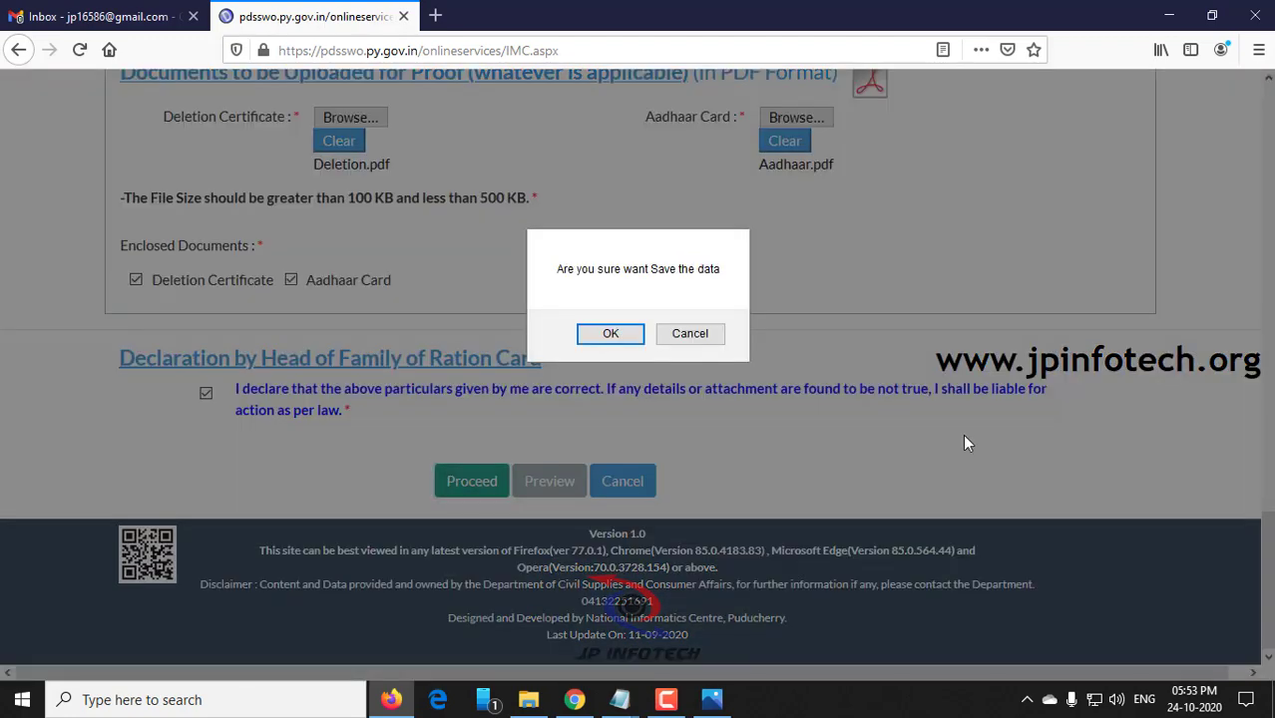
click(611, 335)
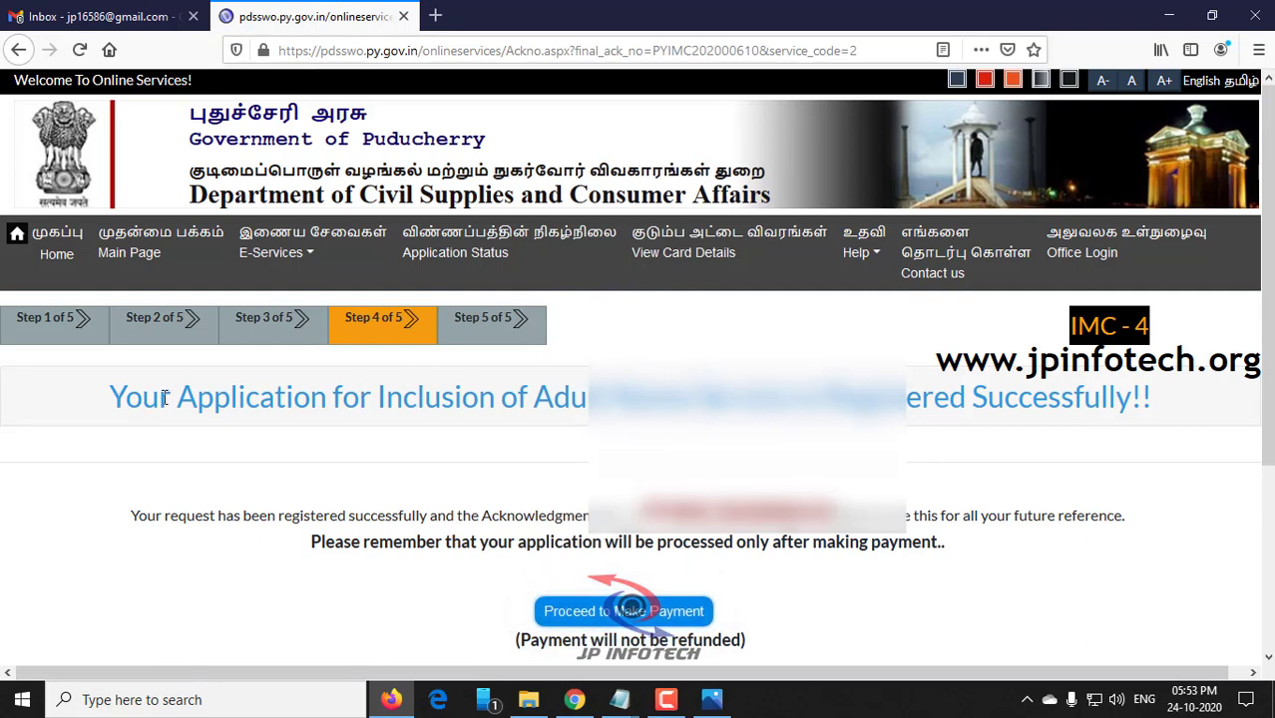
drag(122, 409, 1152, 419)
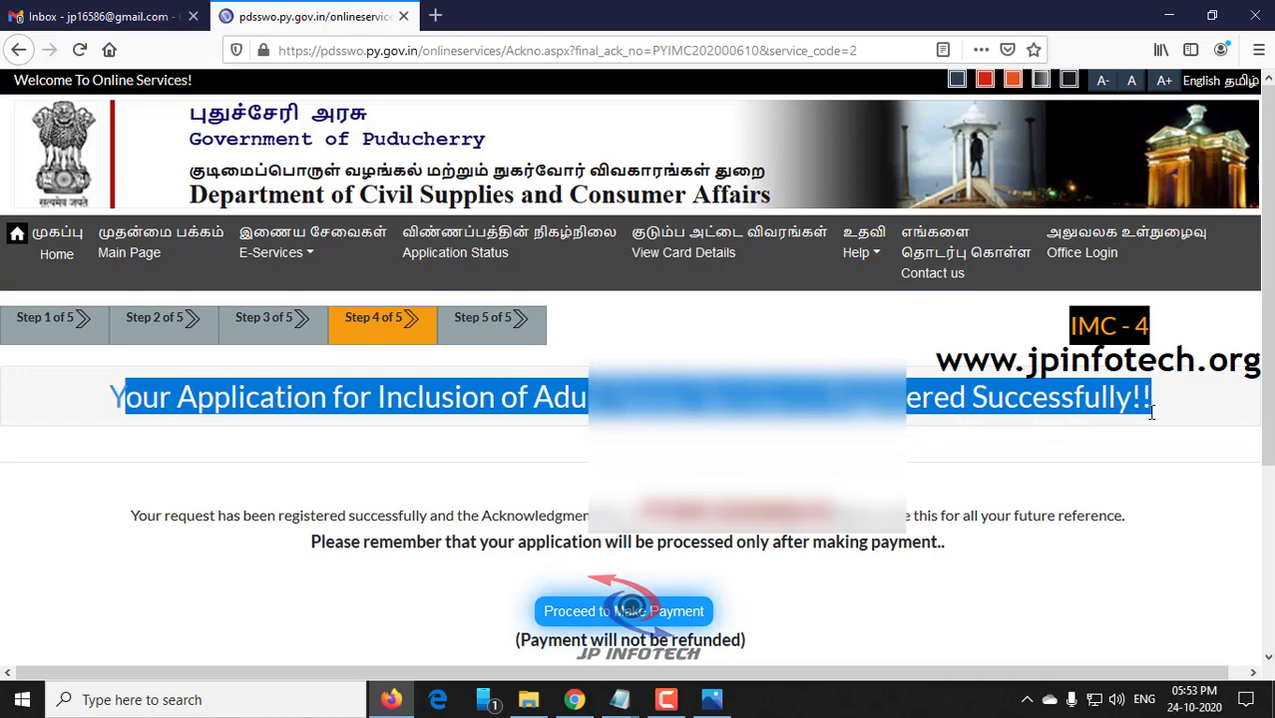
Download the pre-payment acknowledgement of the registered application, open it with Firefox and look through the PDF
scroll(170, 429, down, 2)
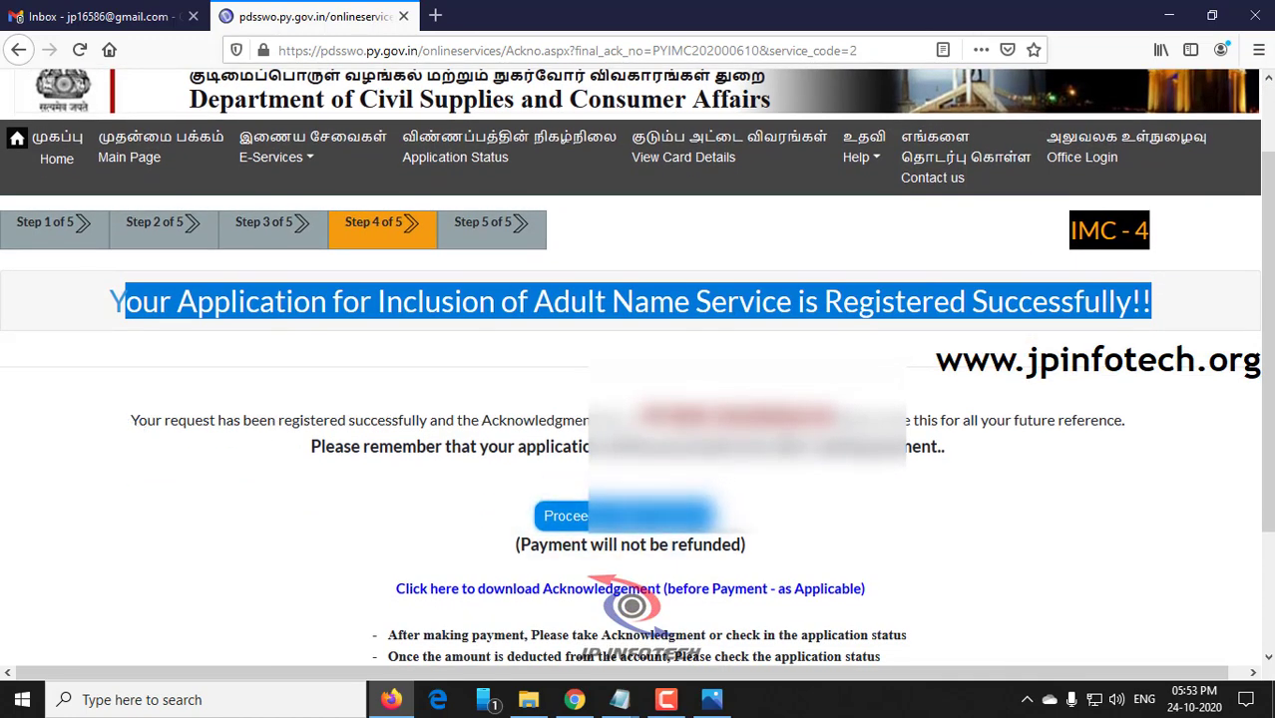
drag(641, 417, 831, 417)
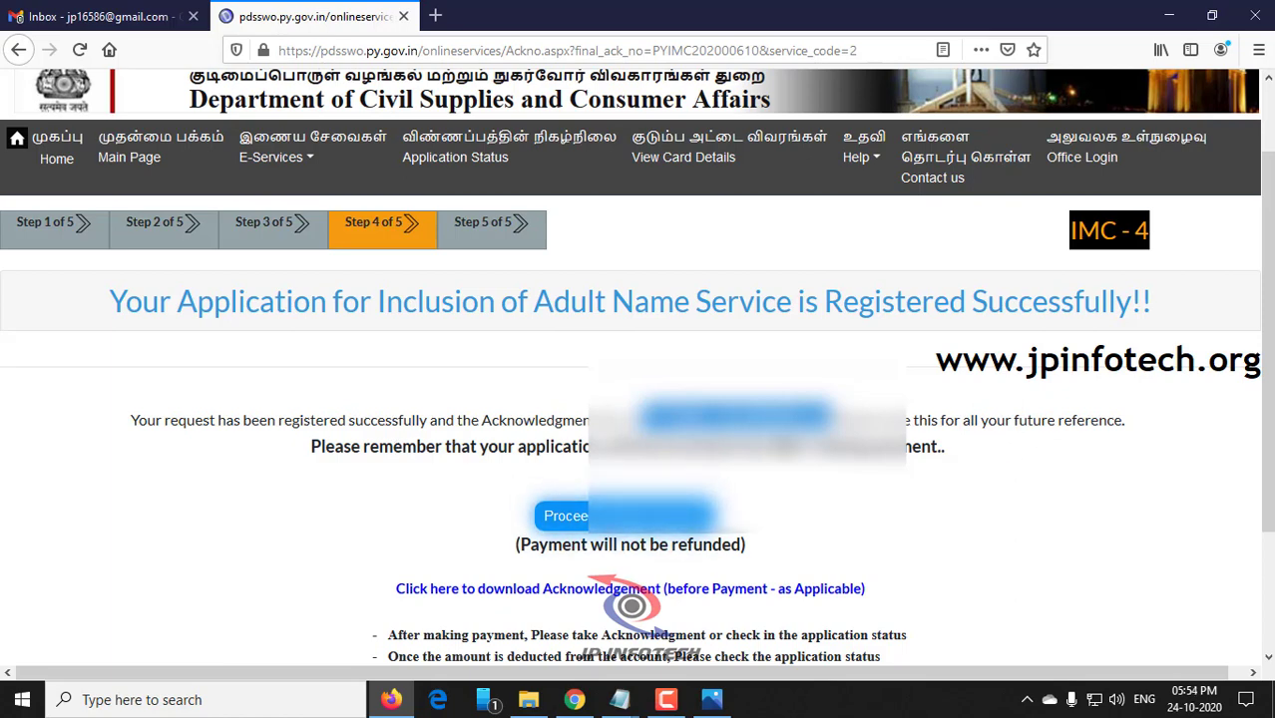
scroll(638, 367, down, 3)
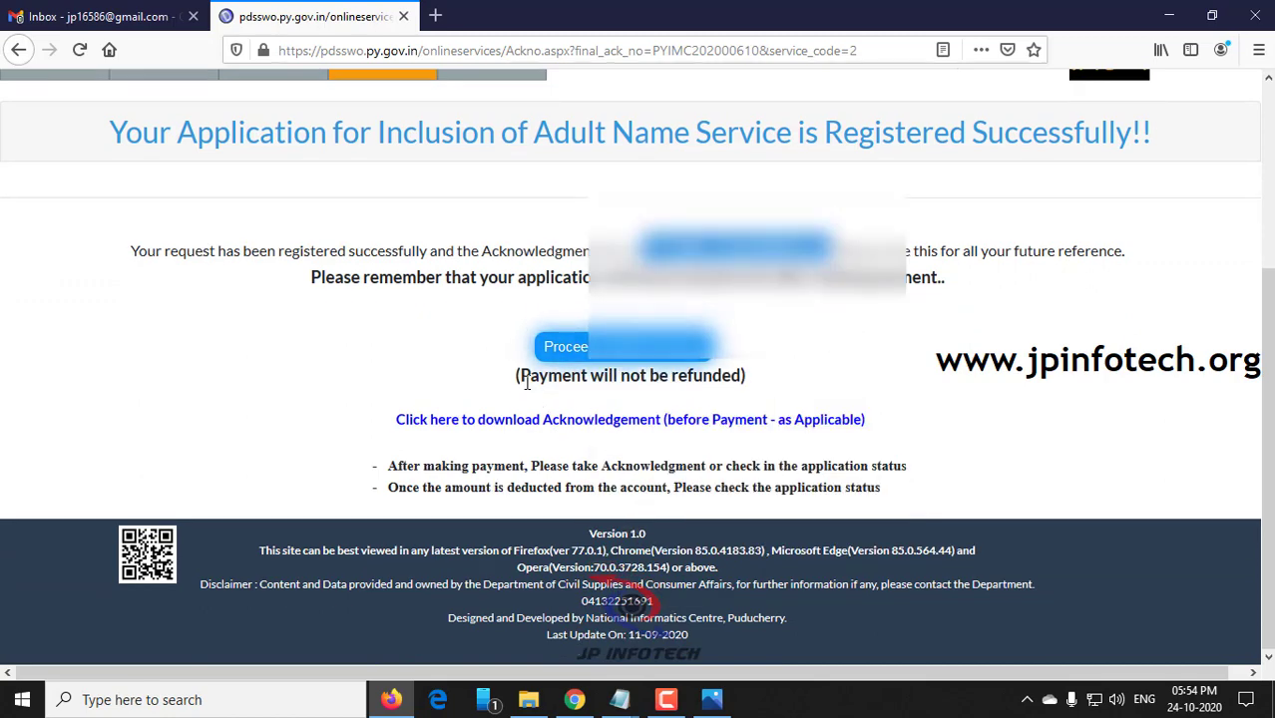
drag(526, 384, 682, 375)
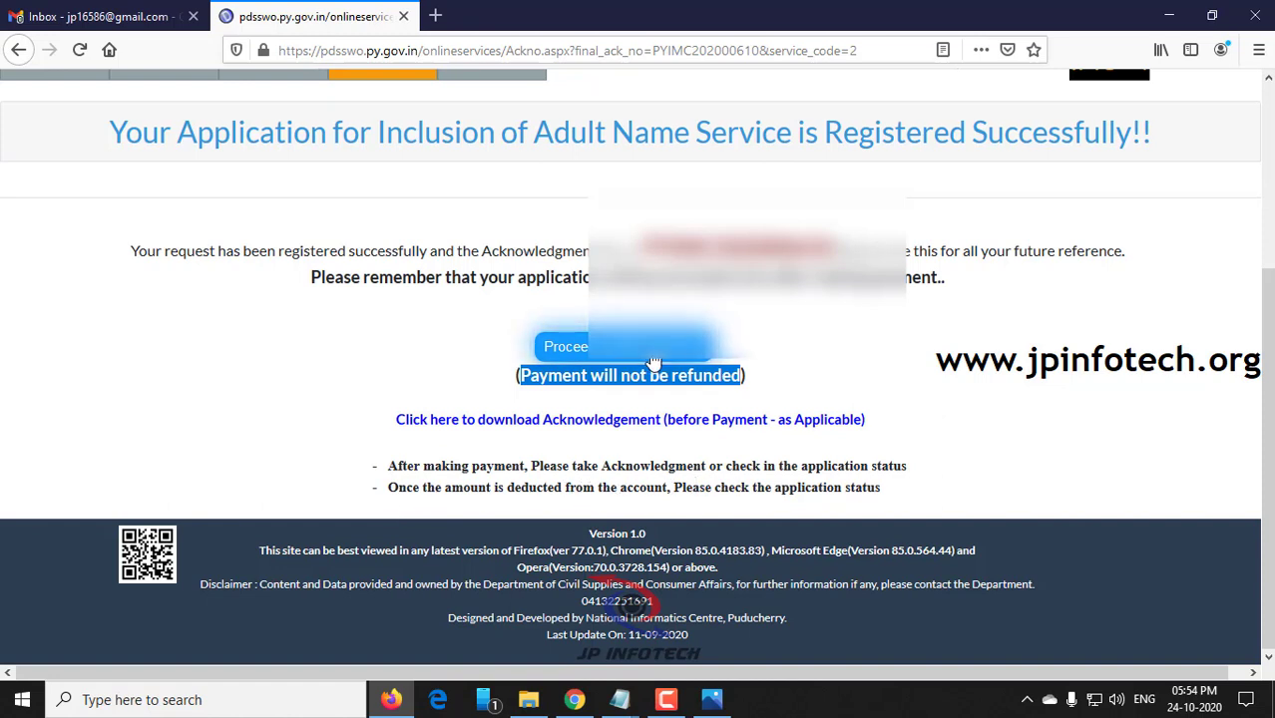
click(646, 424)
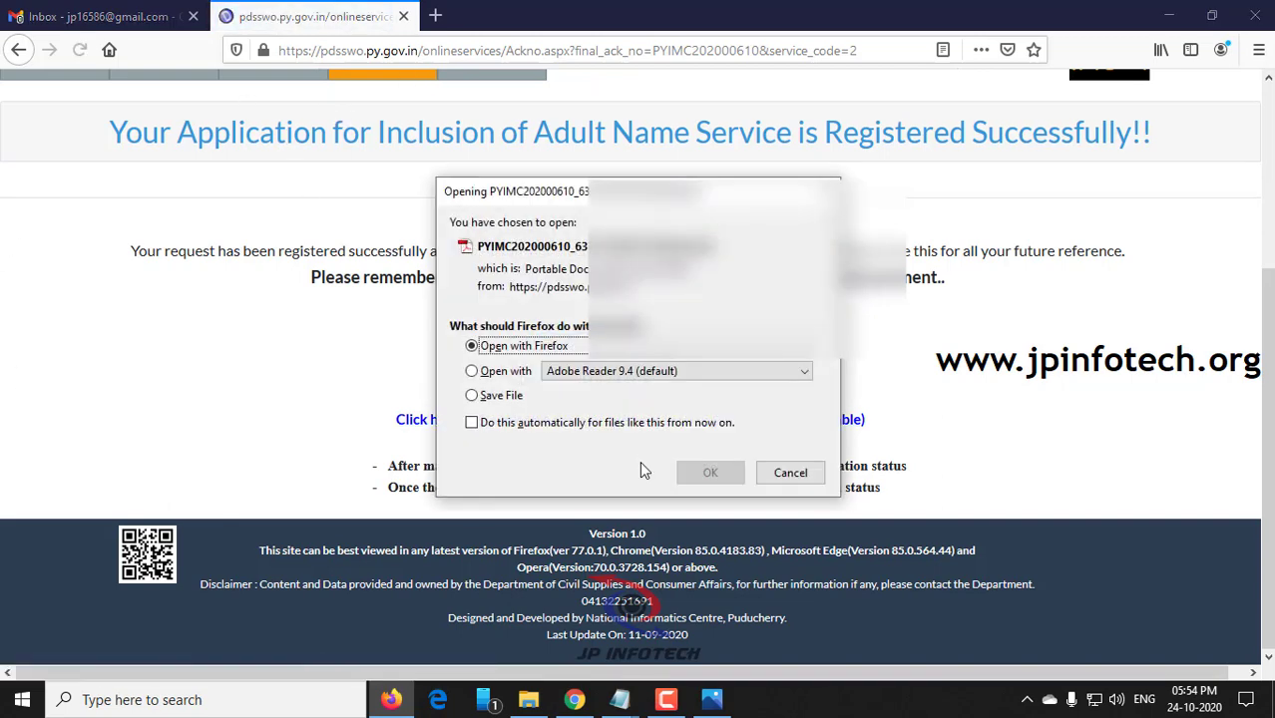
click(709, 473)
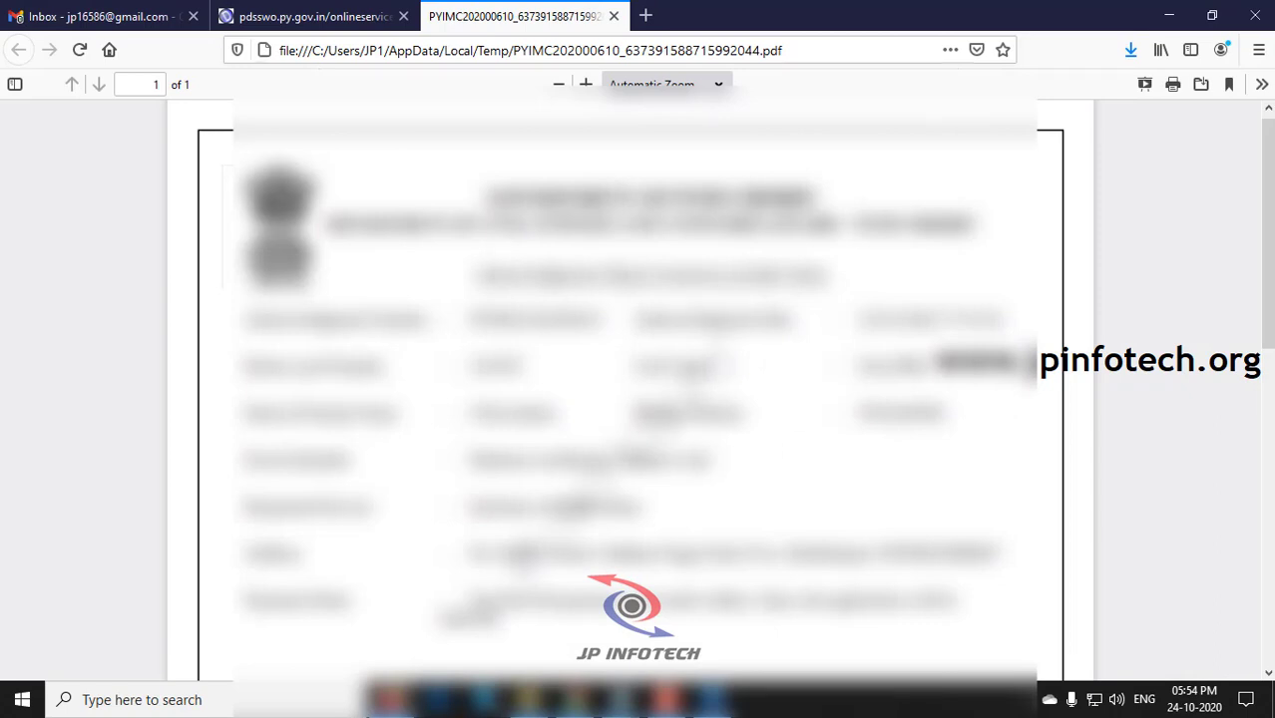
scroll(631, 390, down, 5)
scroll(756, 461, up, 5)
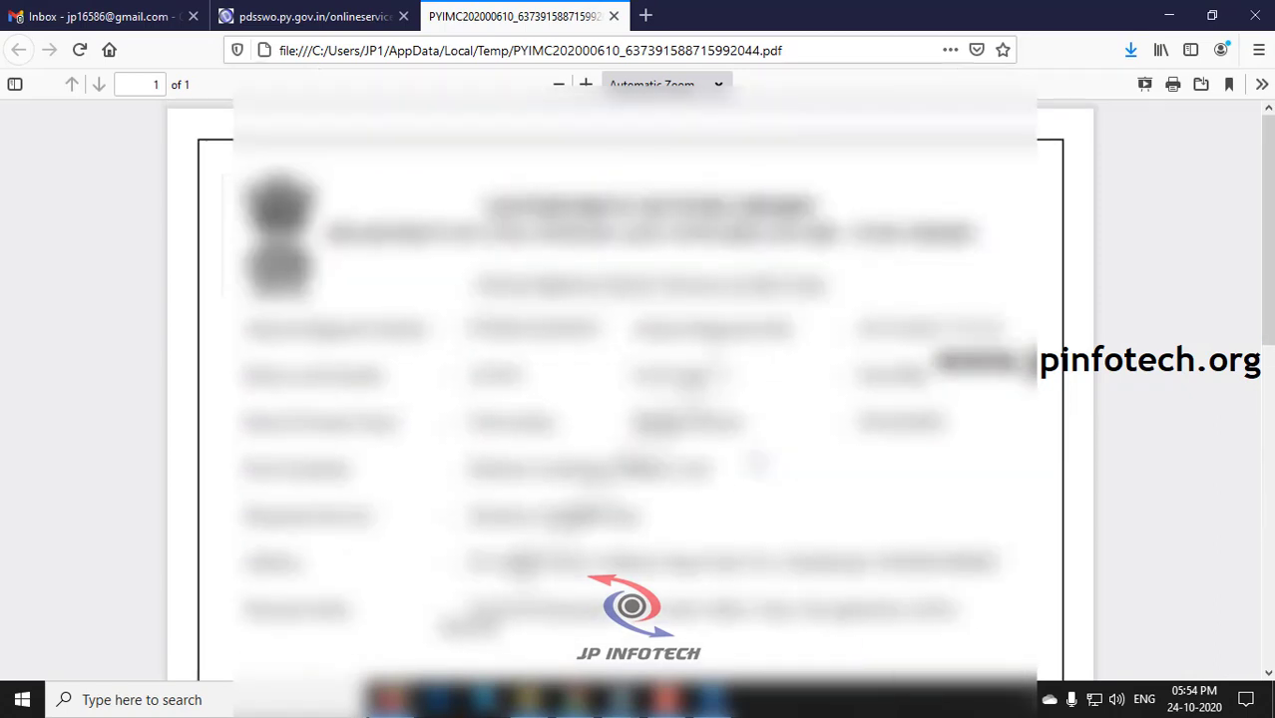
Return to the registered application, start the payment by SBI e-Payment with STATE BANK OF INDIA and accept the transaction notices
click(314, 16)
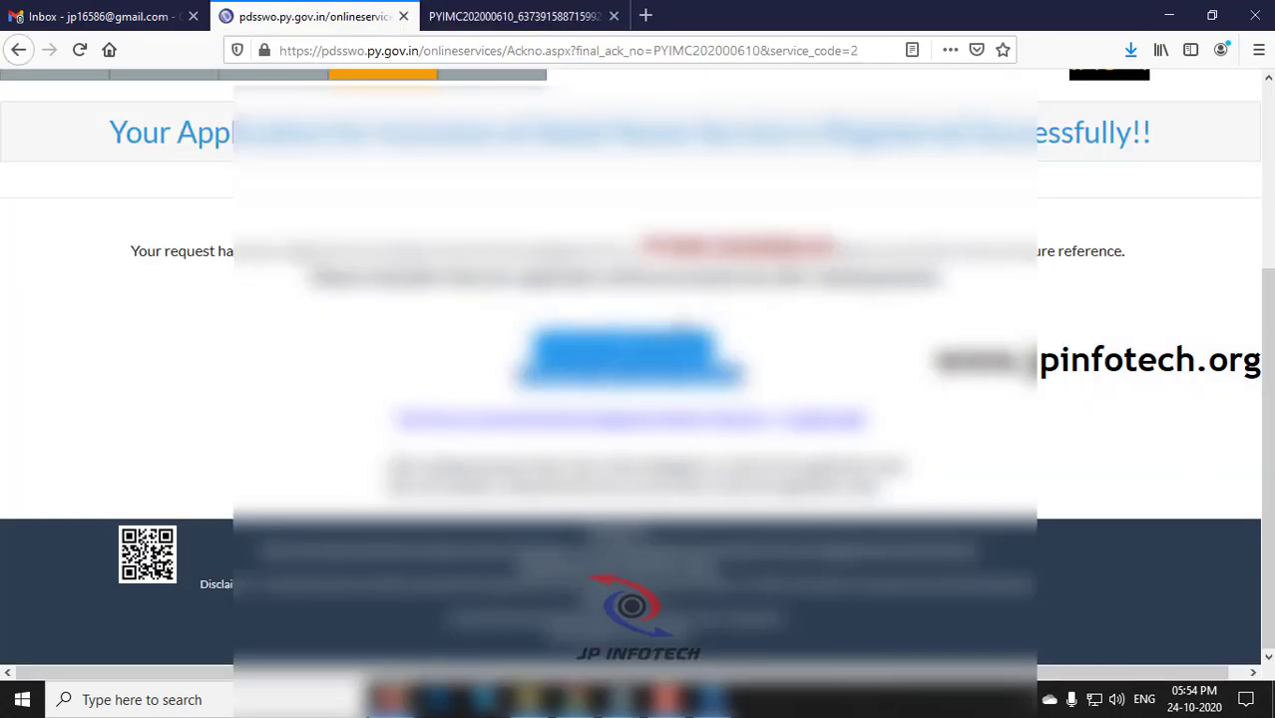
click(629, 351)
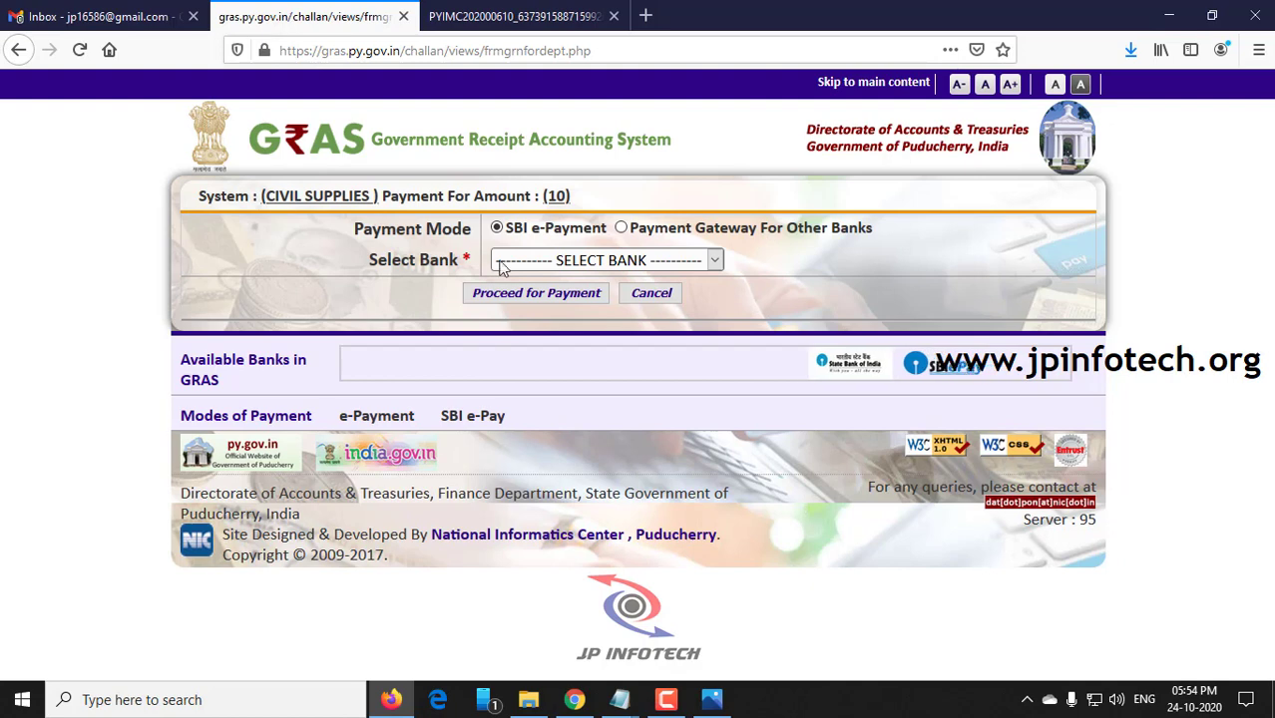
click(567, 259)
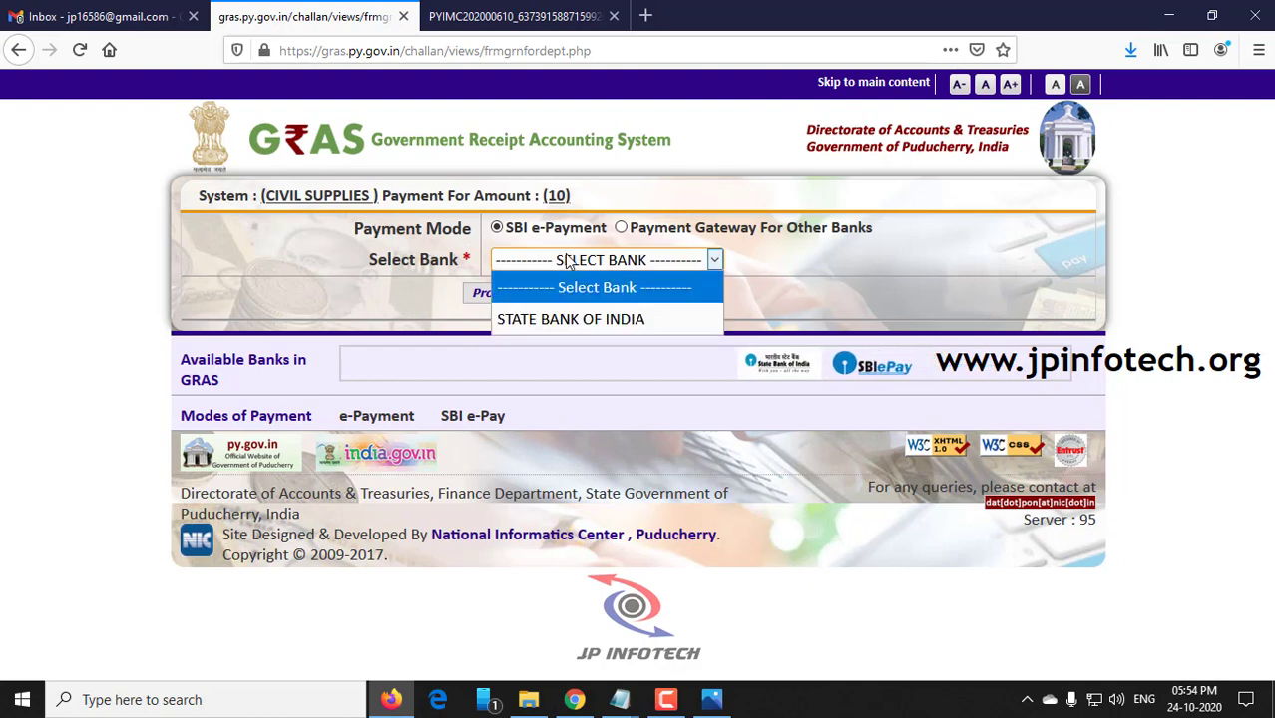
click(561, 320)
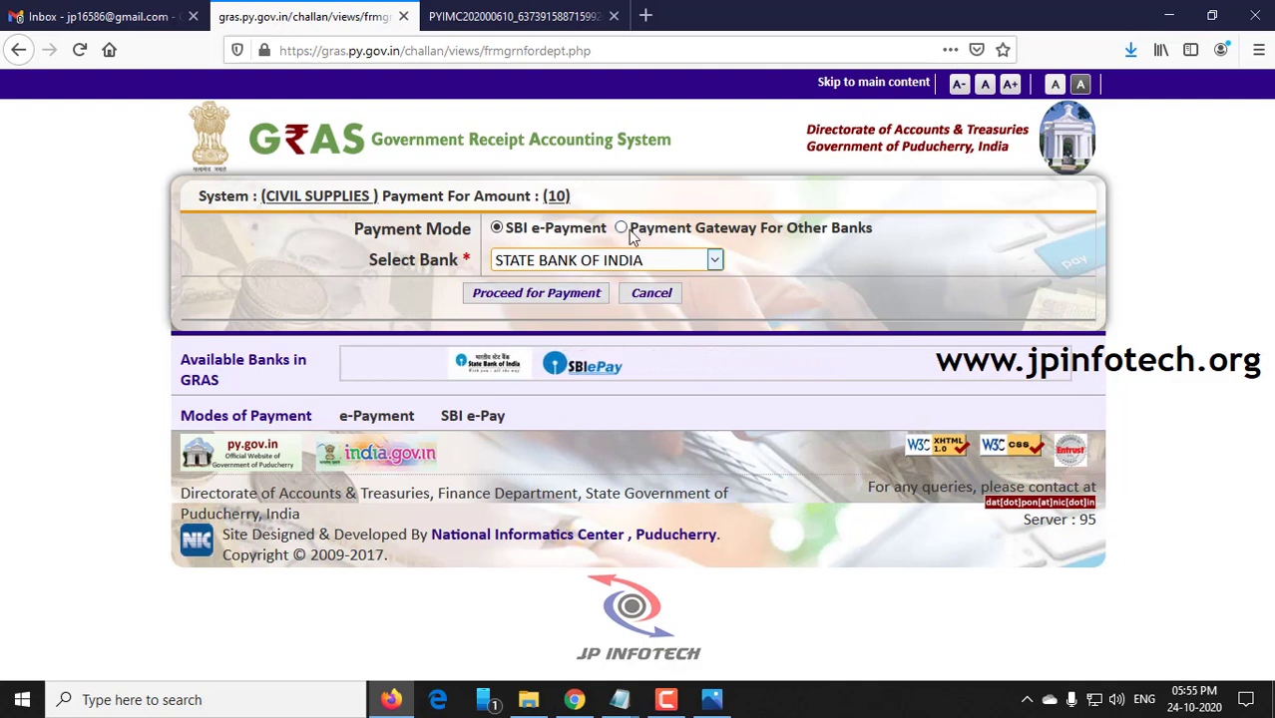
click(516, 297)
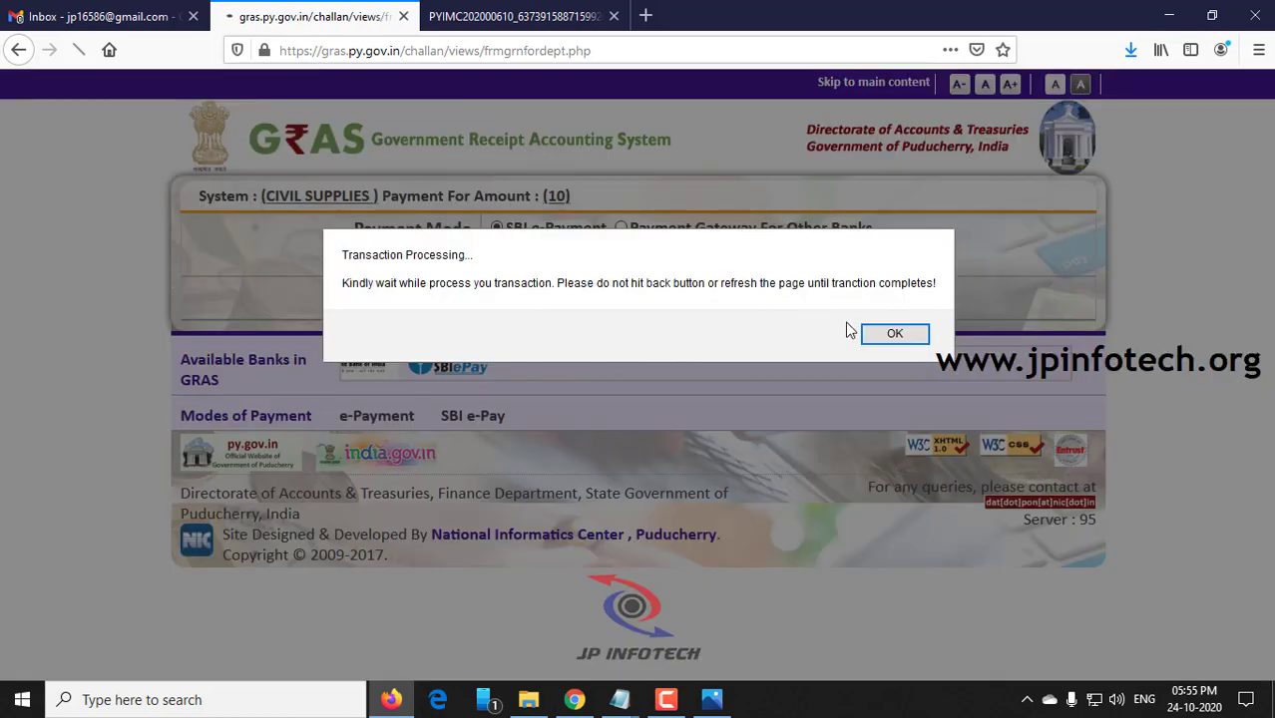
click(863, 335)
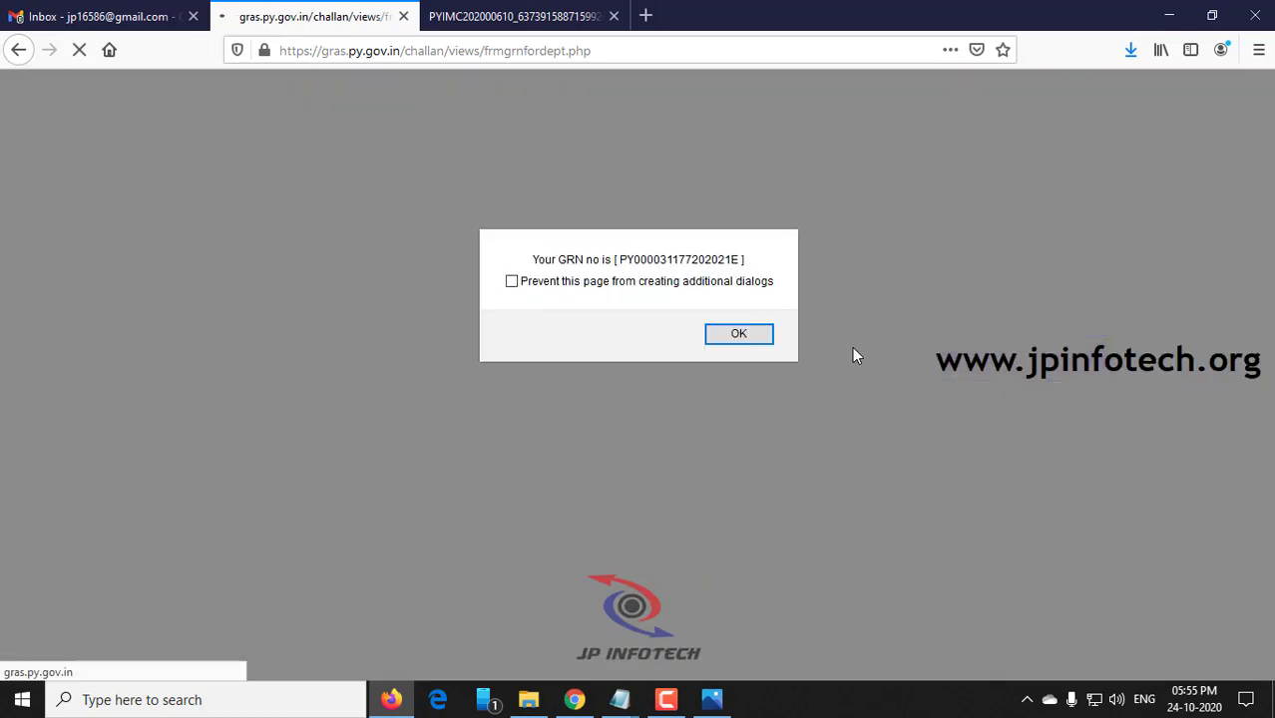
click(738, 335)
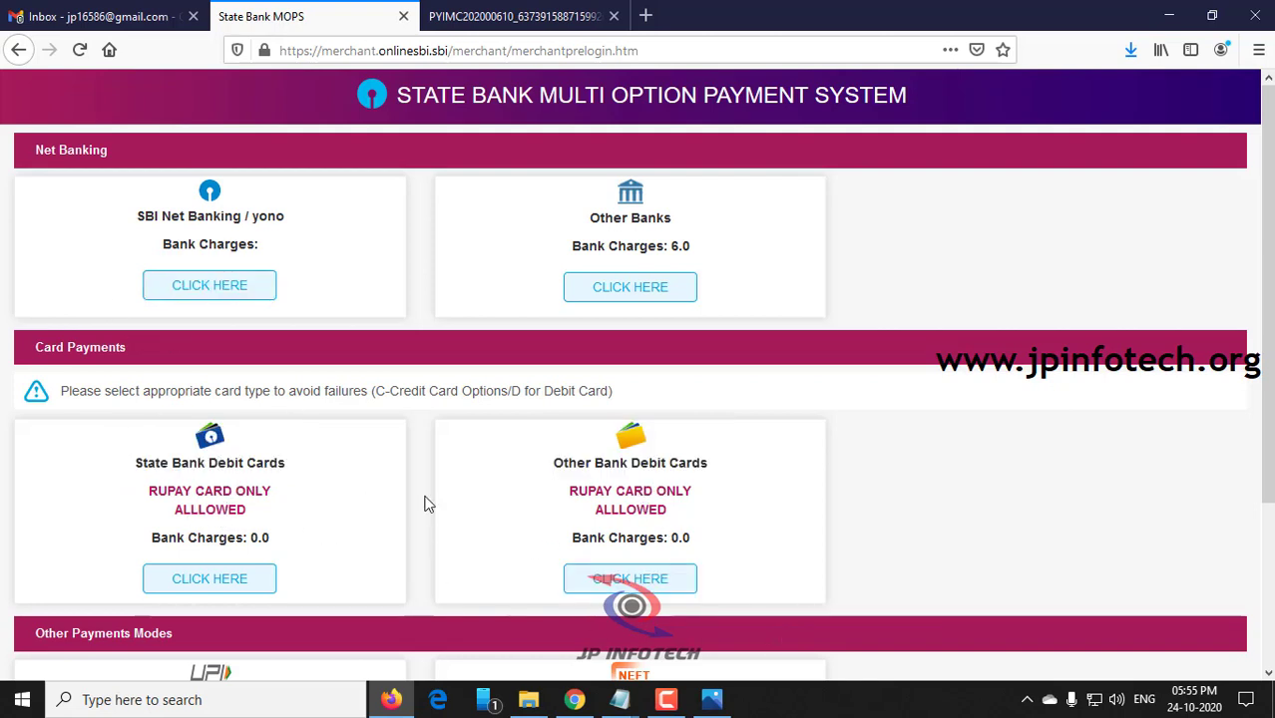
Choose SBI Net Banking / yono as the payment option and log in with the account user name and password
click(215, 284)
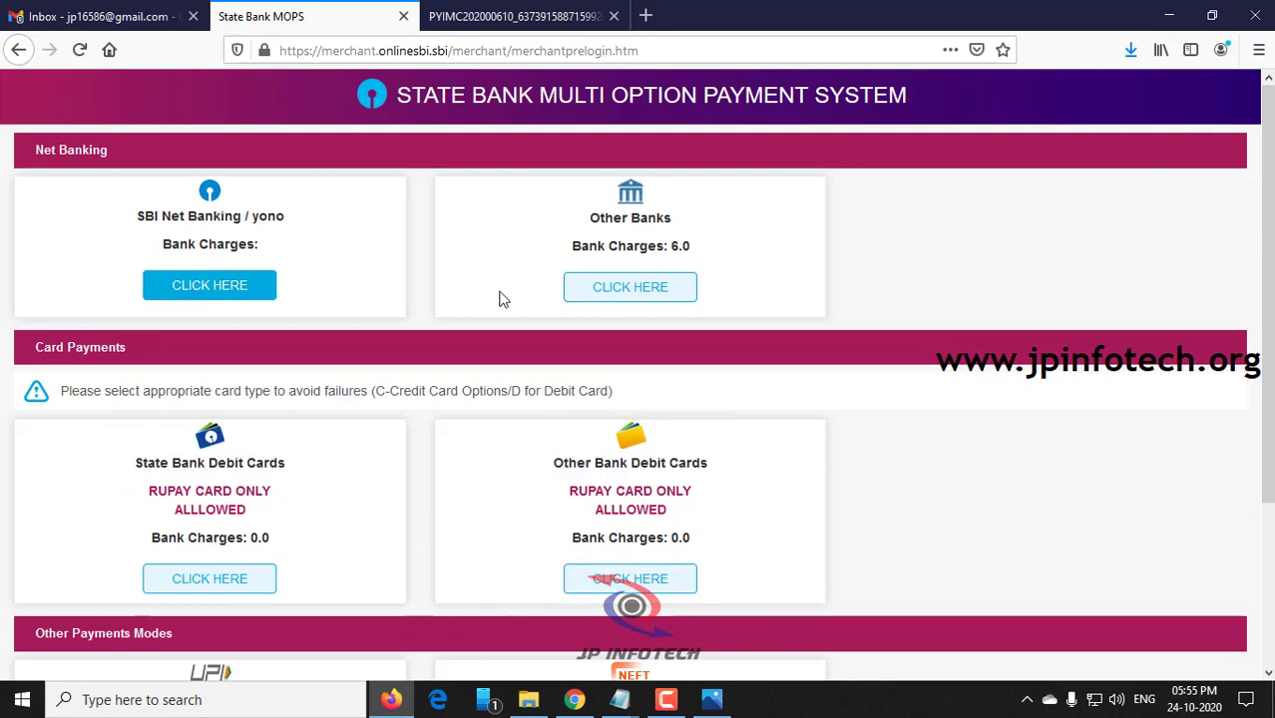
click(196, 287)
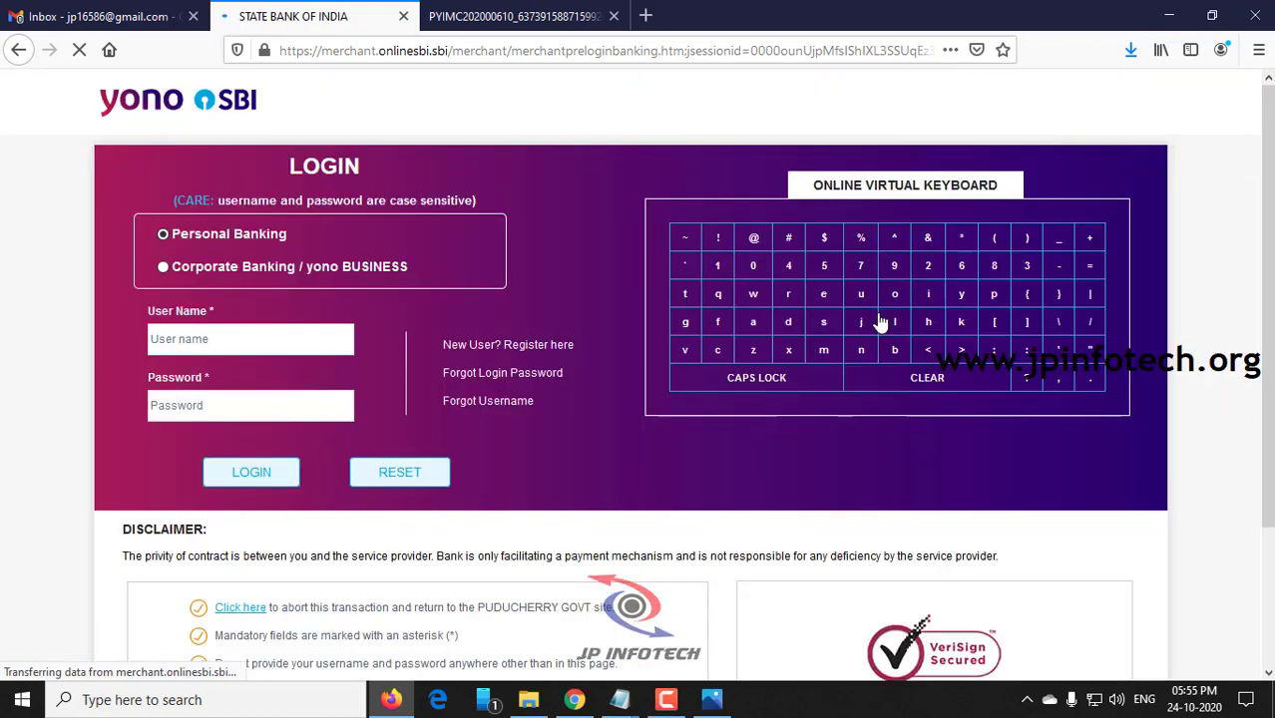
click(204, 330)
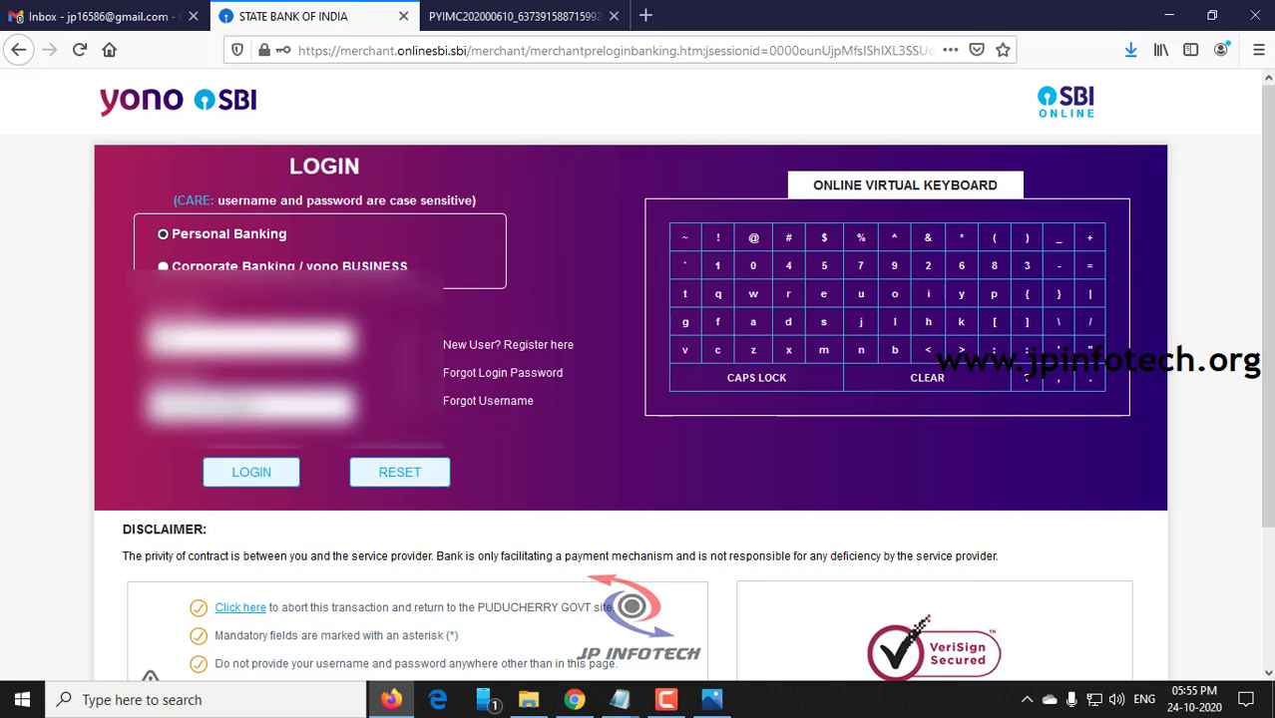
click(246, 477)
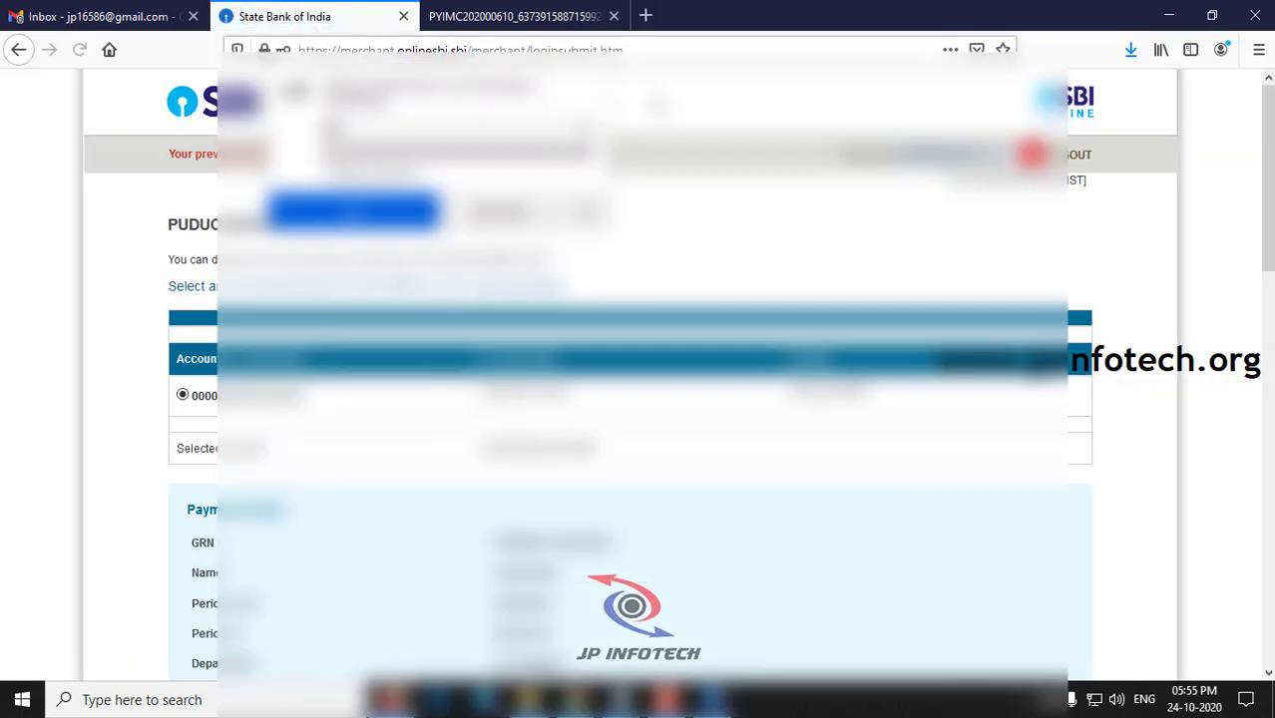
click(1206, 352)
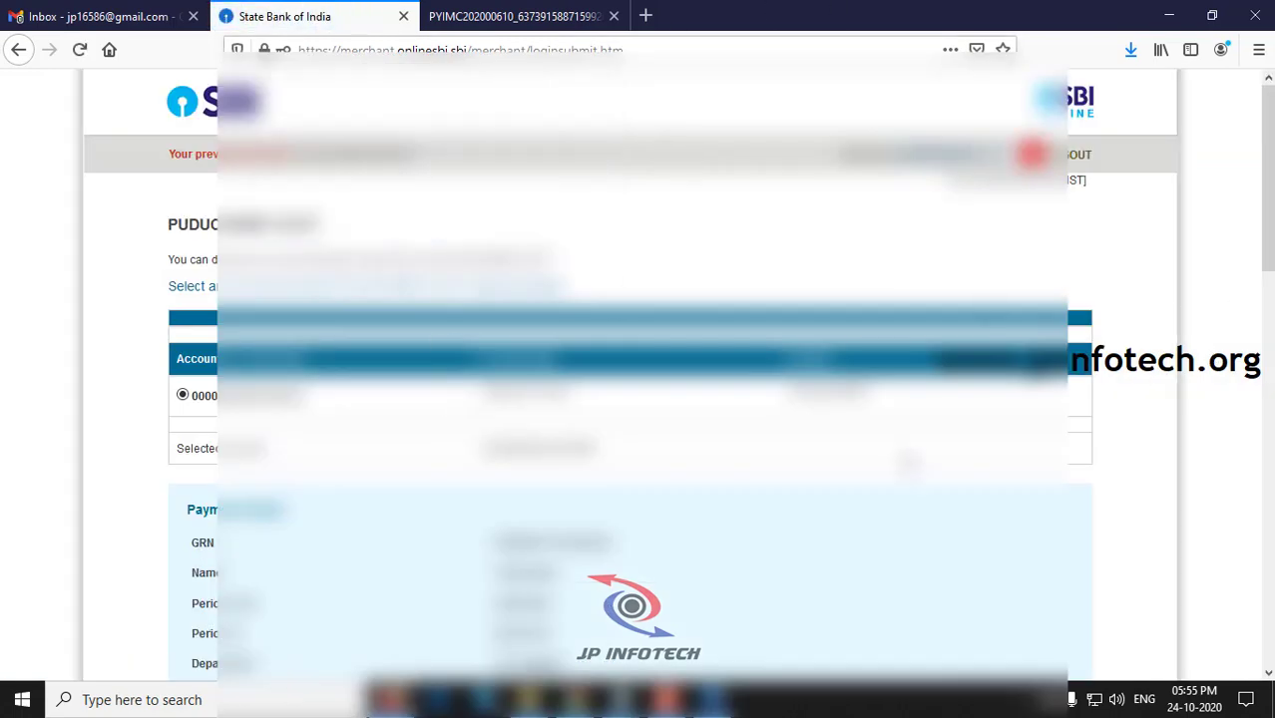
Submit the payment details for the selected account, review the debit transaction details and confirm the payment
scroll(898, 459, down, 10)
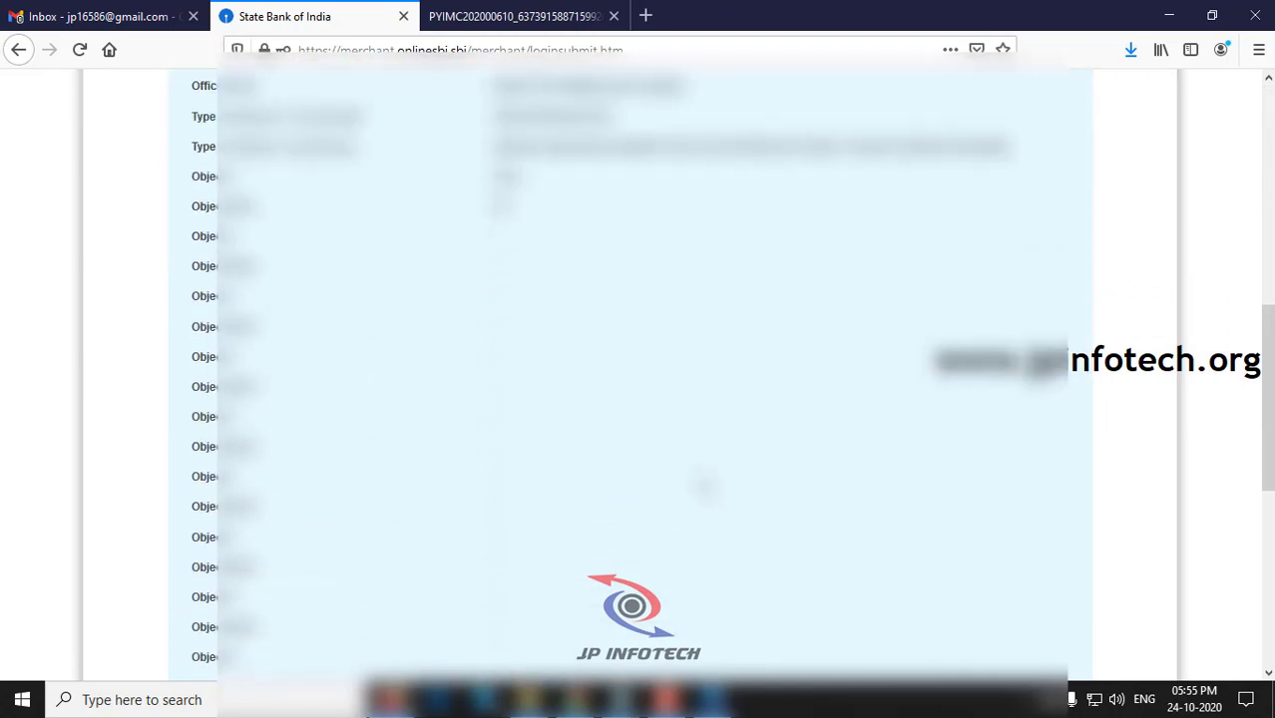
click(583, 536)
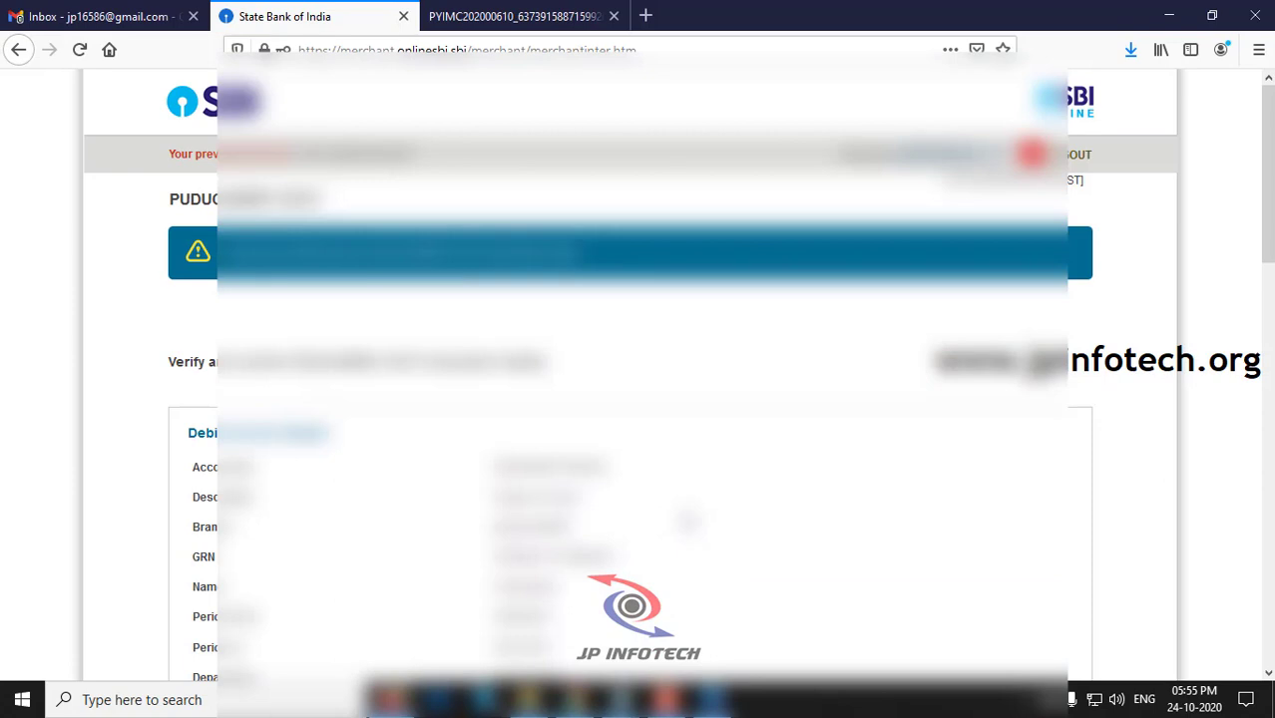
scroll(687, 520, down, 7)
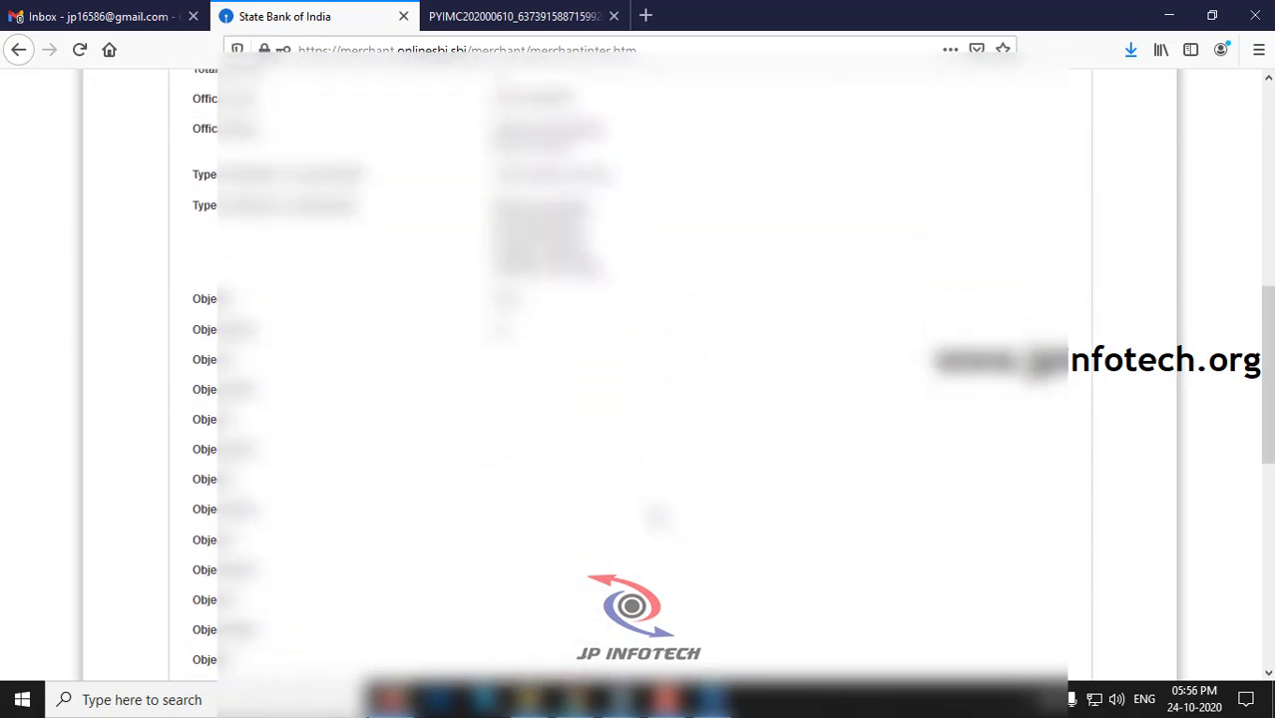
scroll(655, 516, up, 4)
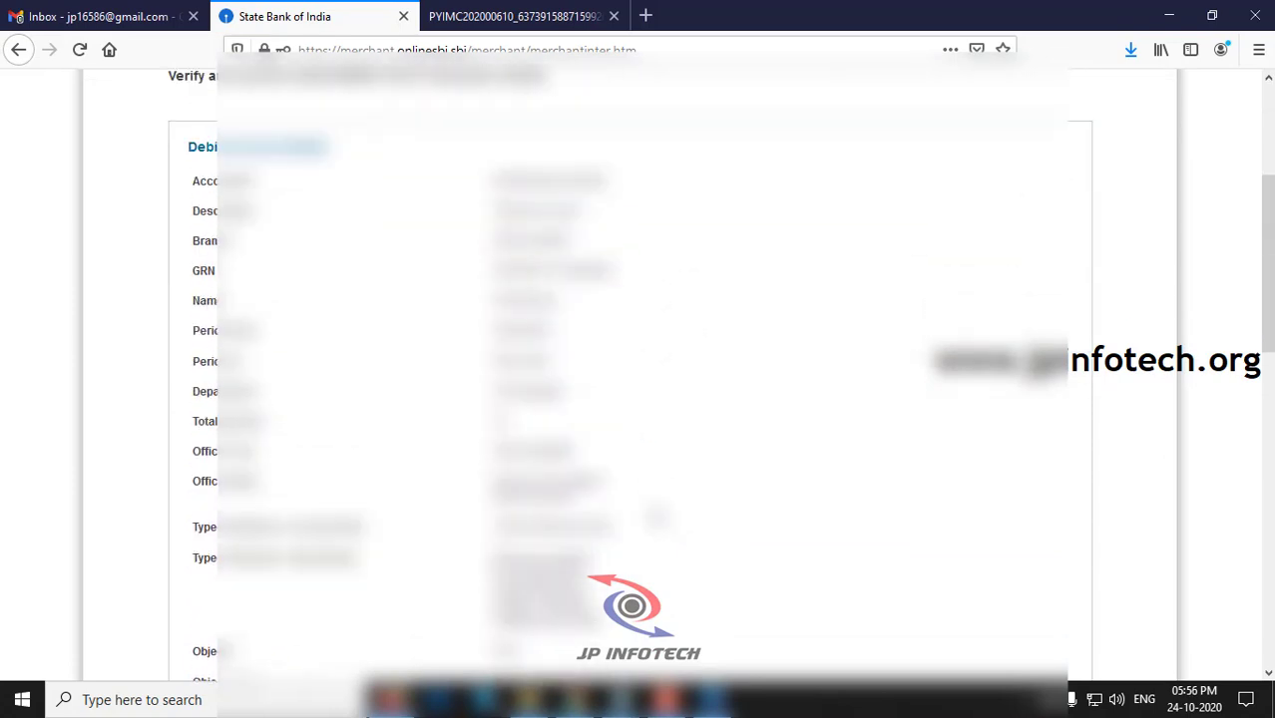
scroll(656, 515, down, 10)
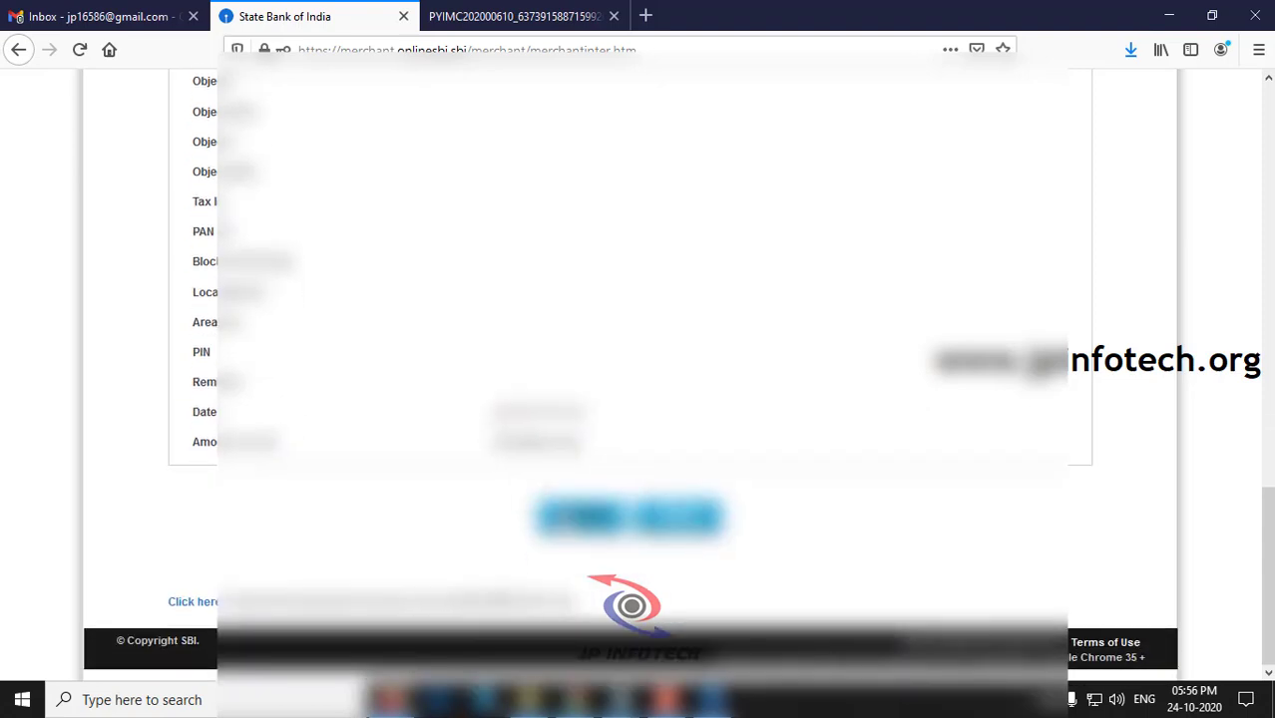
click(581, 523)
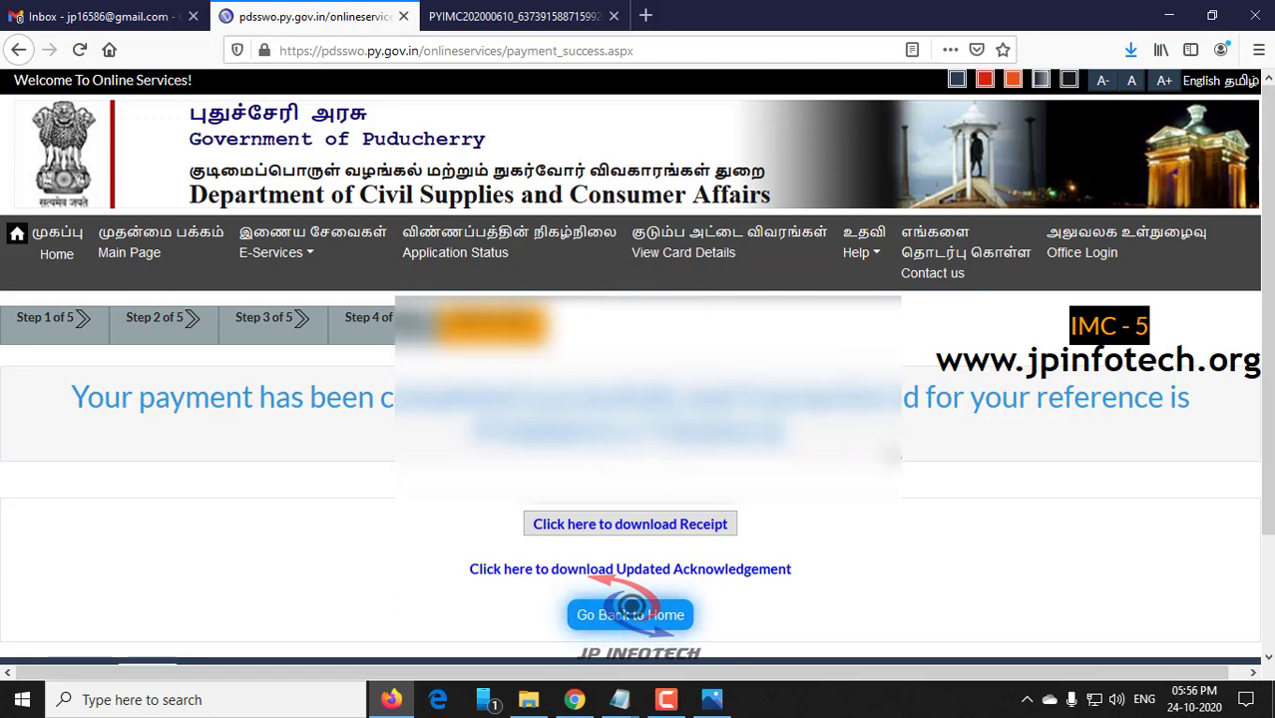
Download the payment receipt PDF and open it from the browser's downloads
scroll(938, 546, down, 2)
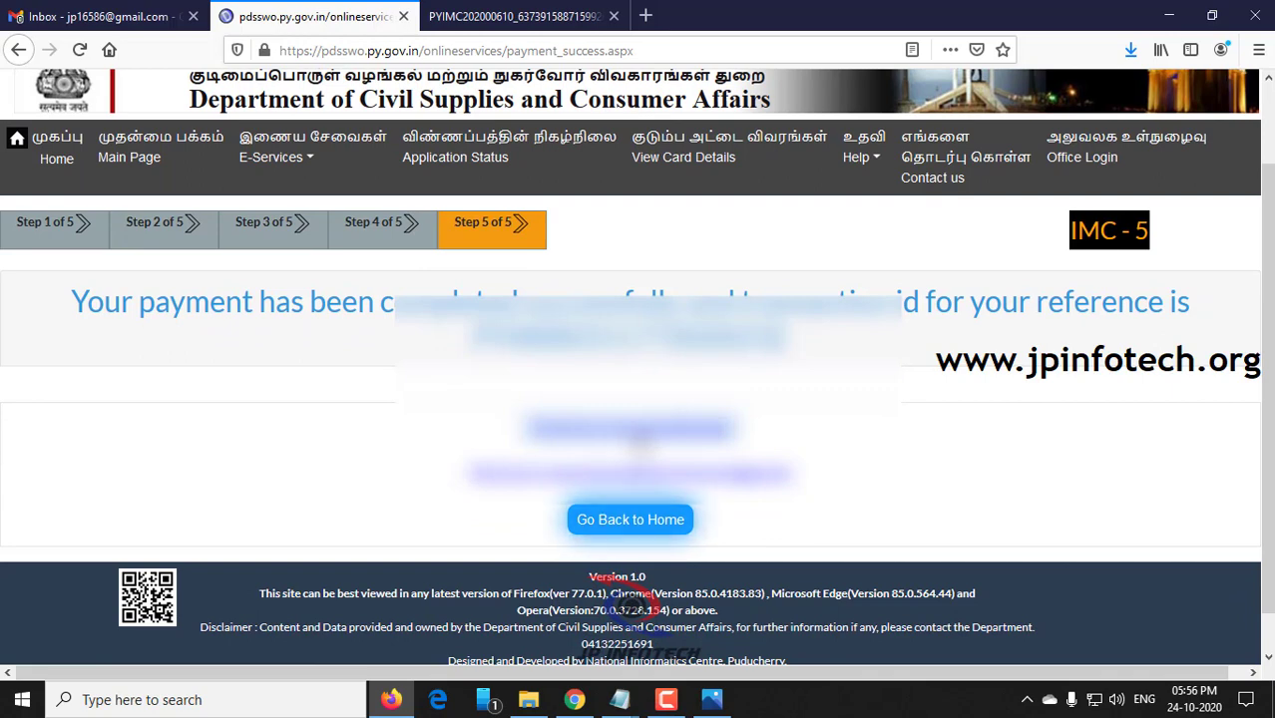
click(646, 431)
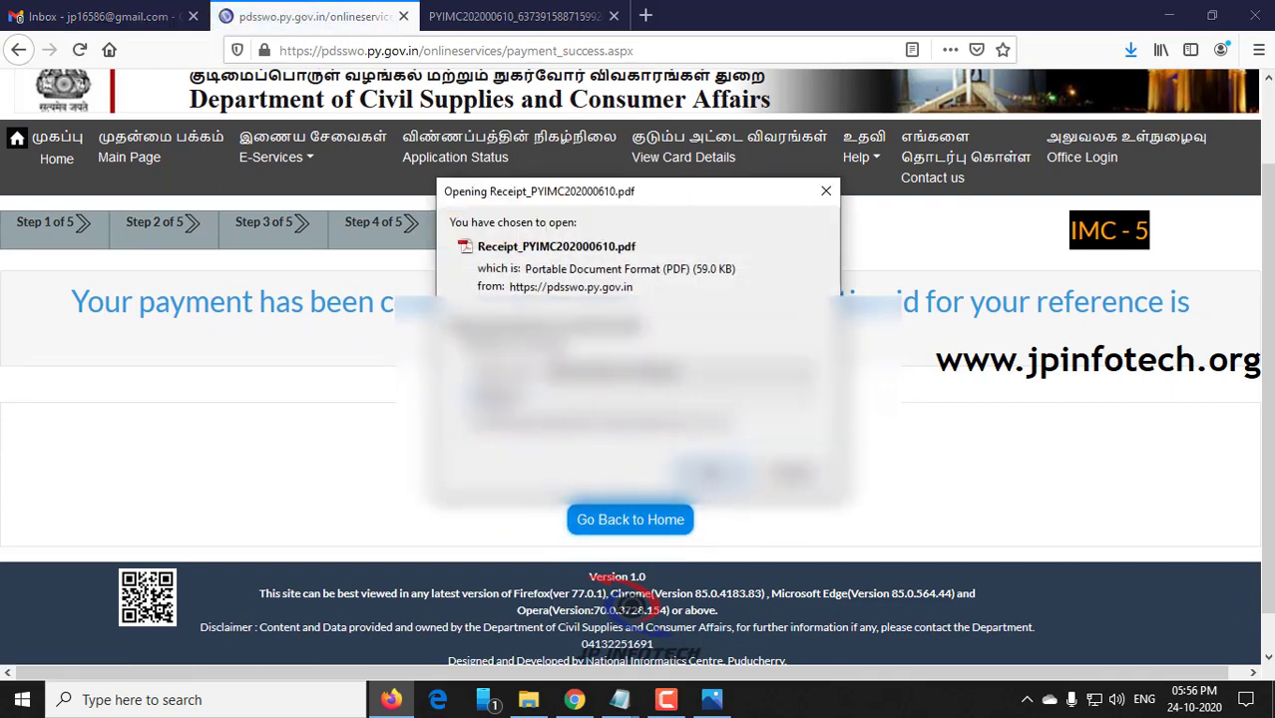
click(709, 472)
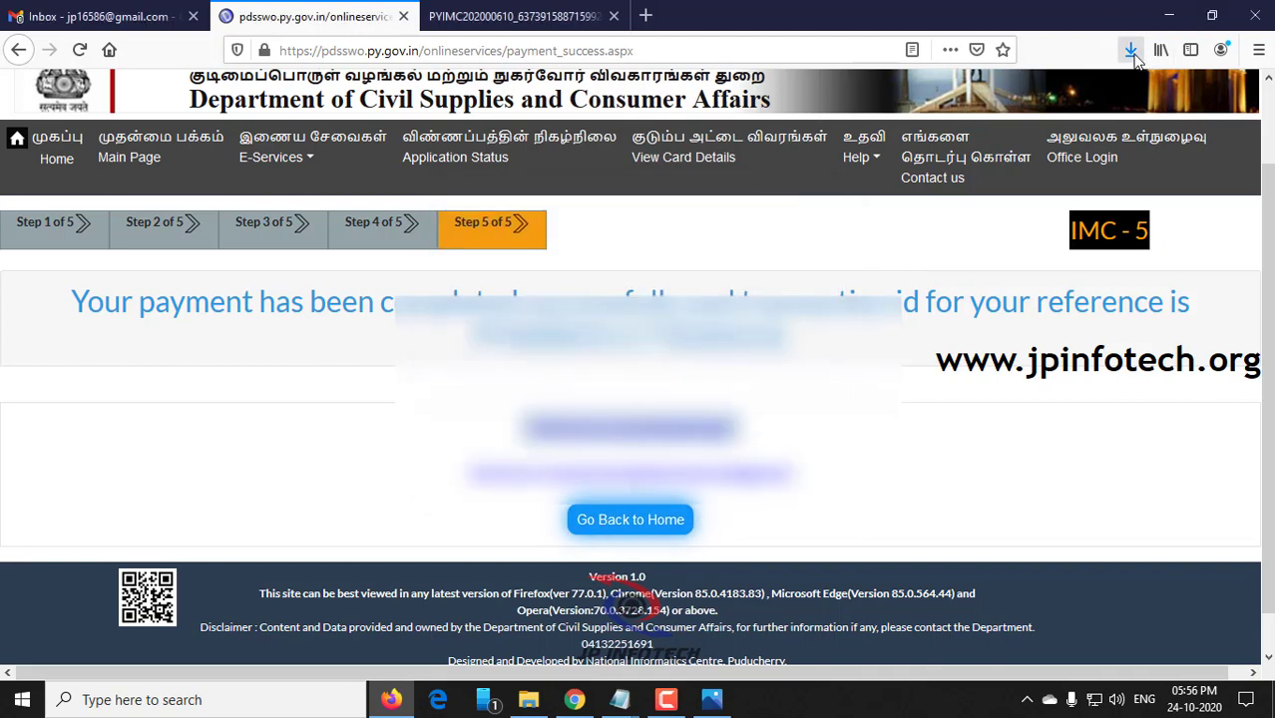
click(1132, 52)
click(882, 88)
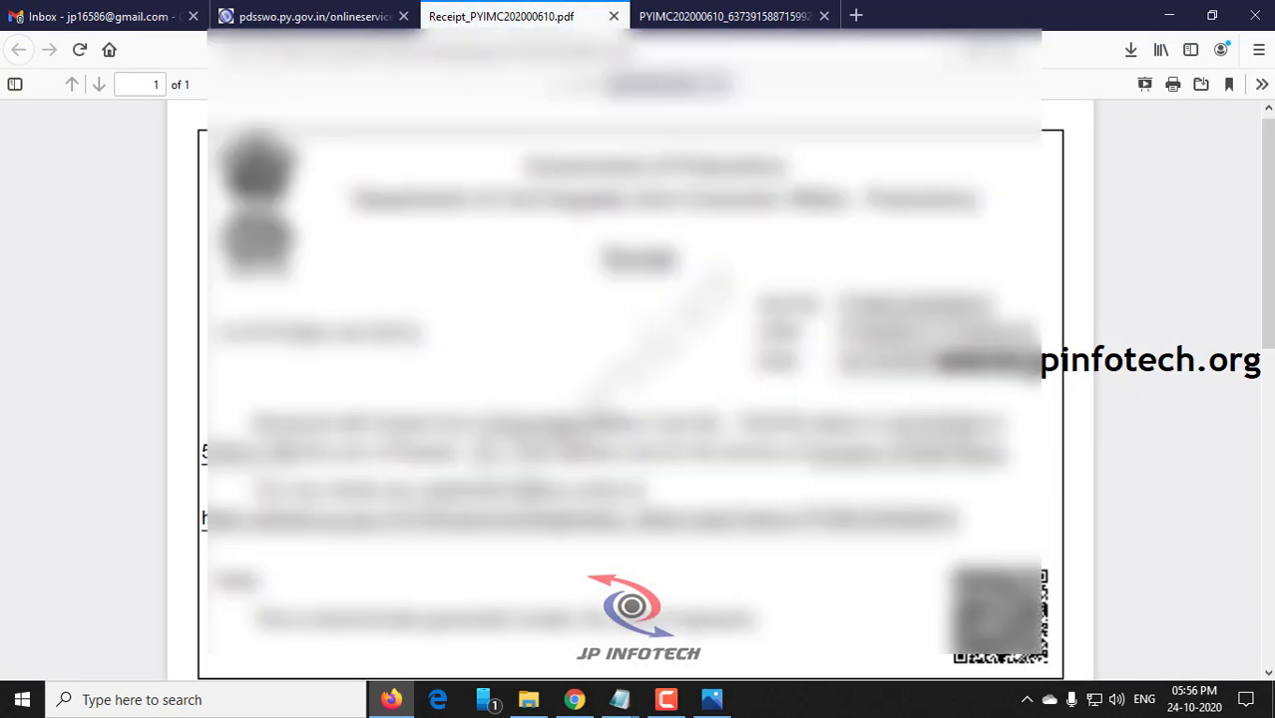
Look through the payment receipt from start to end and close it
scroll(630, 389, down, 5)
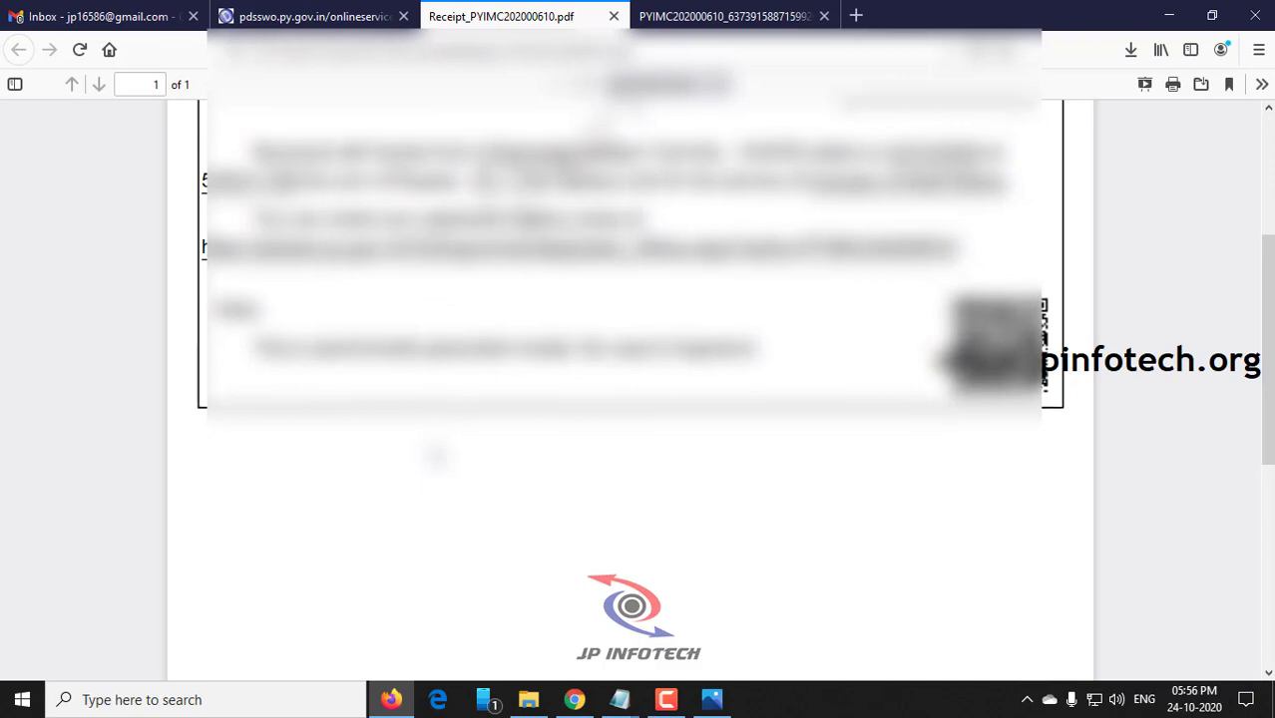
scroll(435, 457, up, 5)
scroll(435, 457, down, 6)
scroll(435, 457, up, 6)
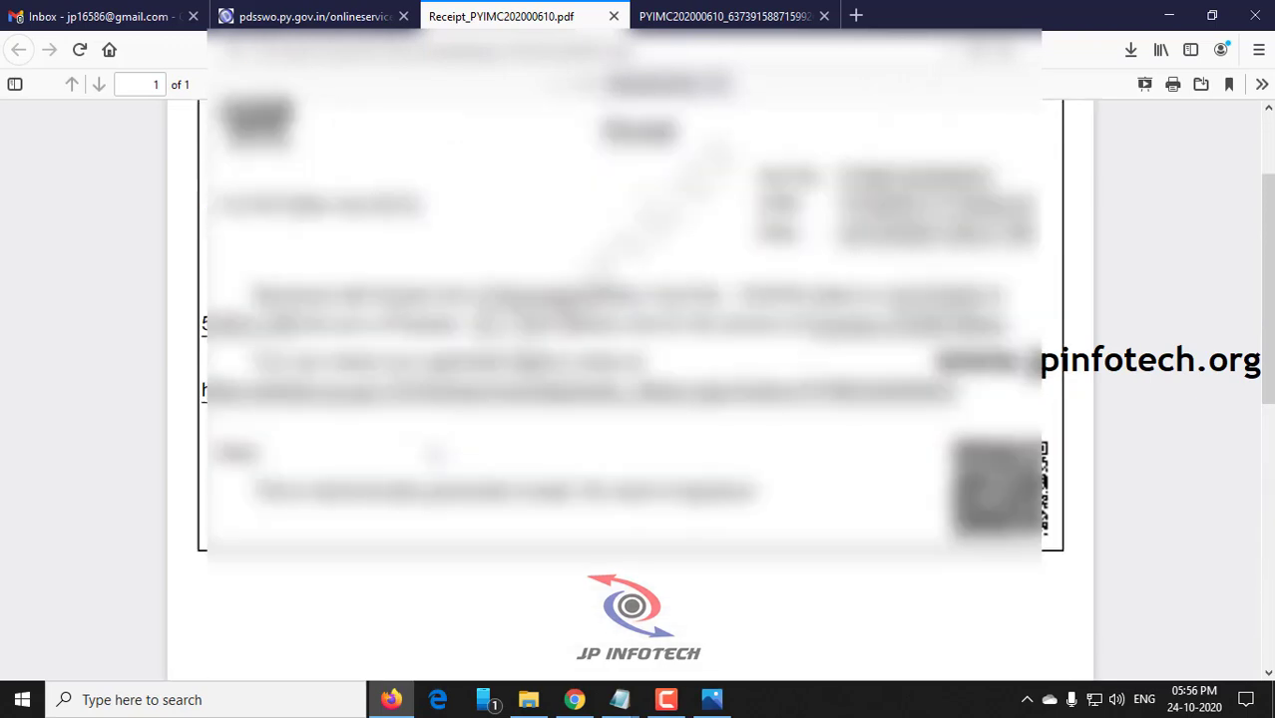
click(614, 16)
click(586, 17)
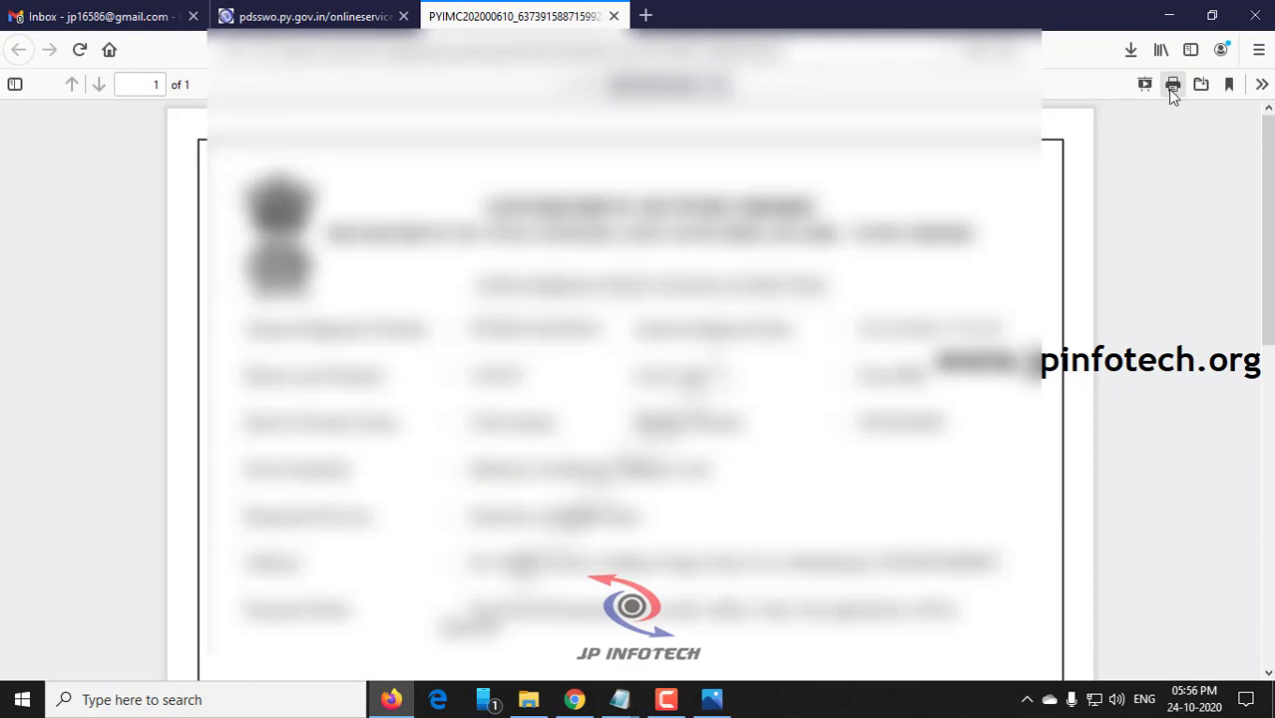
Return to the payment success page and go back to the Online Services home page
click(333, 16)
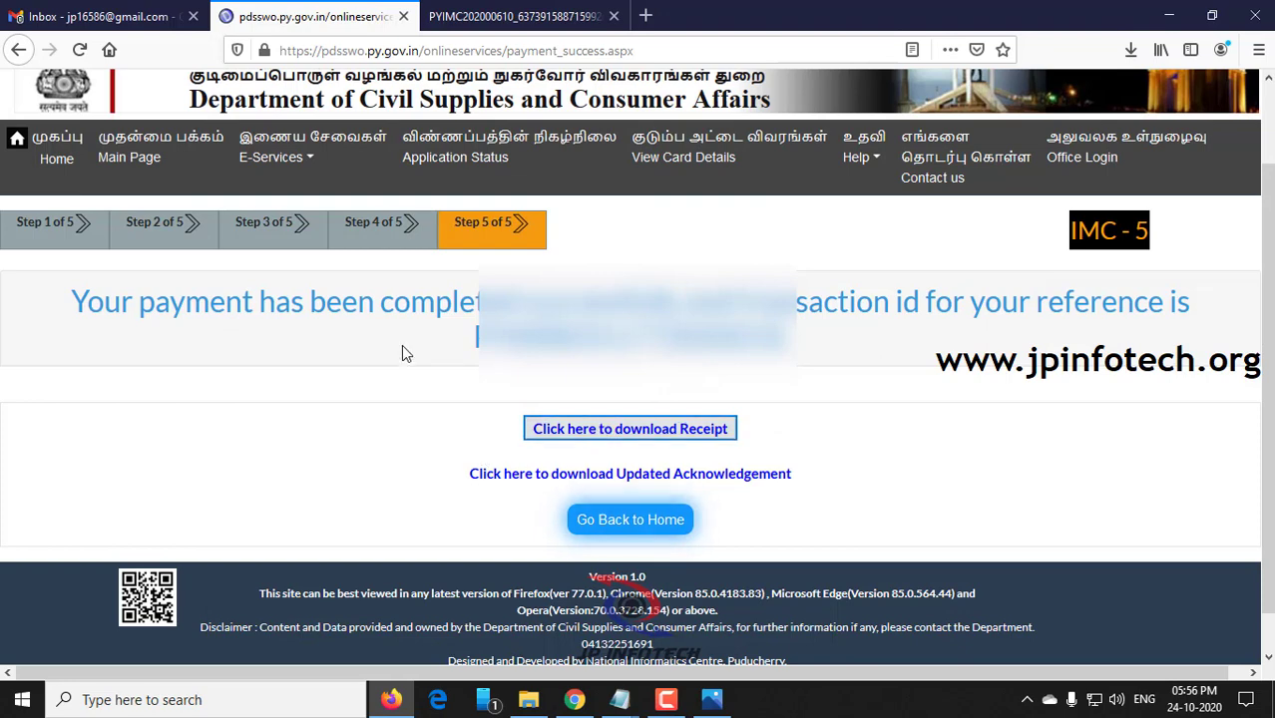
scroll(654, 398, down, 1)
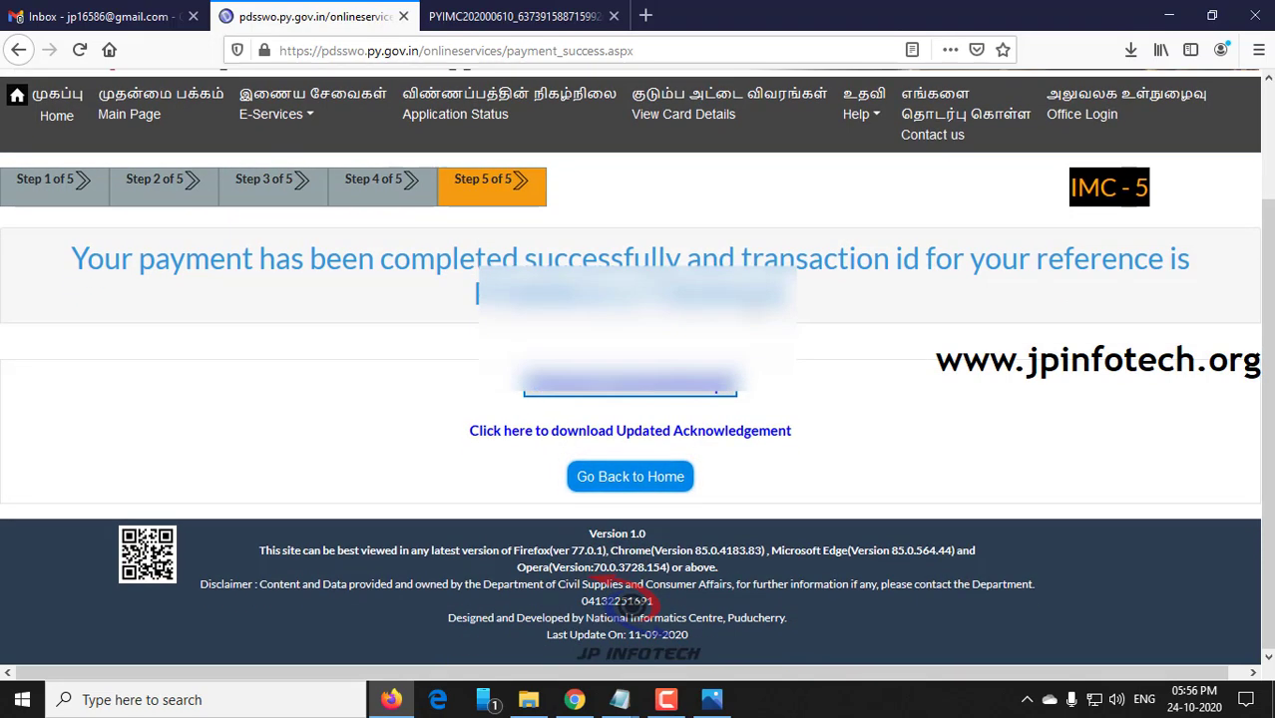
click(632, 476)
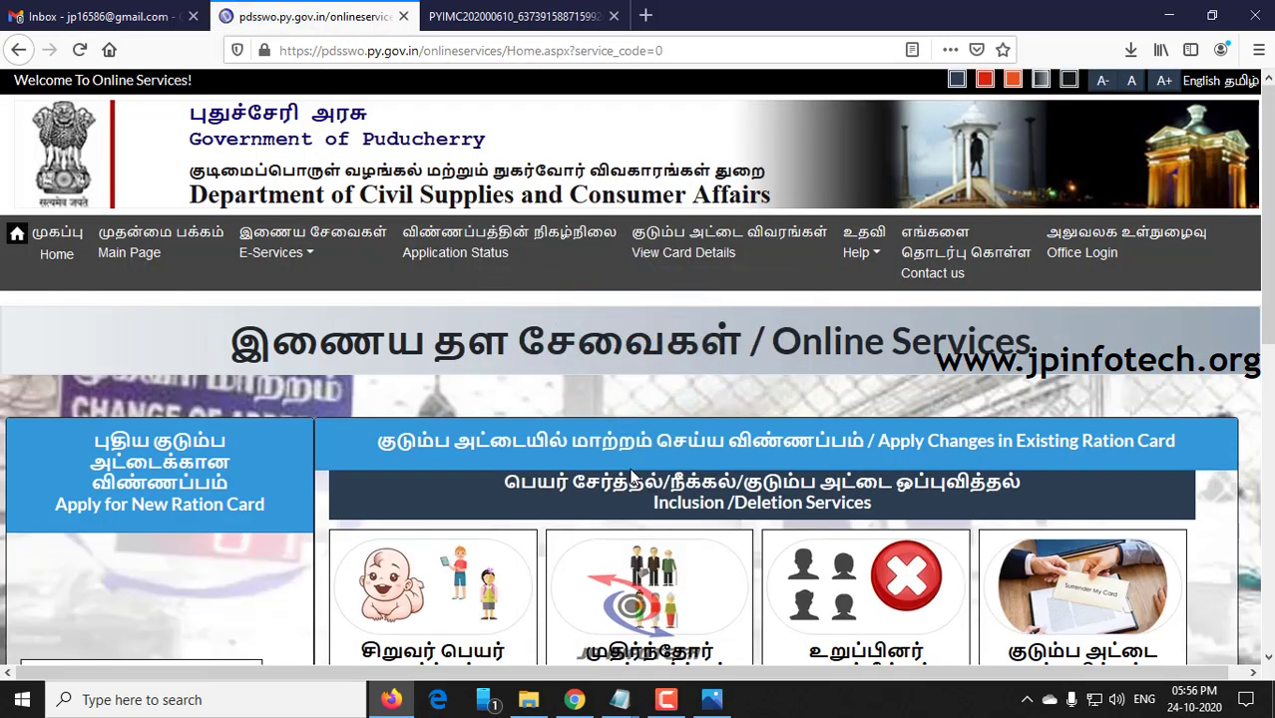
Look over the new-card, inclusion, deletion and change services offered on the Online Services home page
scroll(1019, 455, down, 3)
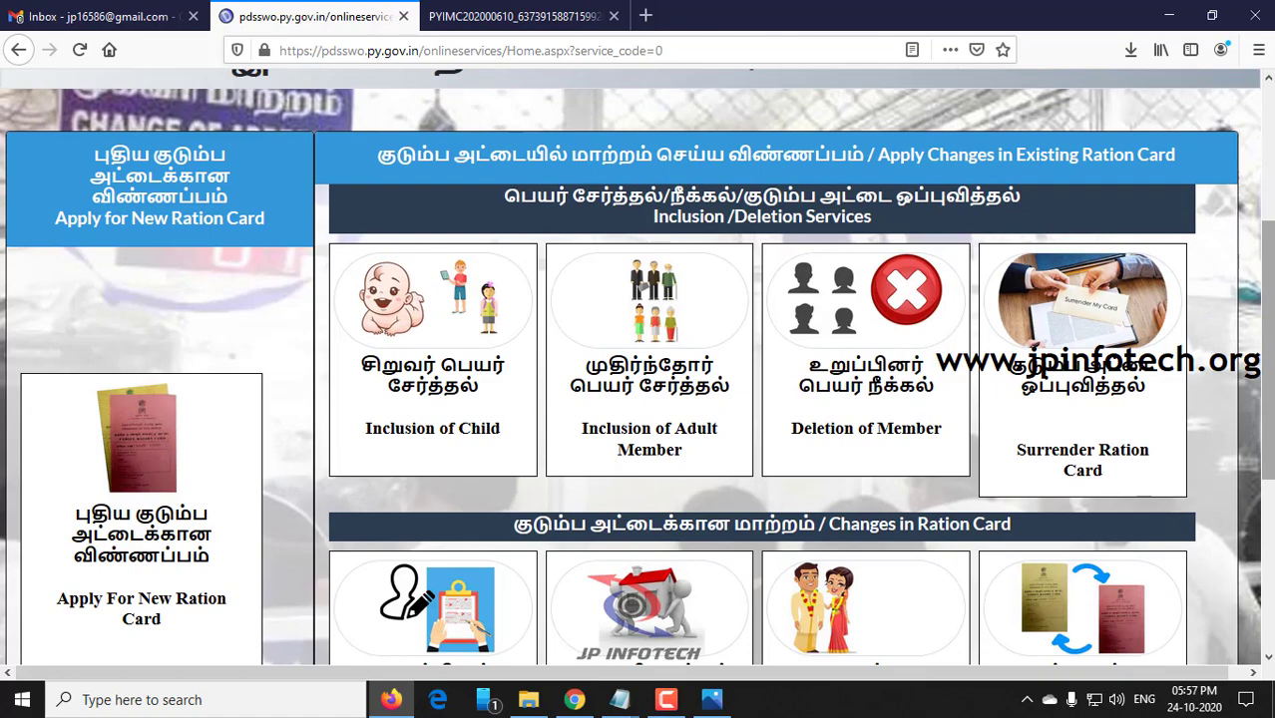
scroll(1271, 307, down, 1)
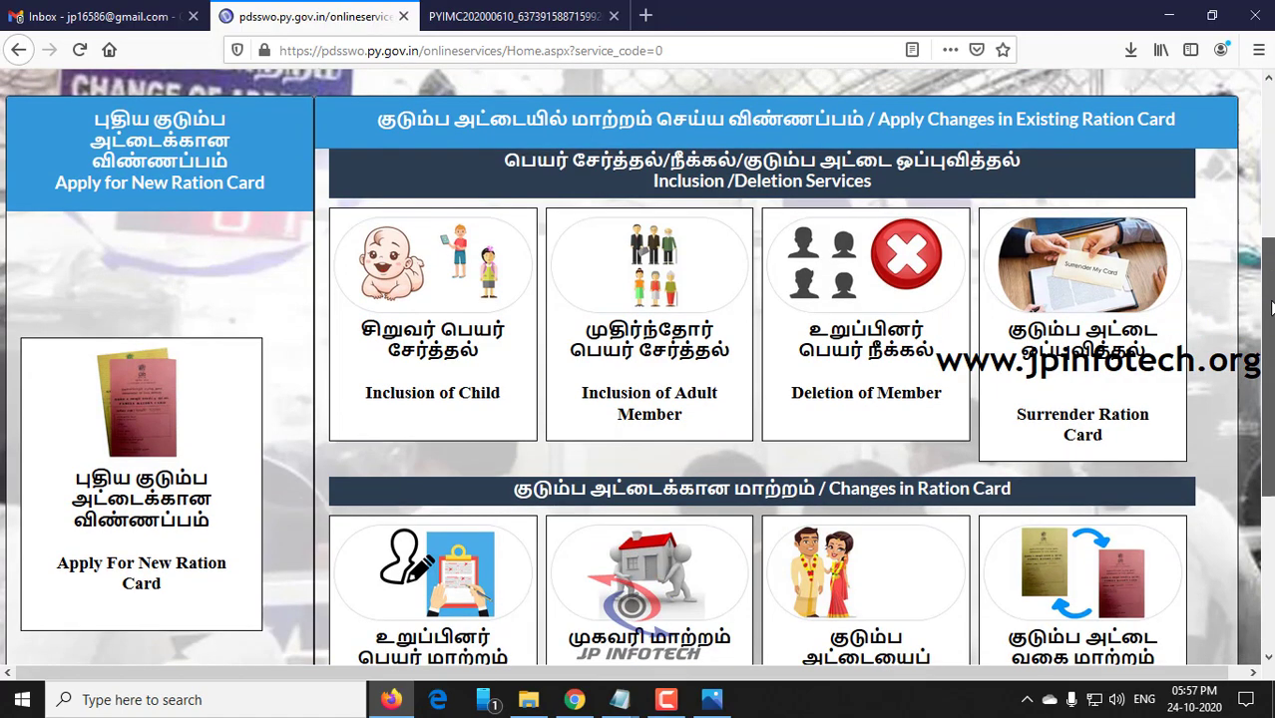
drag(1271, 307, 1268, 146)
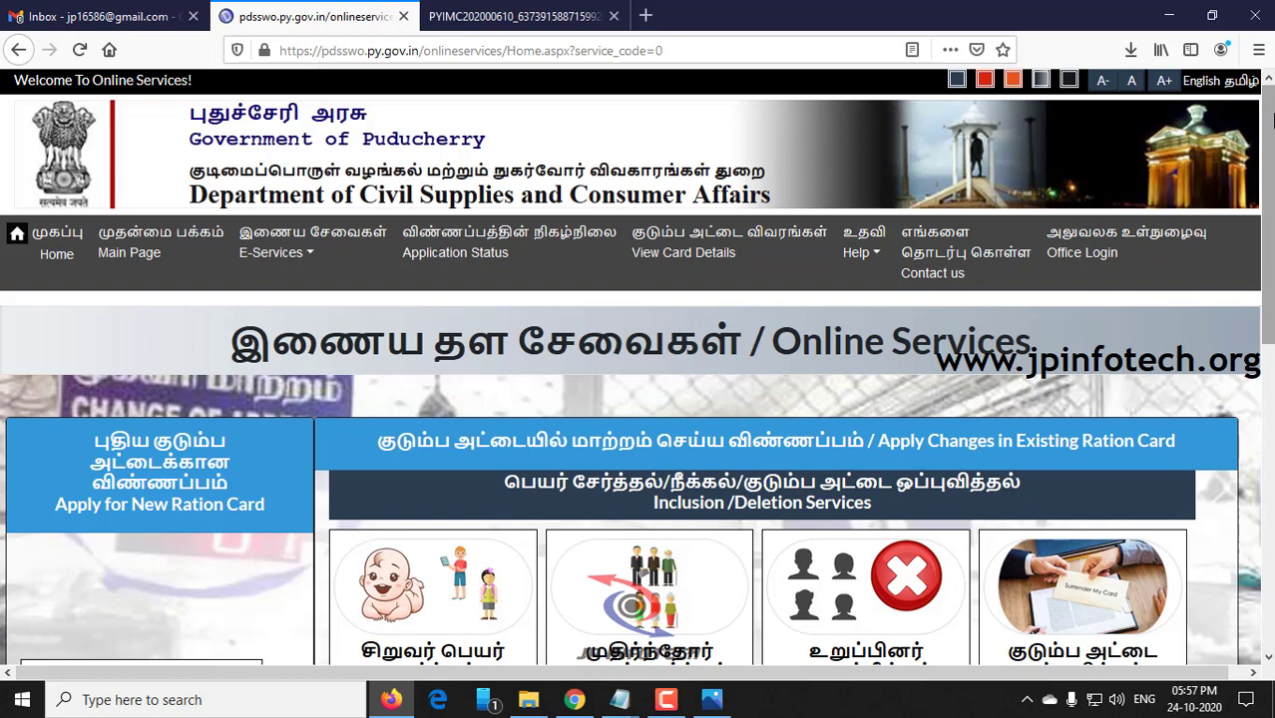
drag(1271, 120, 1237, 120)
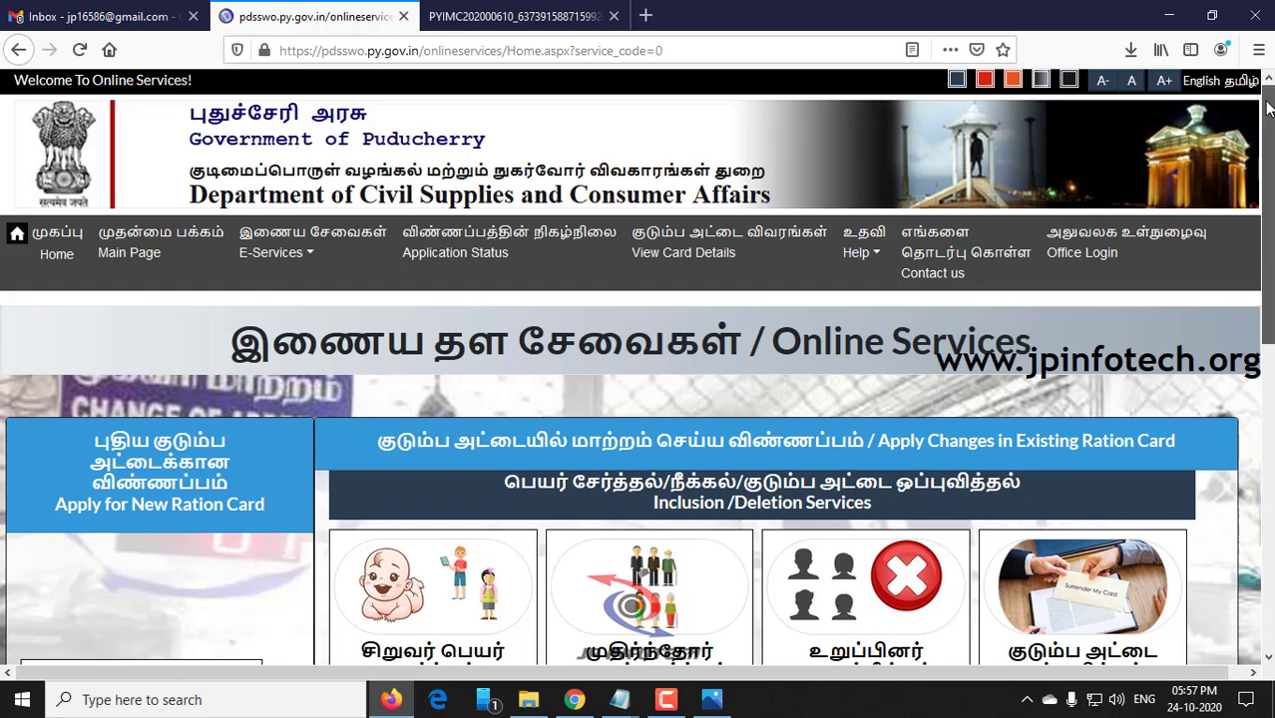
mouse_move(1268, 108)
mouse_down()
mouse_move(1266, 140)
mouse_move(1265, 105)
mouse_up()
Open the department's Contact us page and look through the Puducherry, Karikal, Mahe and Yanam office details
click(924, 272)
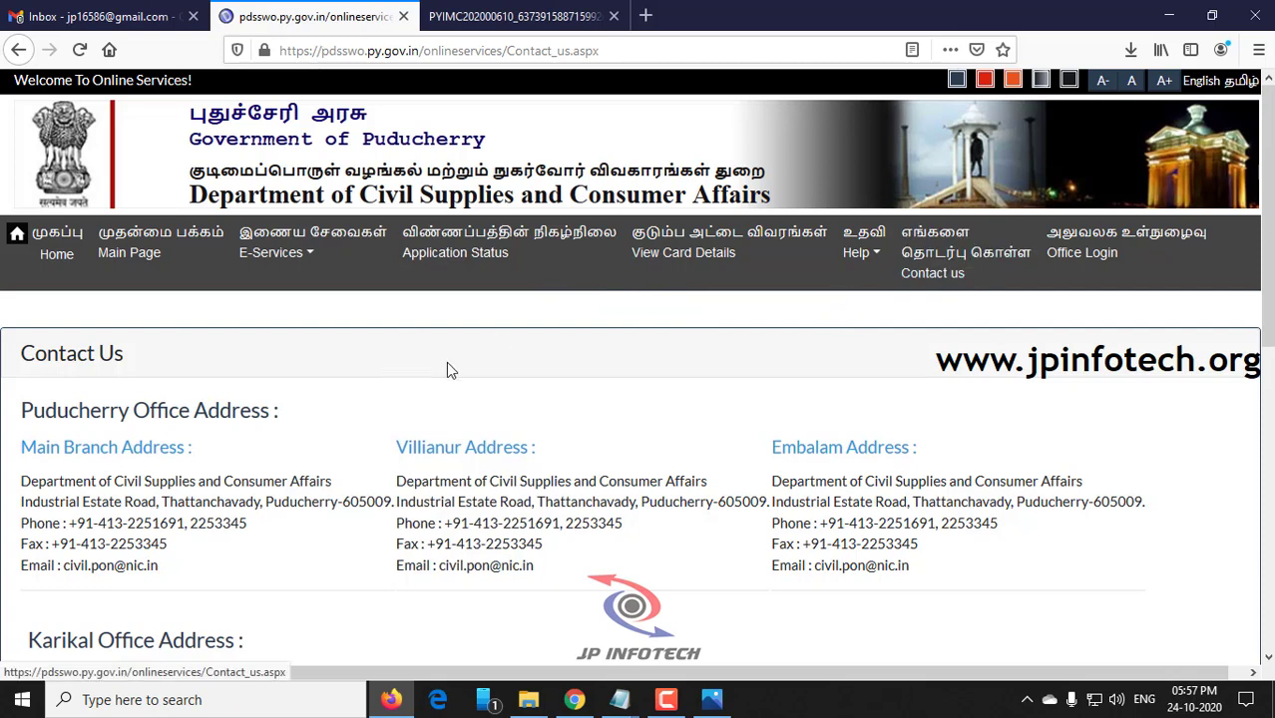
drag(22, 447, 228, 464)
scroll(100, 468, down, 5)
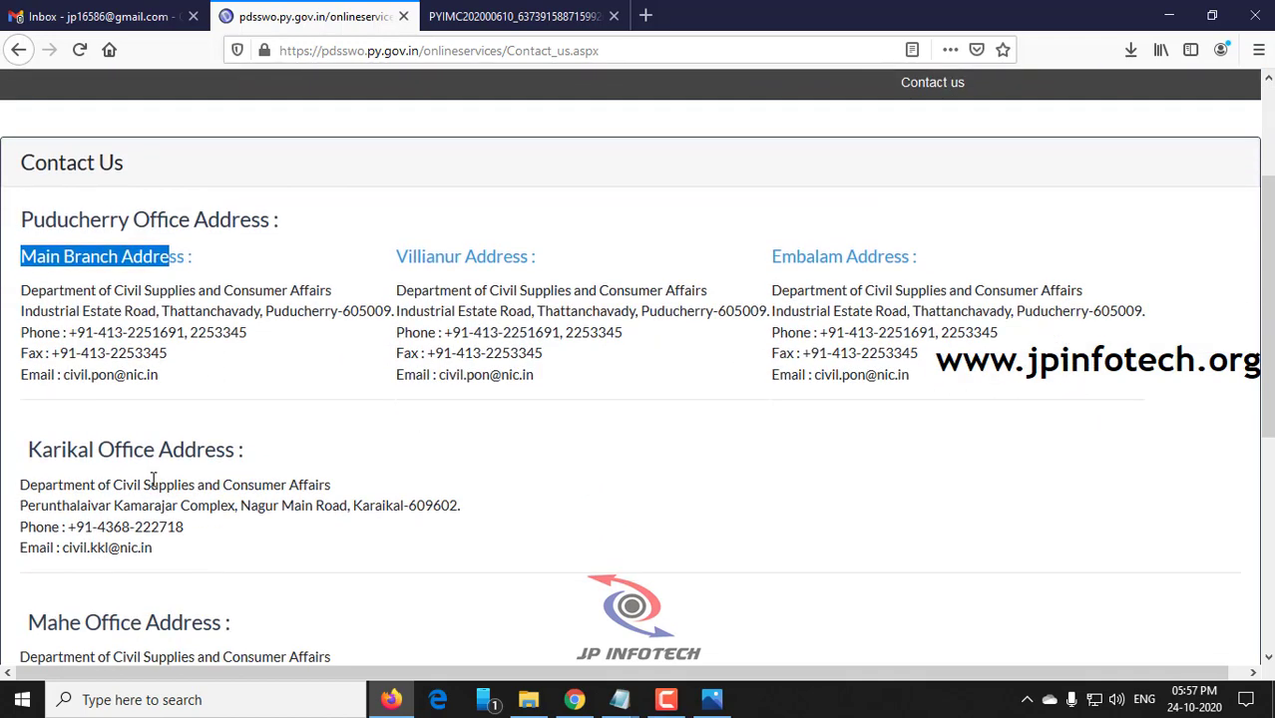
scroll(101, 468, down, 2)
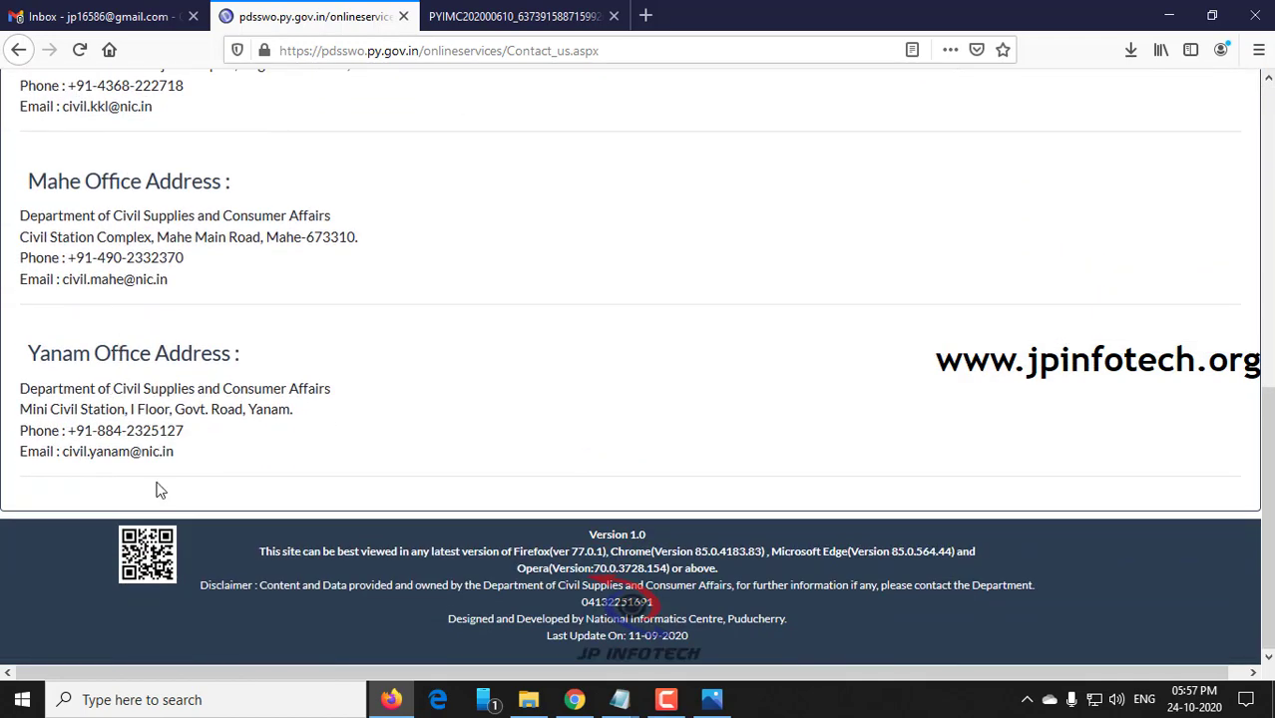
scroll(158, 469, up, 1)
scroll(155, 382, up, 4)
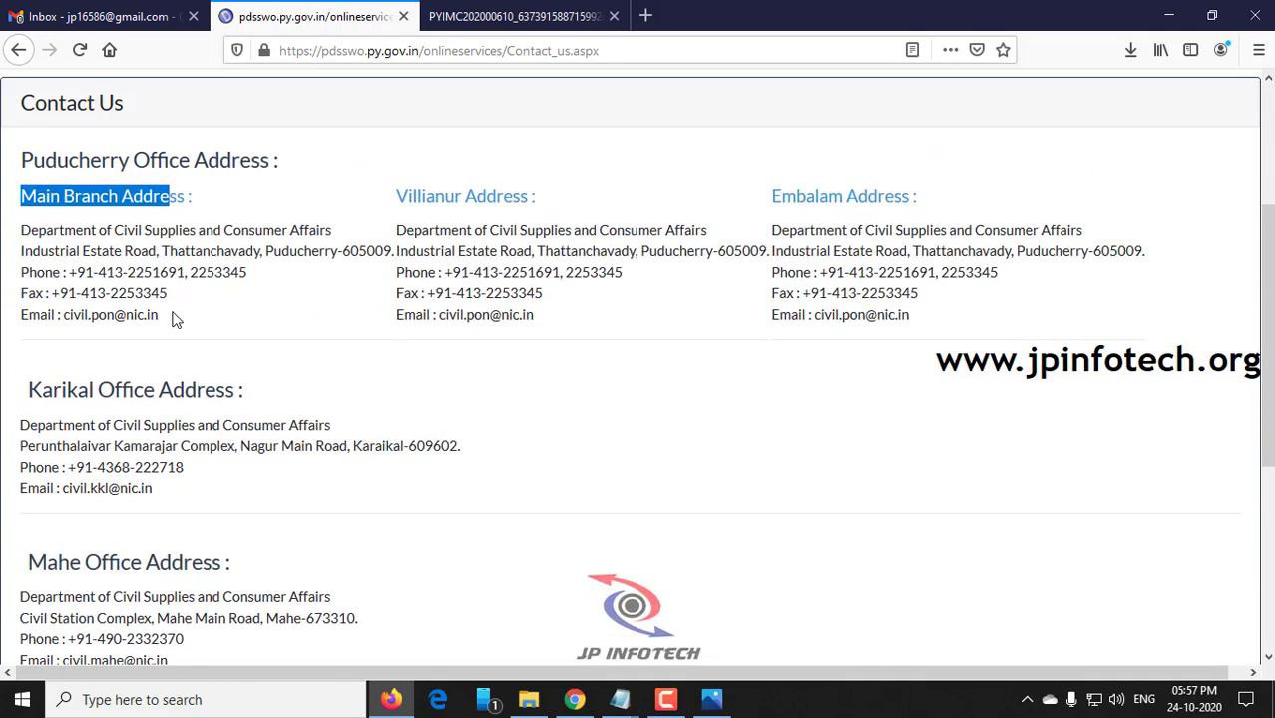
scroll(173, 317, up, 2)
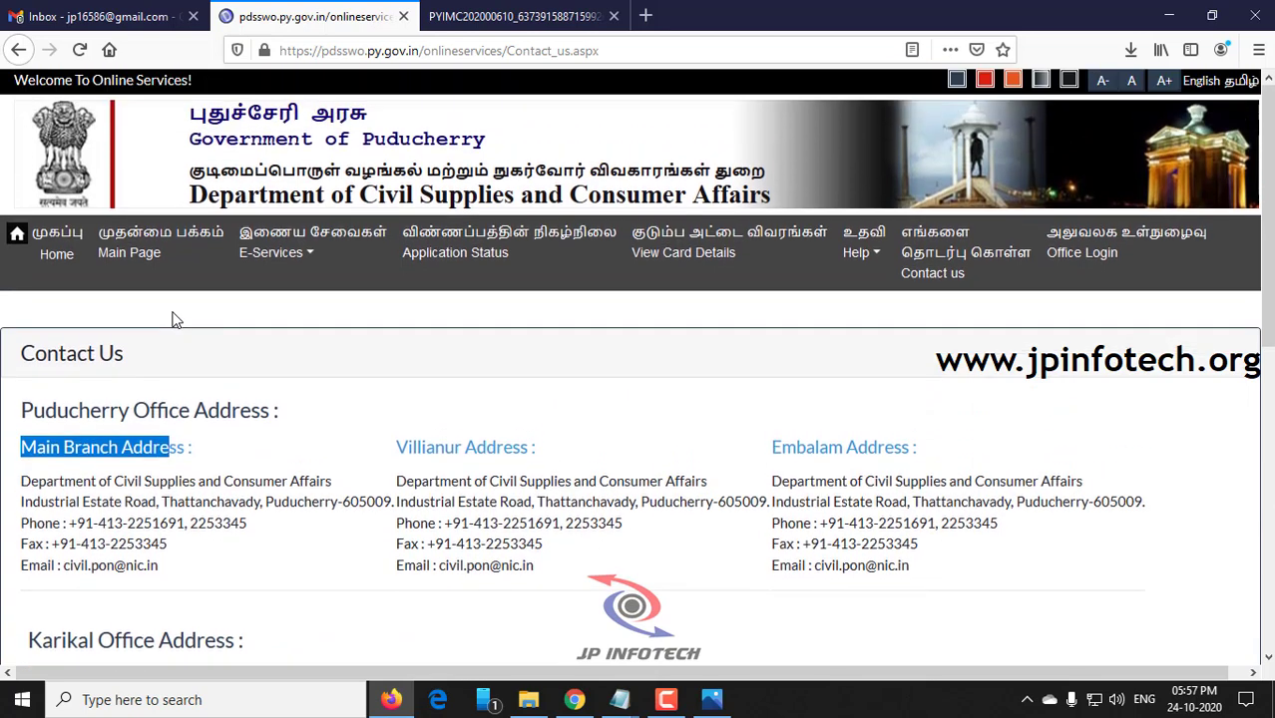